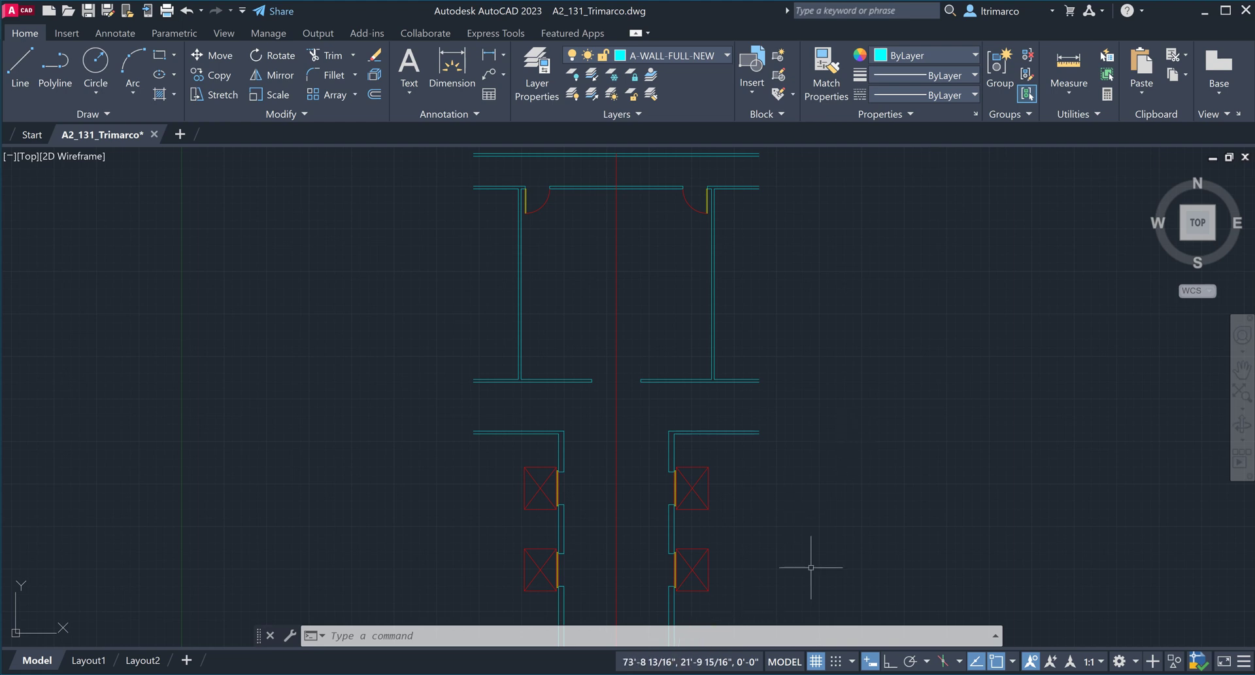
View the floor plan reference image, then the marked-up A2_Floor Plan.pdf with its 11'-6" and 6'-6" notes
left_click(714, 674)
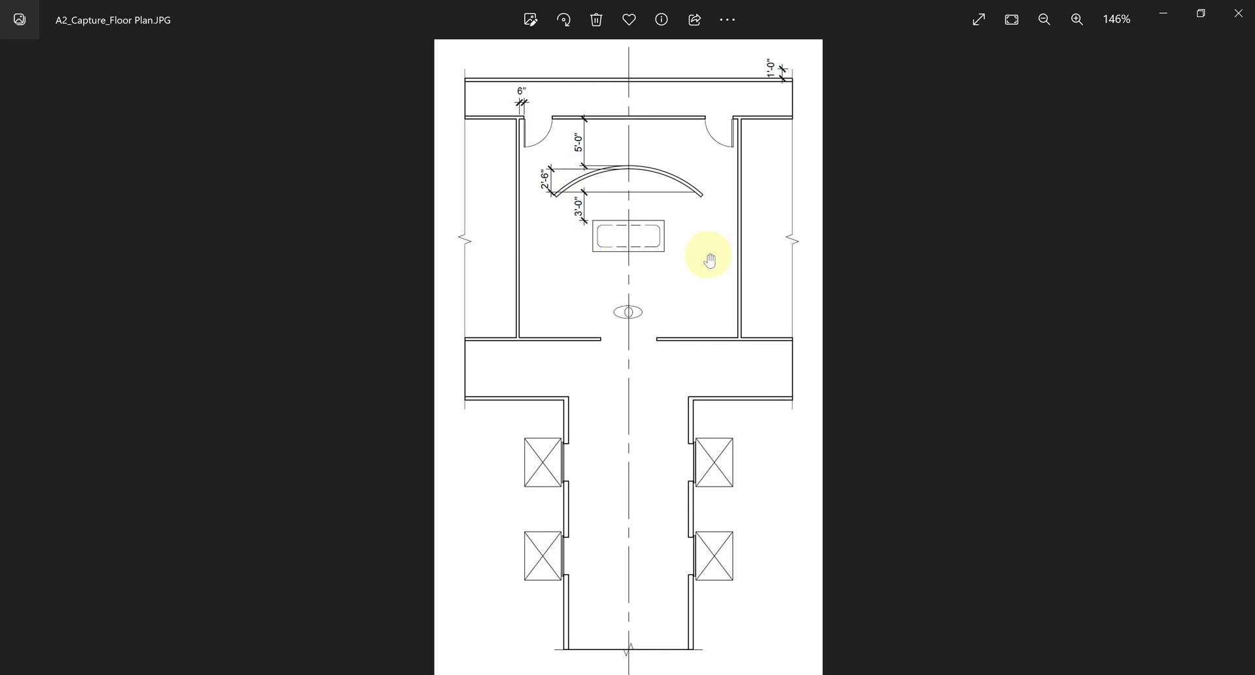
left_click(752, 674)
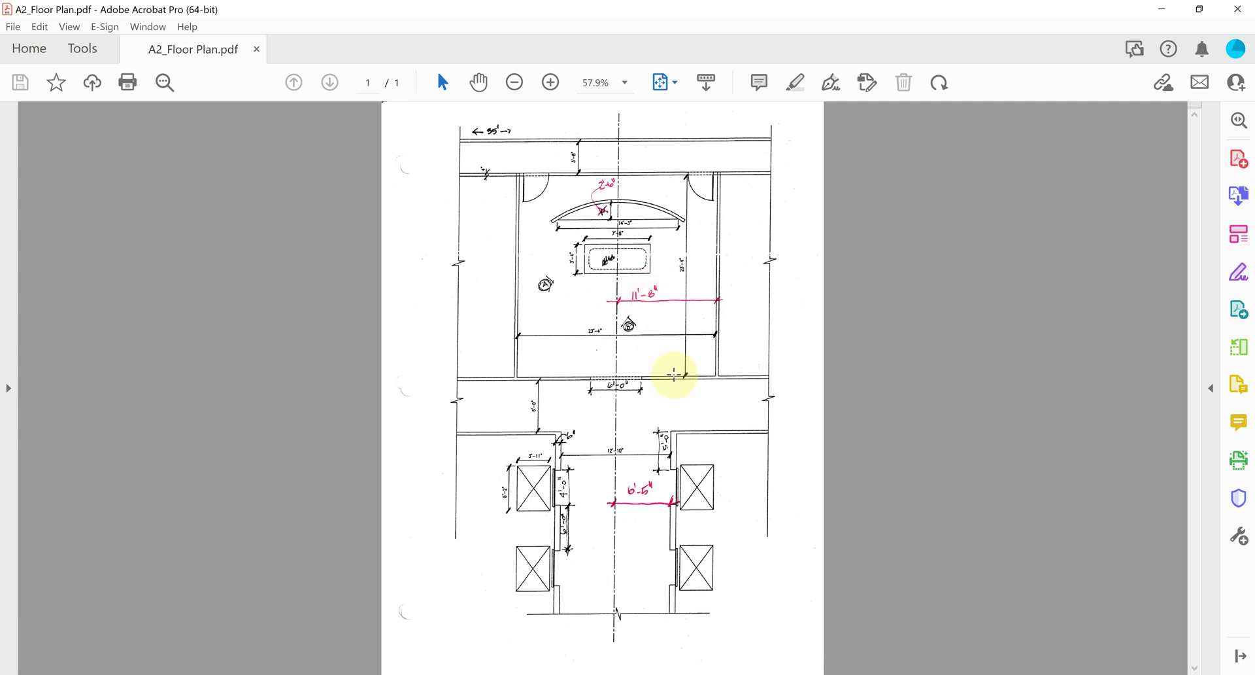
Check the 5'-0", 2'-6" and 3'-0" dimensions on A2_Capture_Floor Plan.JPG, then return to AutoCAD
left_click(719, 674)
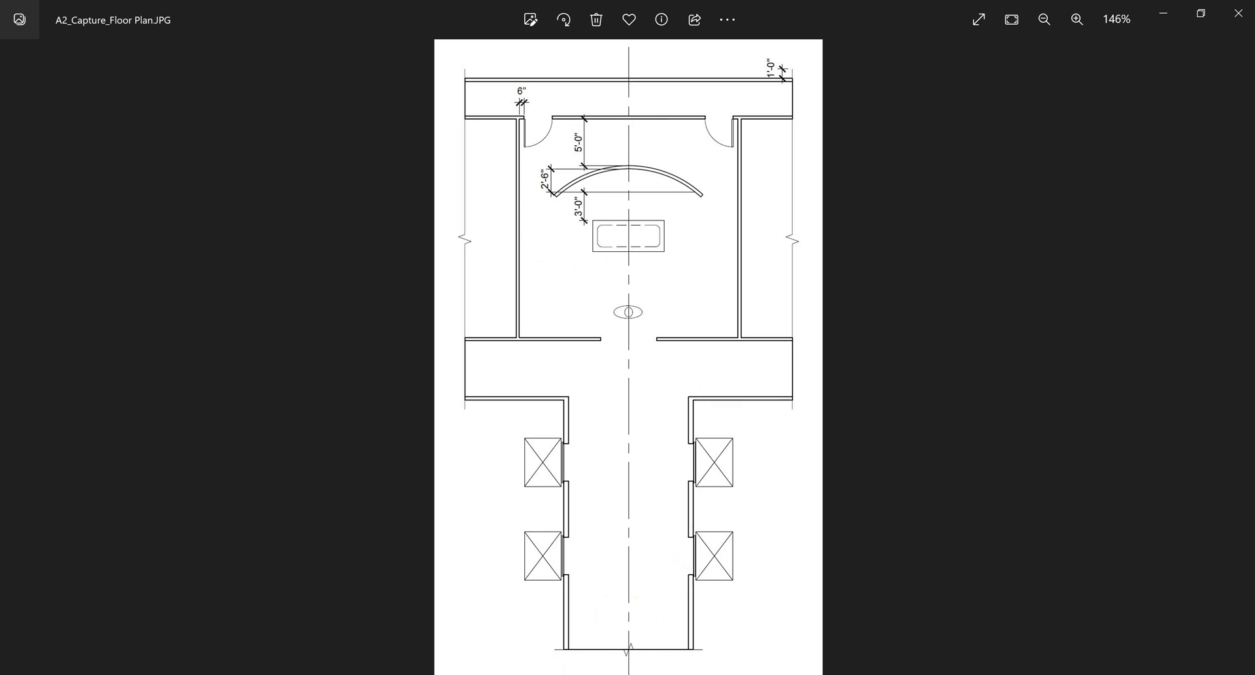
key("alt+Tab")
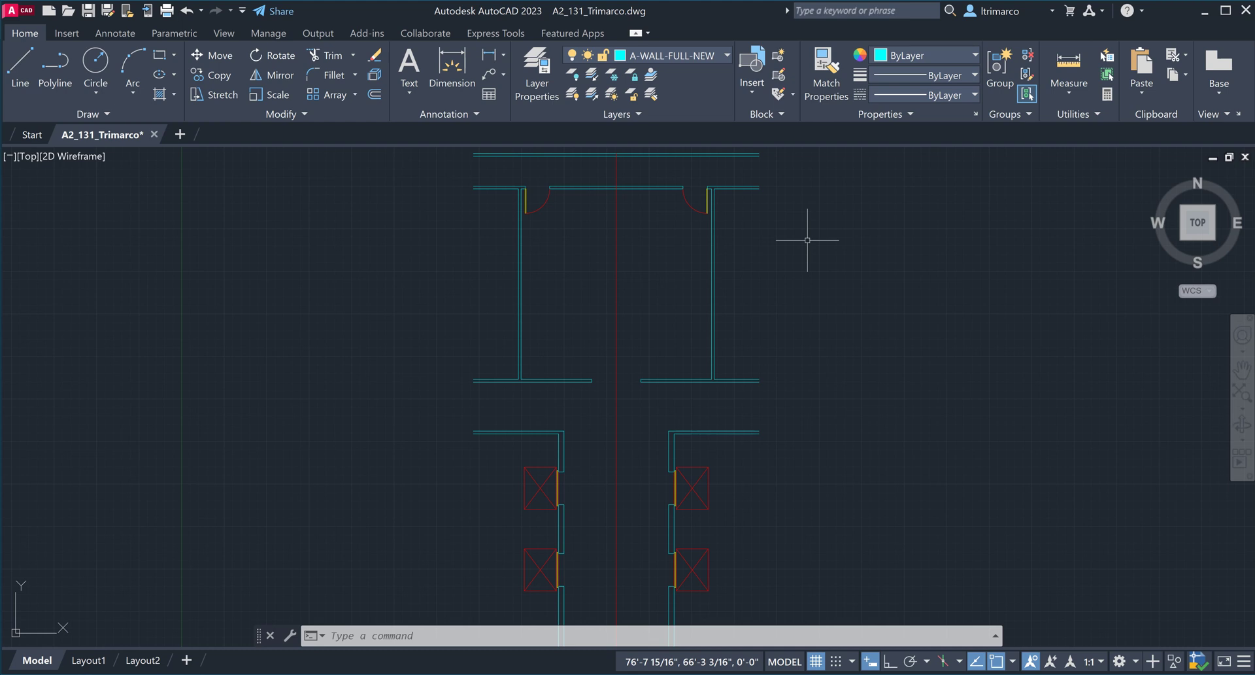
Zoom onto the upper room, select the line between its two doors, and recheck the reference image
scroll(649, 174, "up", 2)
scroll(785, 231, "down", 2)
middle_click_drag(843, 257, 823, 260)
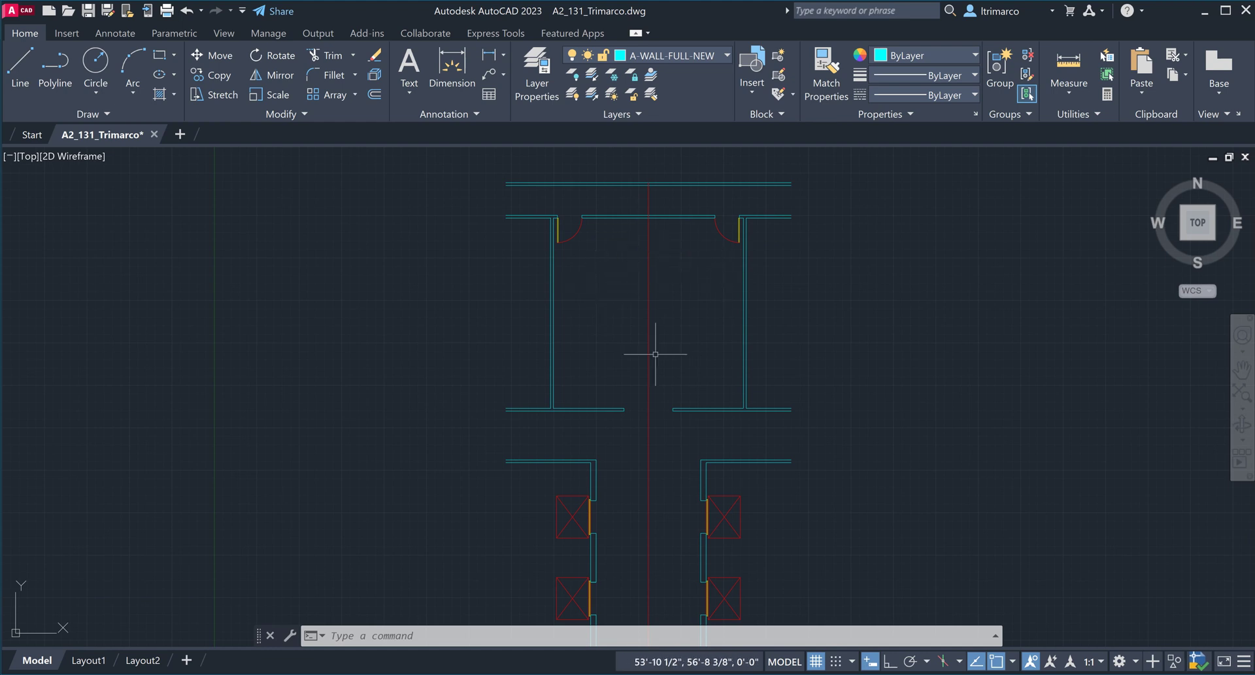
scroll(666, 228, "up", 2)
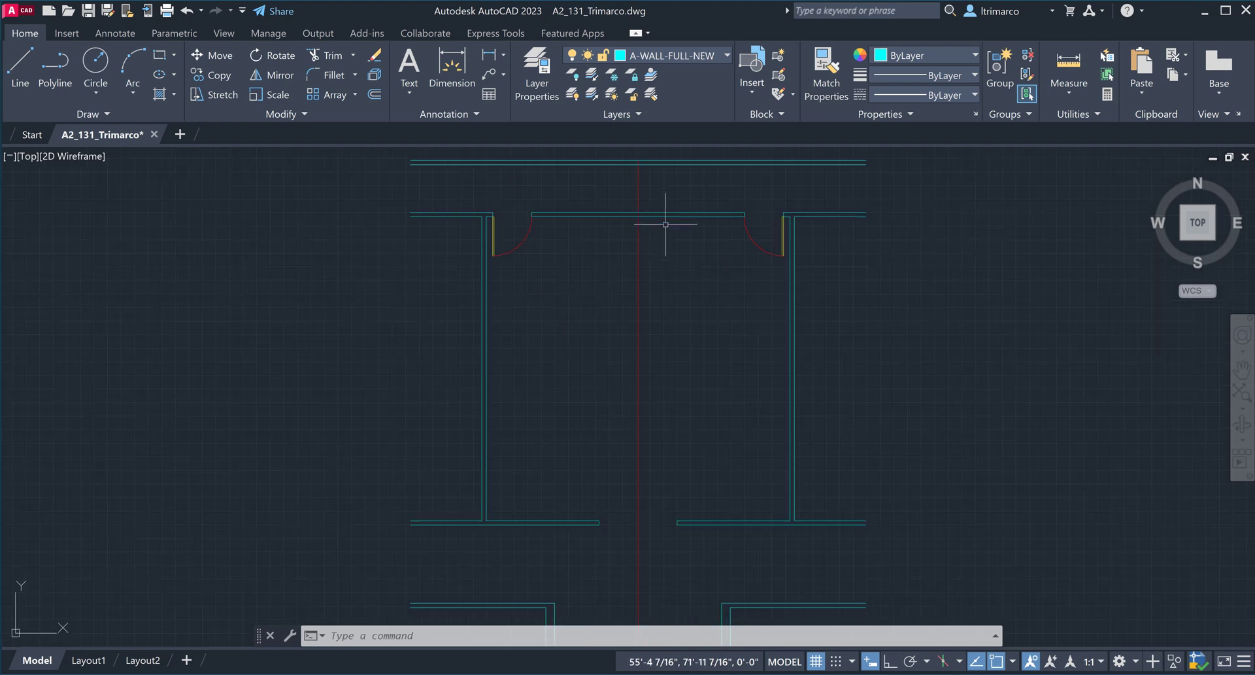
left_click(666, 217)
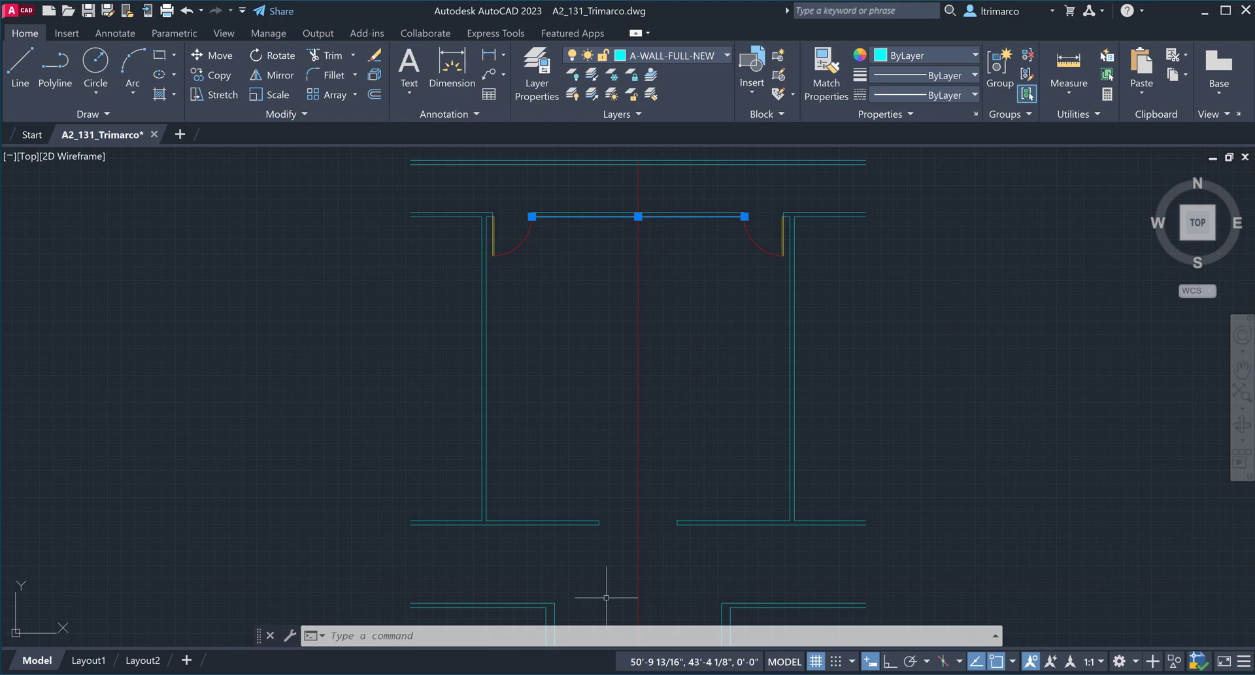
key("alt+Tab")
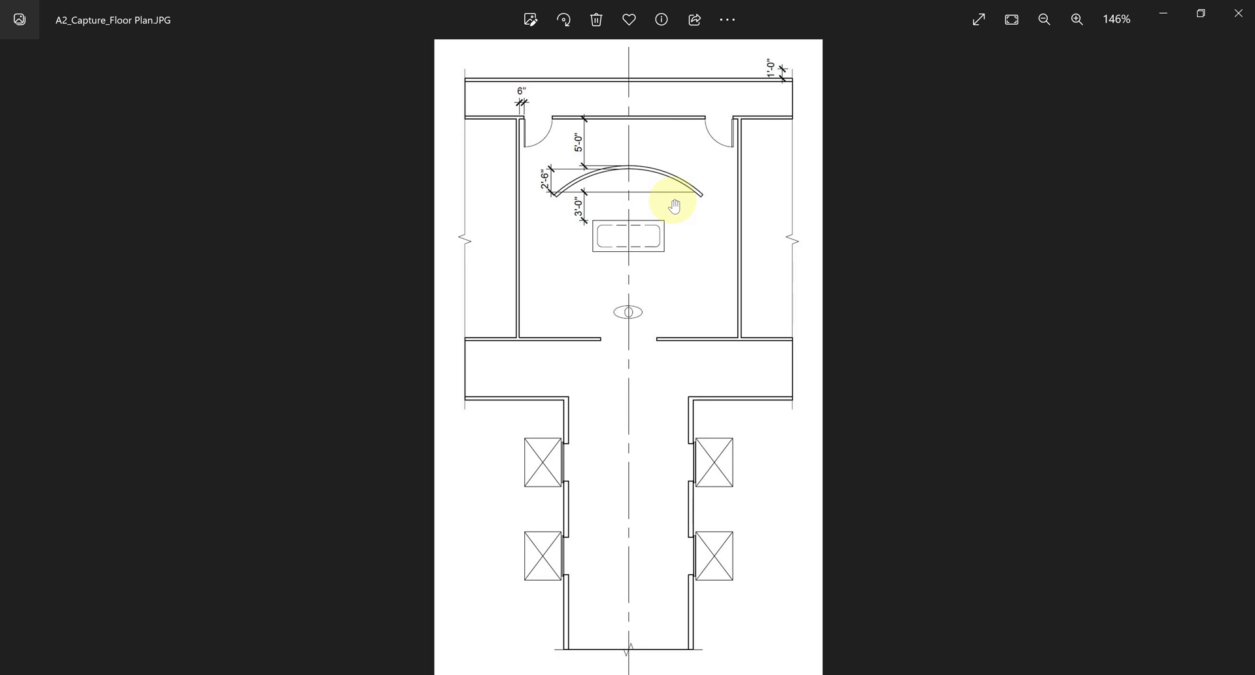
key("alt+Tab")
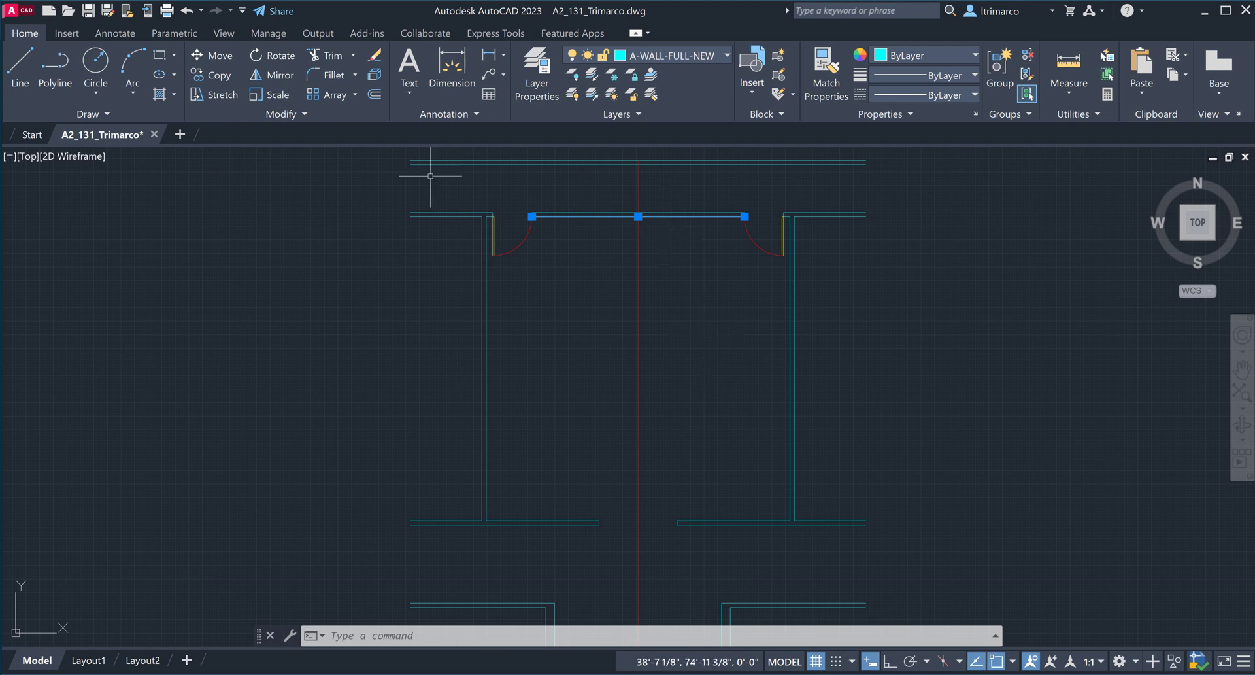
Offset the line between the two upper doors 5' downward into the room
left_click(374, 95)
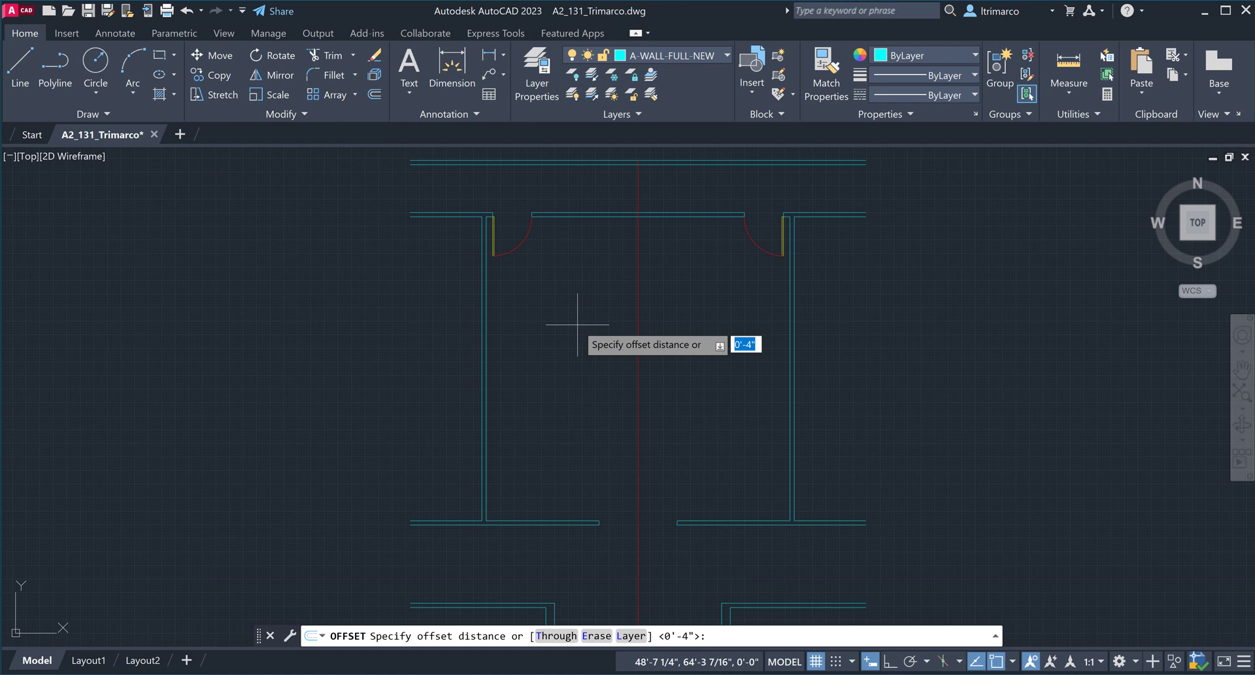
type("5'")
key("Return")
left_click(569, 214)
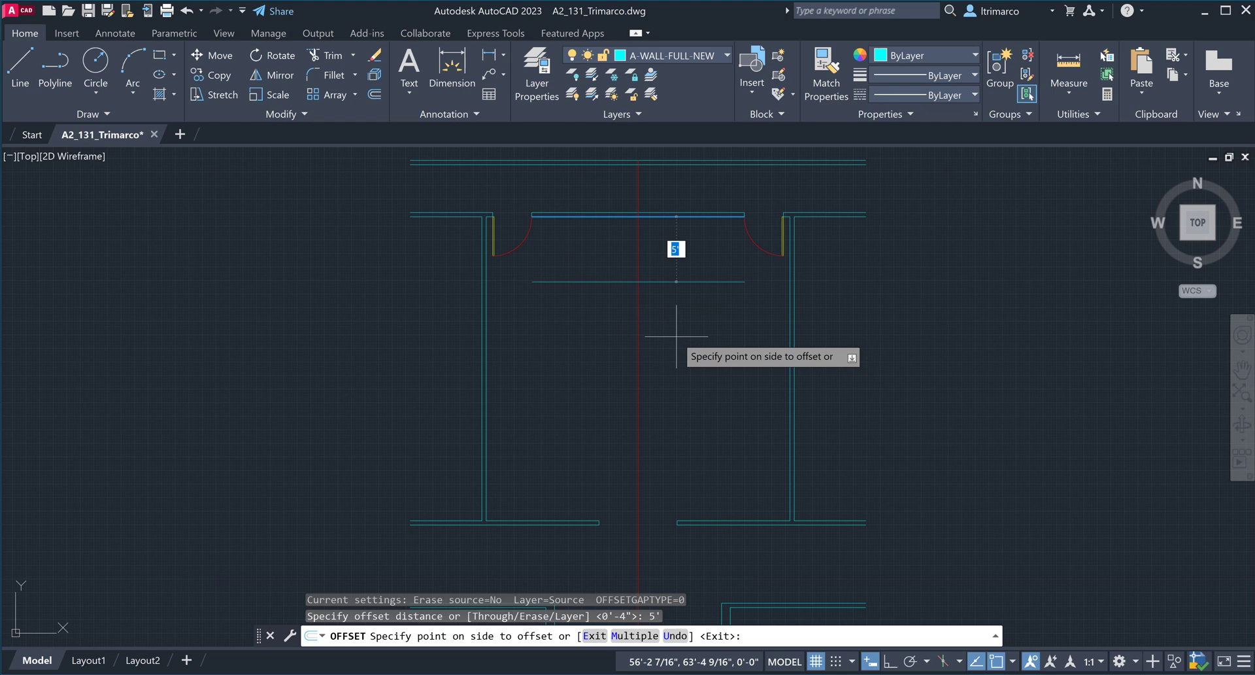
left_click(677, 349)
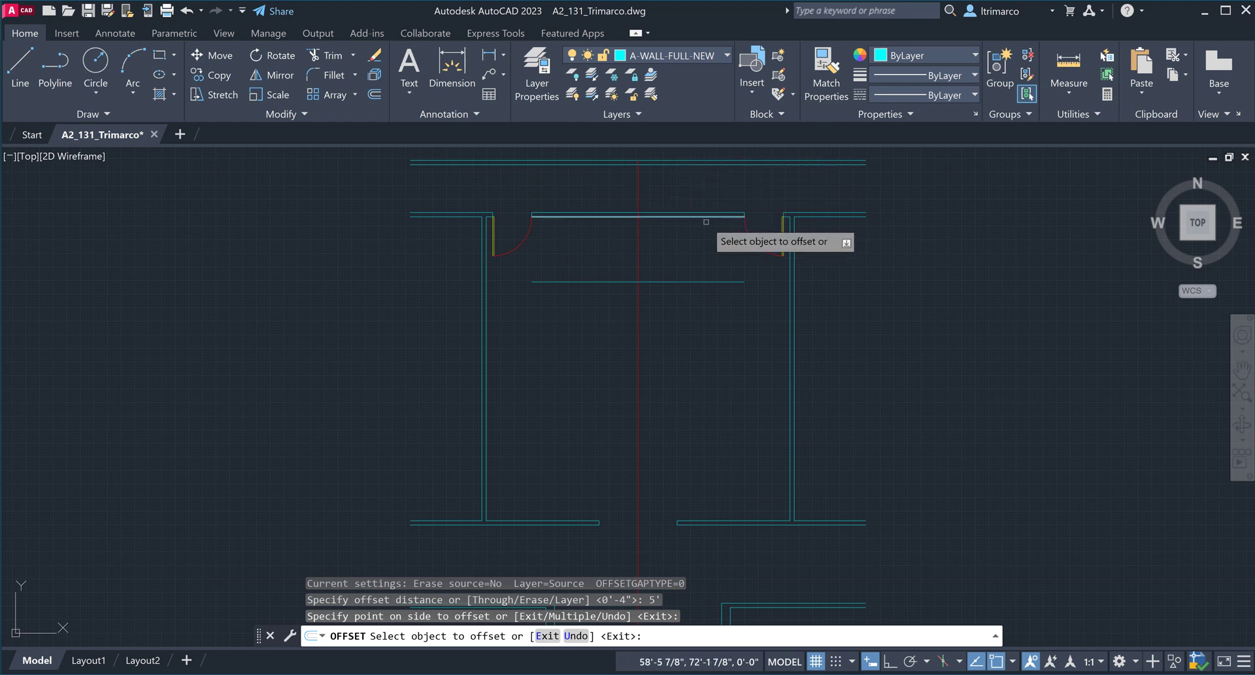
key("Escape")
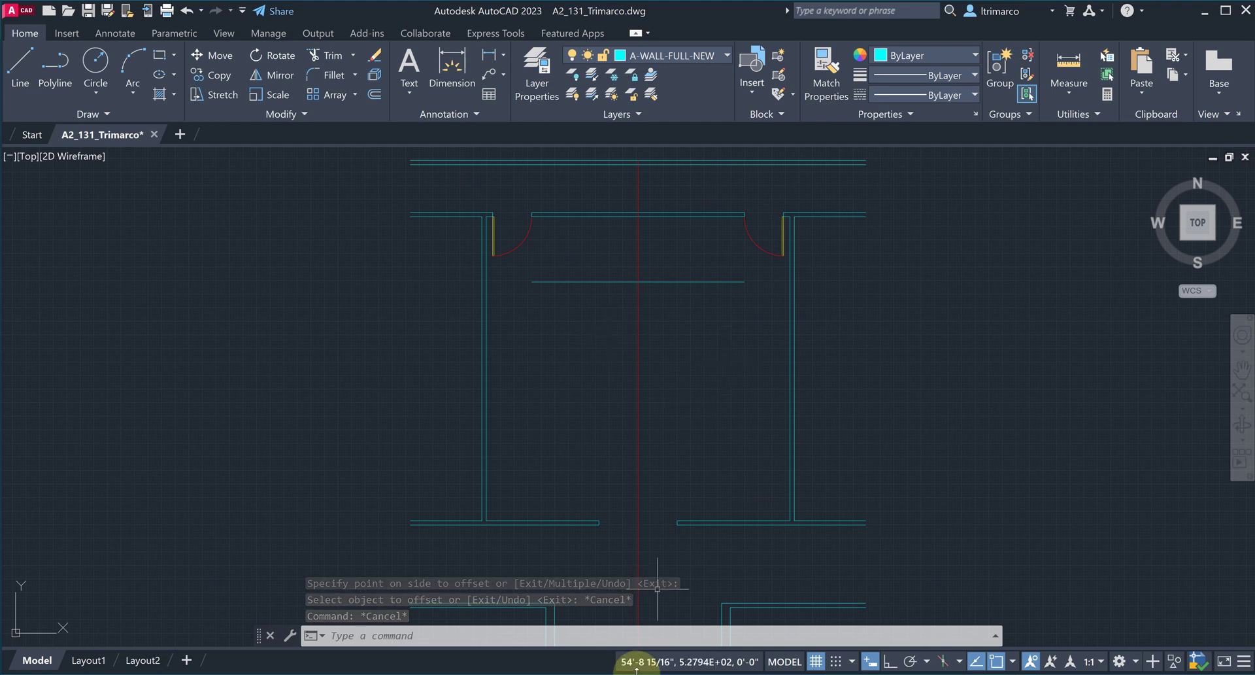
key("alt+Tab")
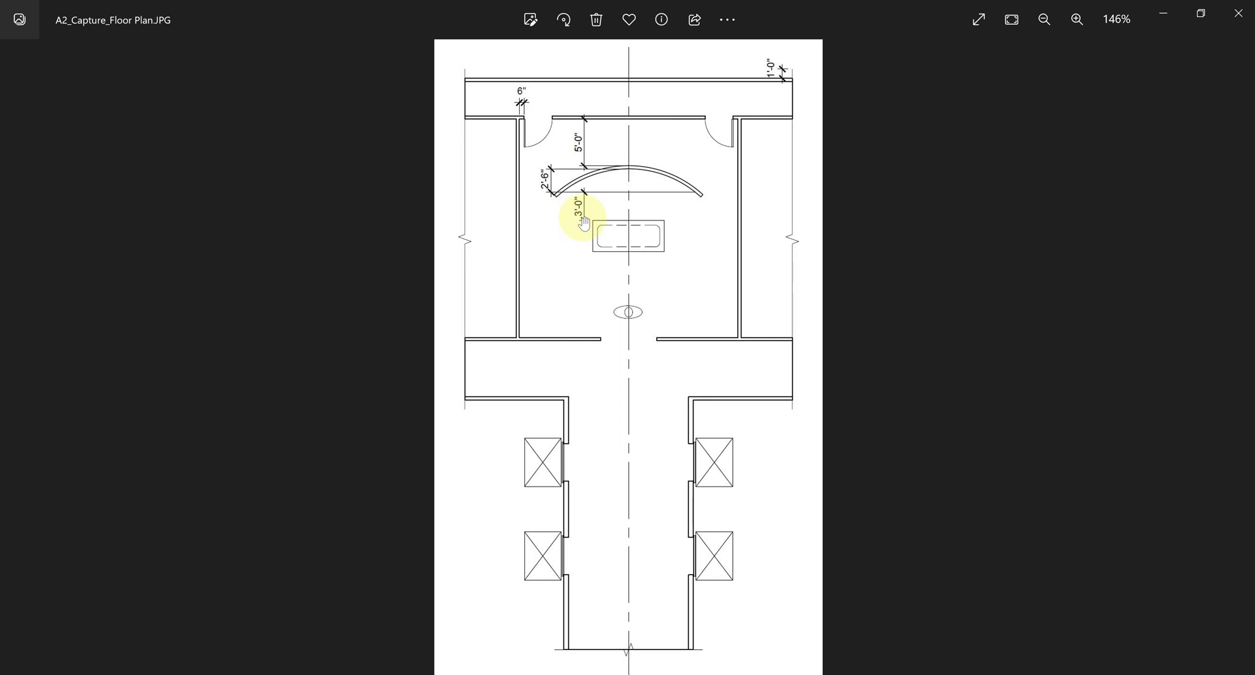
key("alt+Tab")
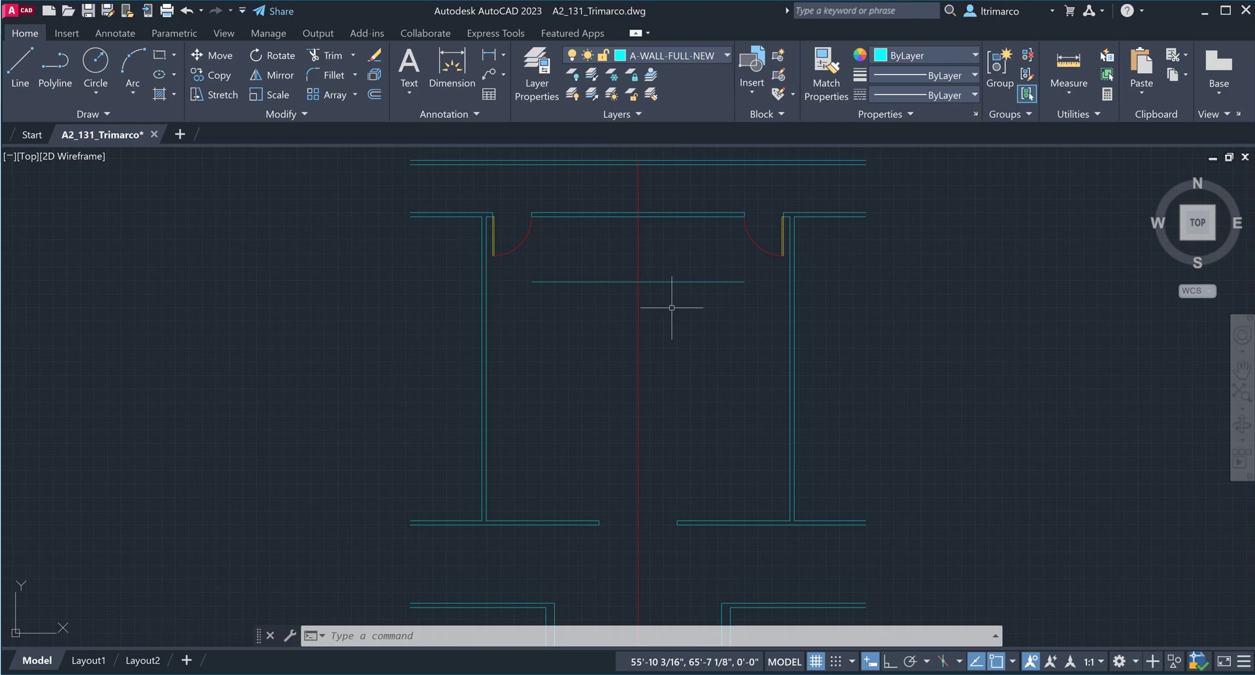
Switch the current layer from A-WALL-FULL-NEW to layer 0
left_click(739, 322)
left_click(729, 278)
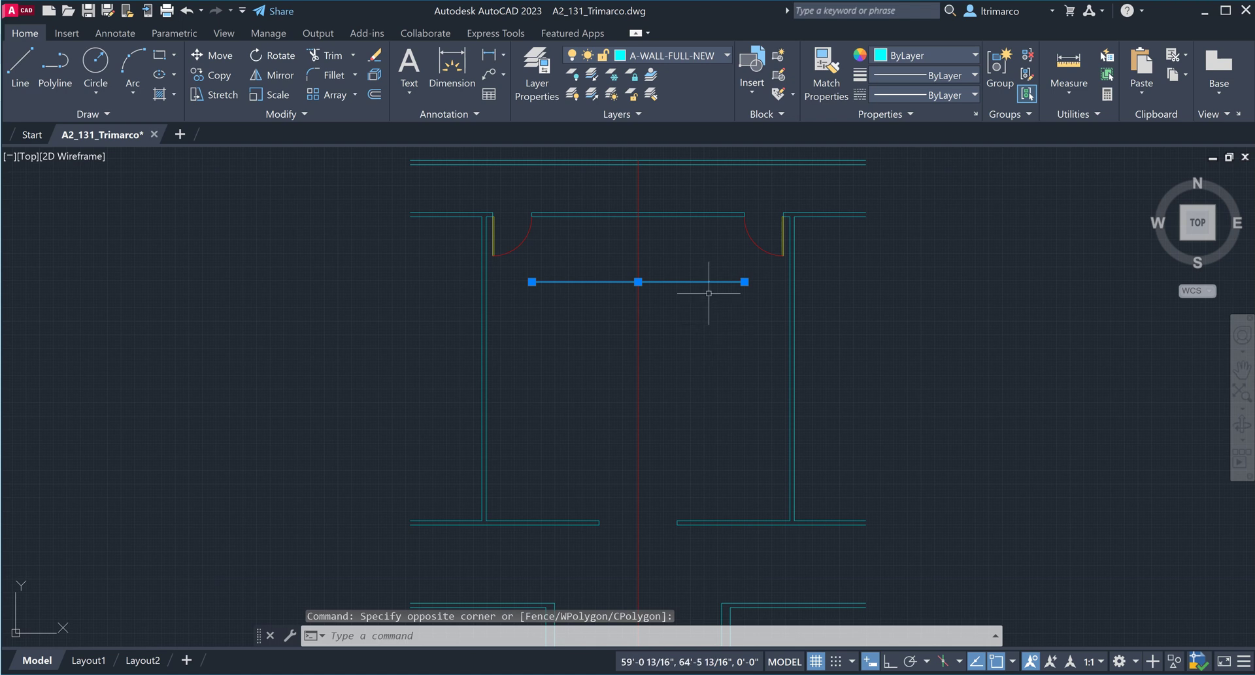
left_click(727, 57)
key("Escape")
key("Escape")
key("Escape")
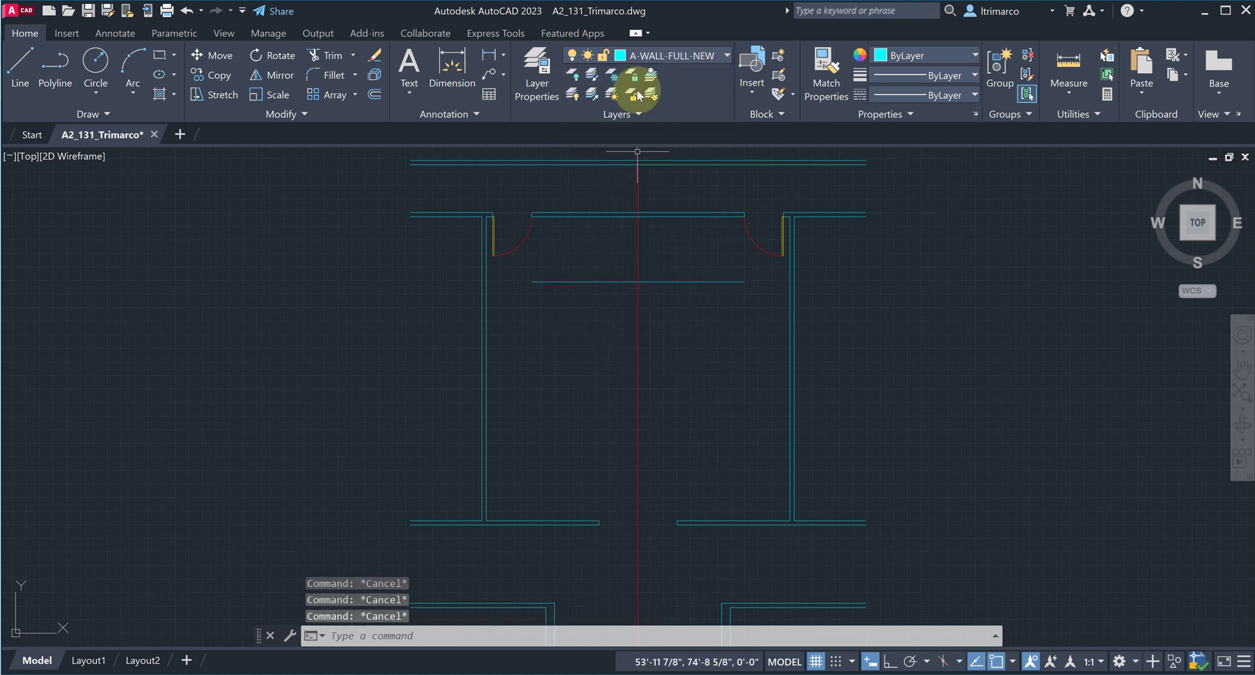
left_click(719, 55)
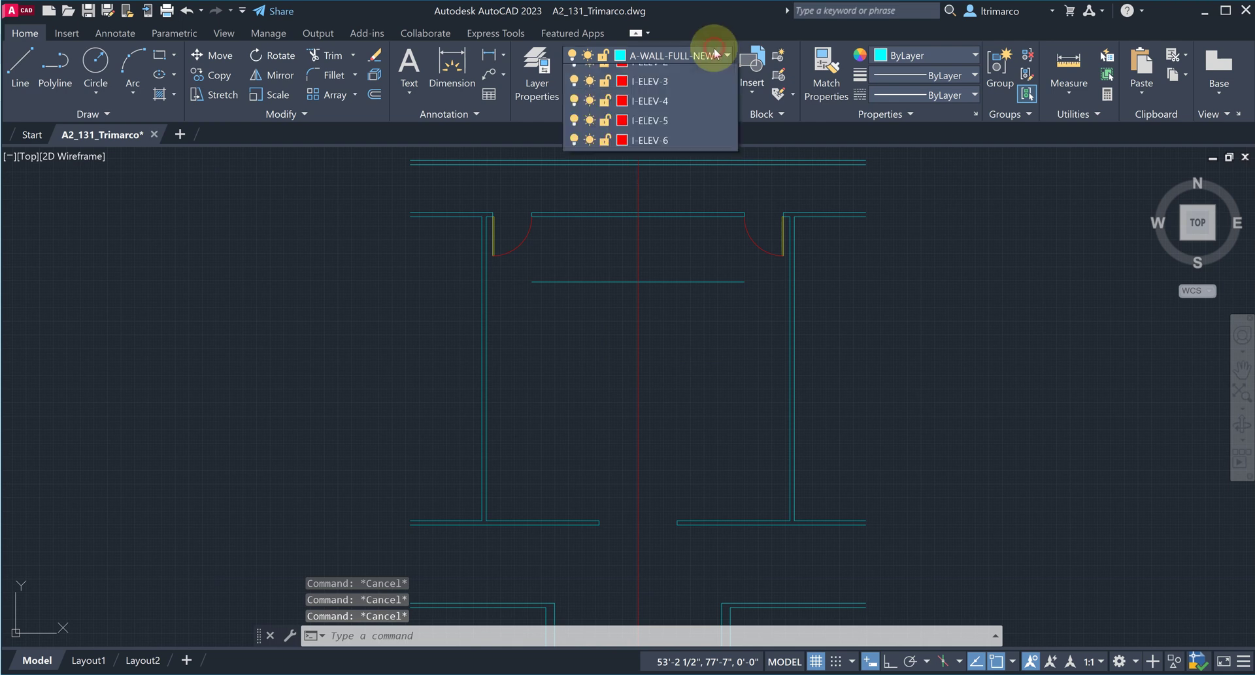
left_click(680, 78)
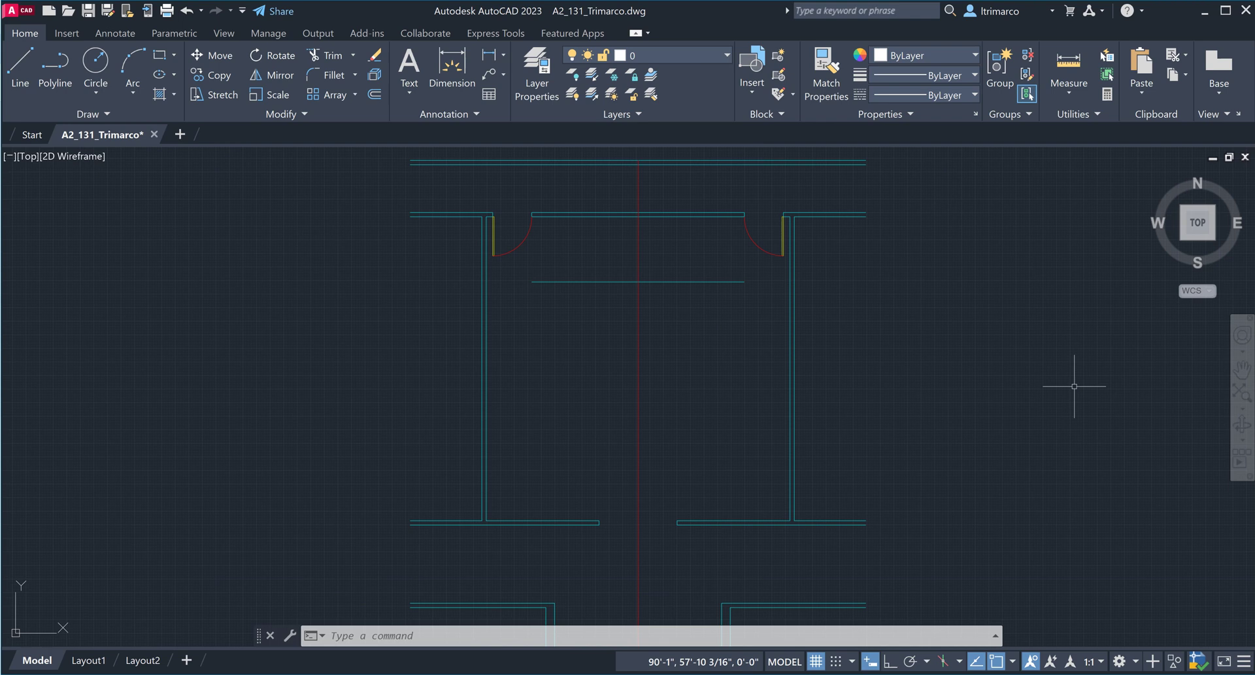
Draw a 14'-3" horizontal line with Ortho on, starting to the right of the room
left_click(50, 69)
left_click(22, 67)
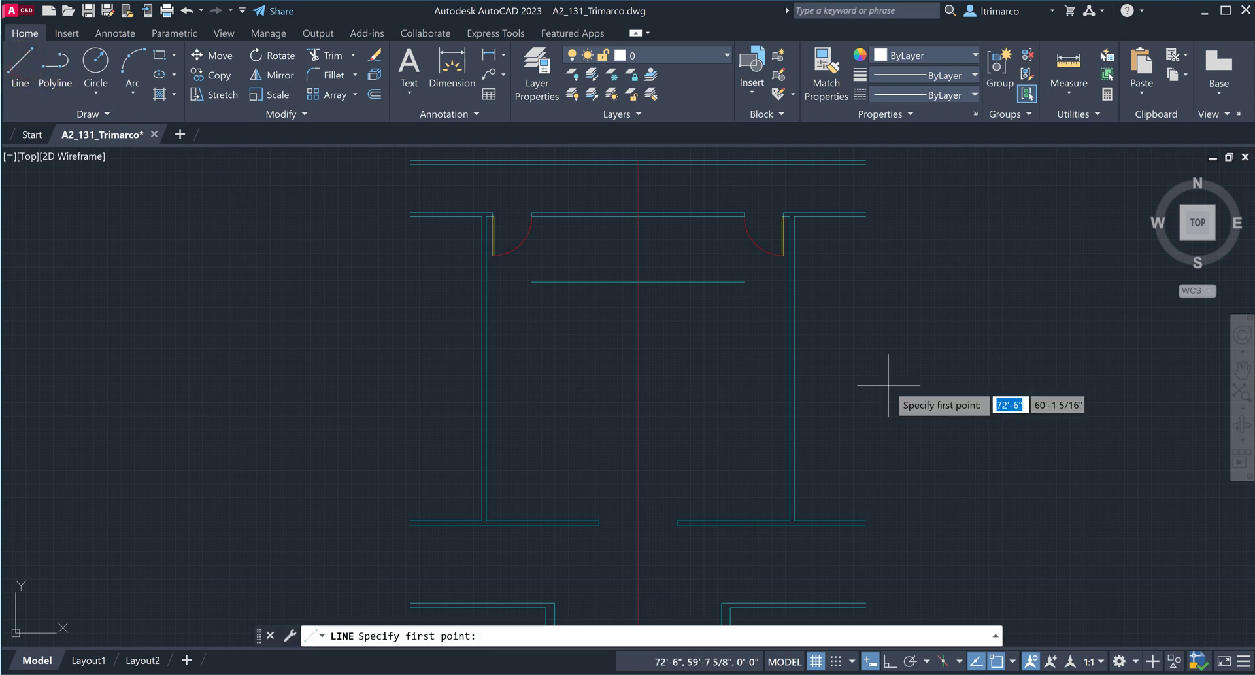
left_click(887, 336)
type("14")
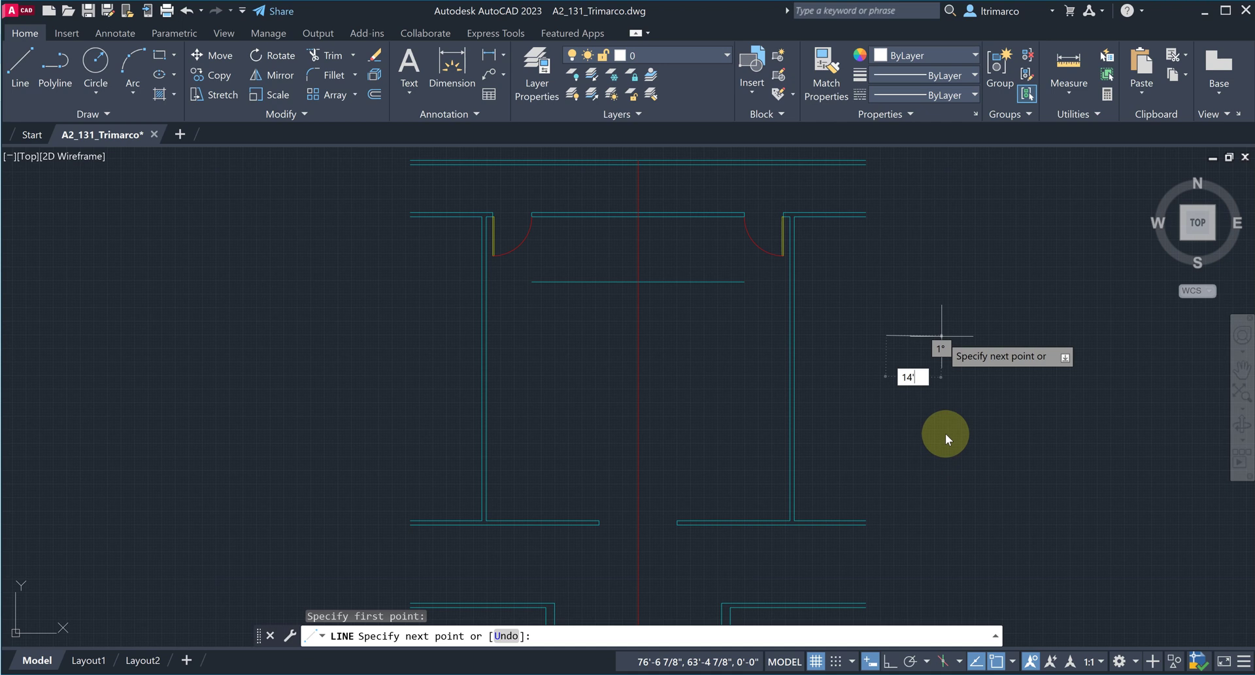
key("Escape")
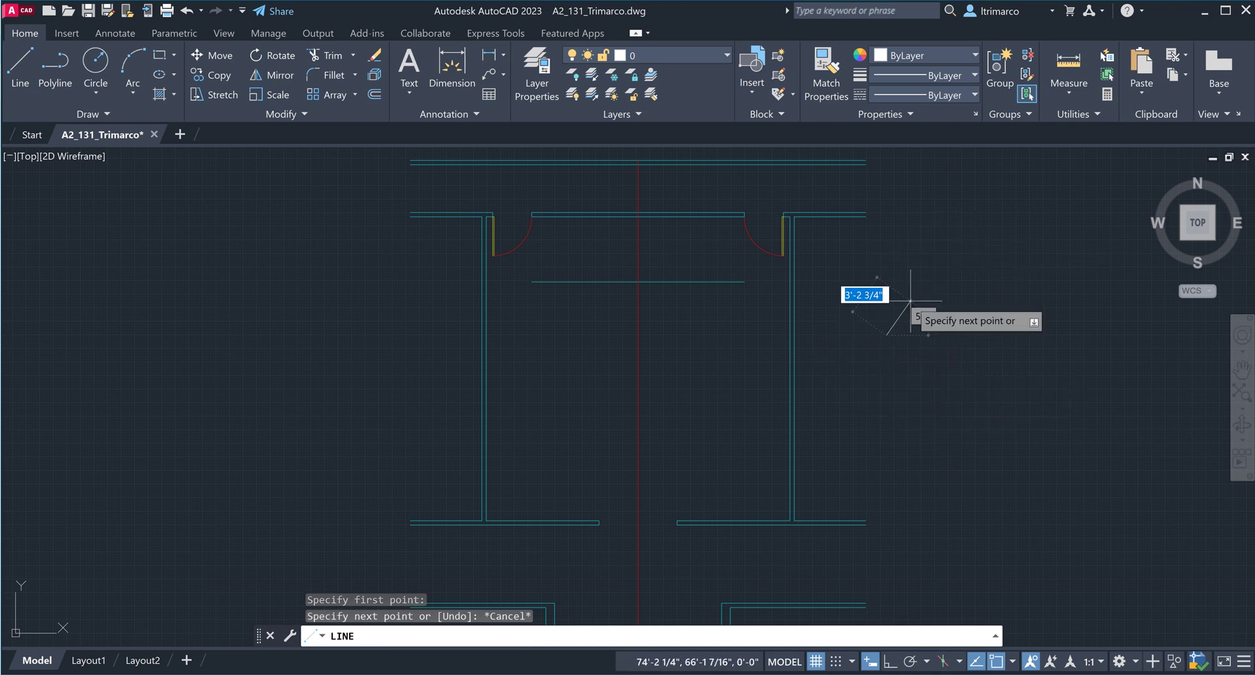
left_click(890, 661)
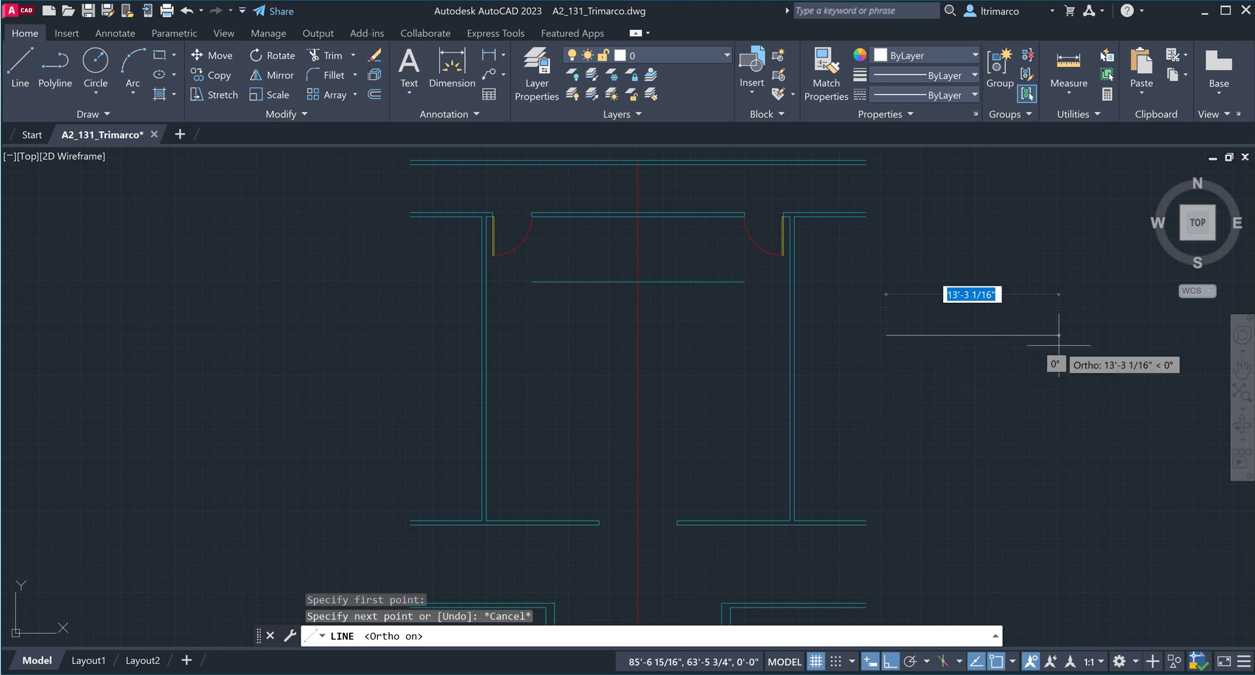
type("14'3")
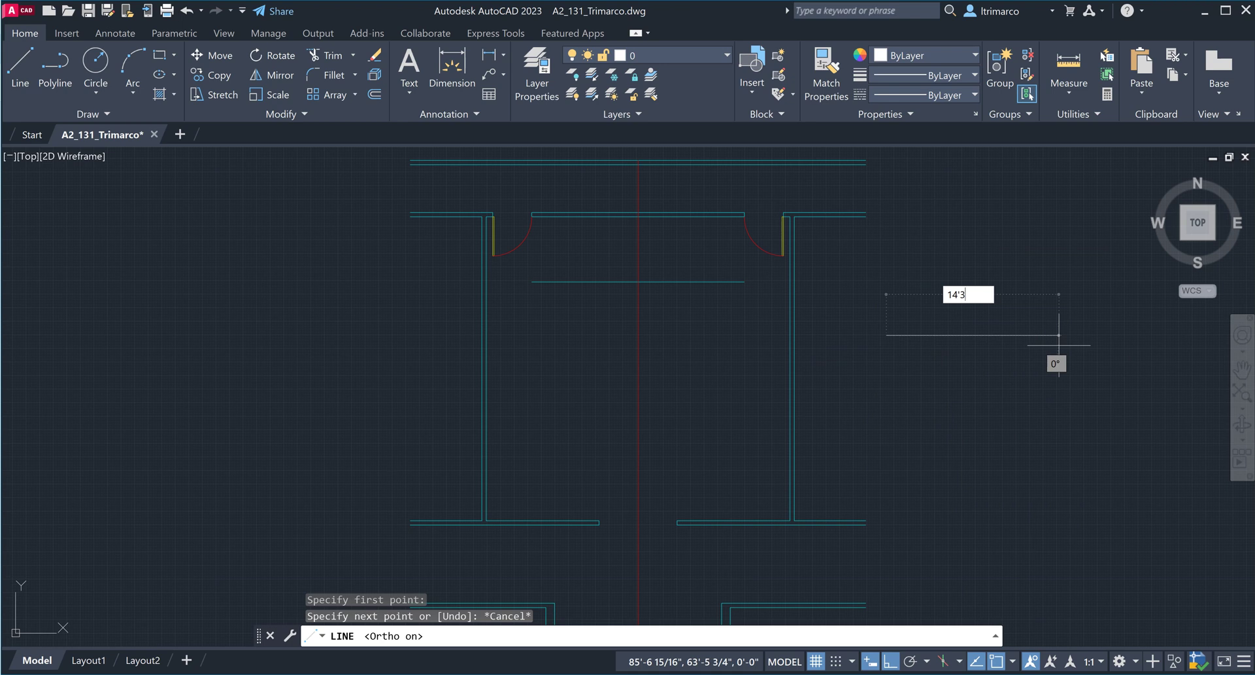
key("Return")
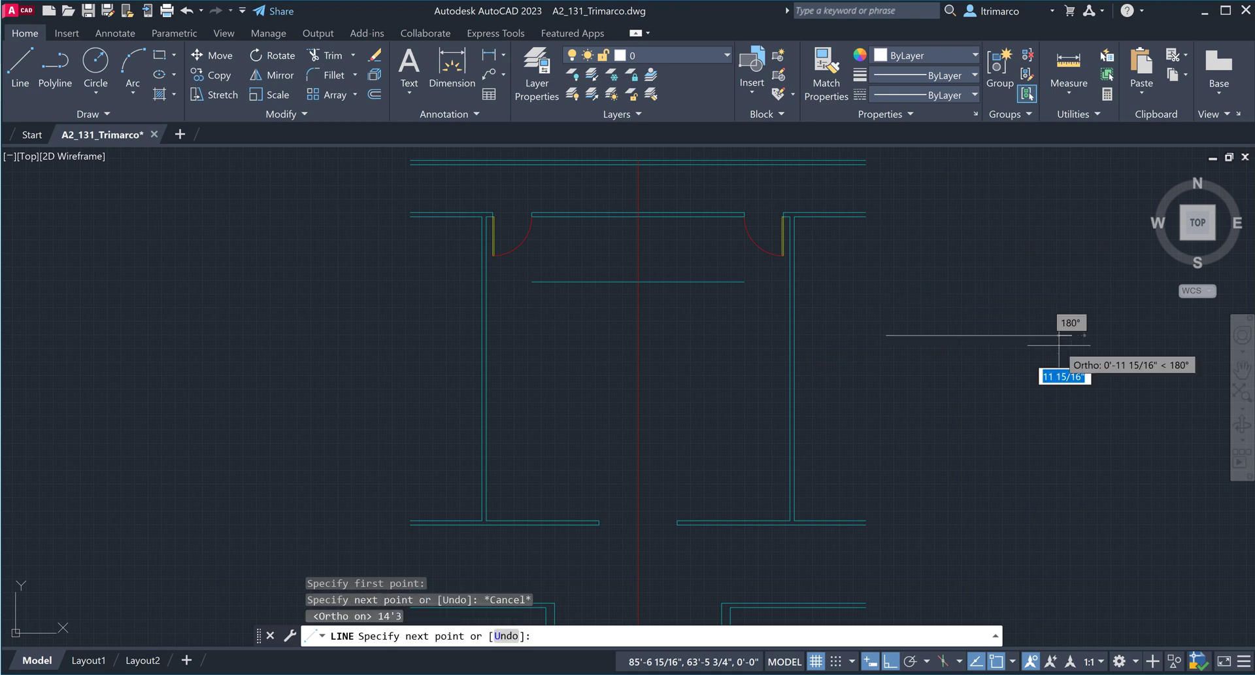
key("Escape")
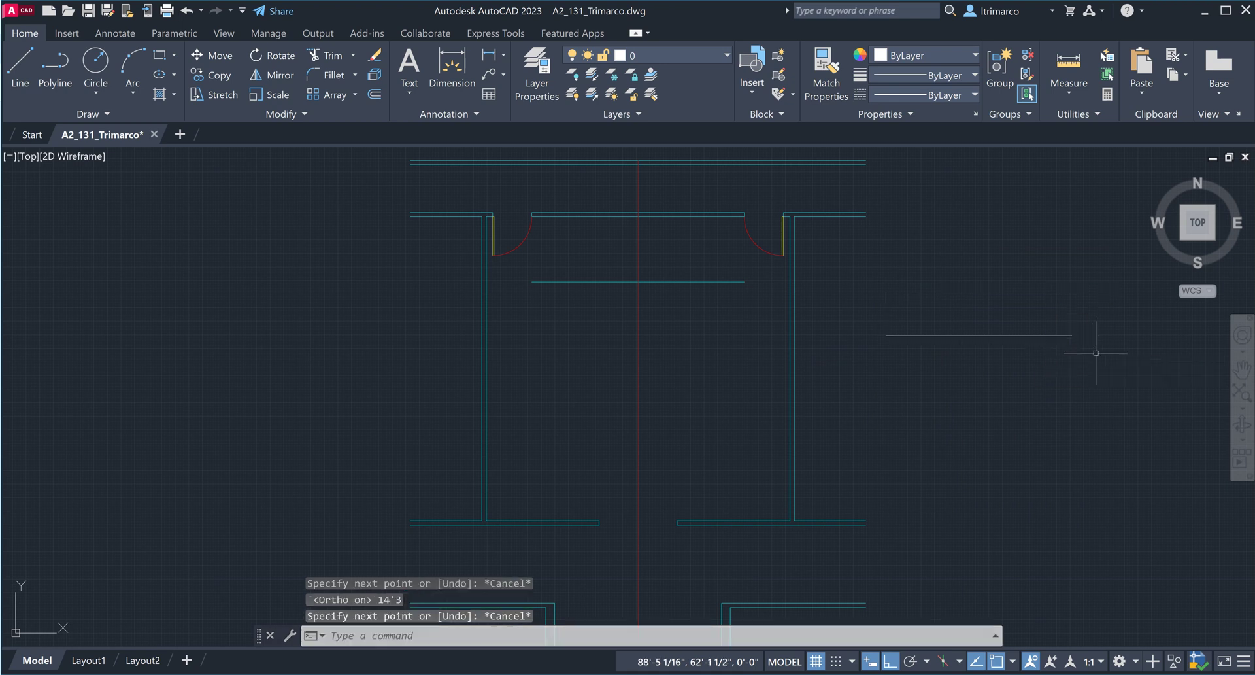
Move the 14'-3" line by its midpoint onto the 5' offset line
type("m")
key("Return")
left_click(1050, 369)
left_click(1004, 294)
key("Return")
left_click(979, 335)
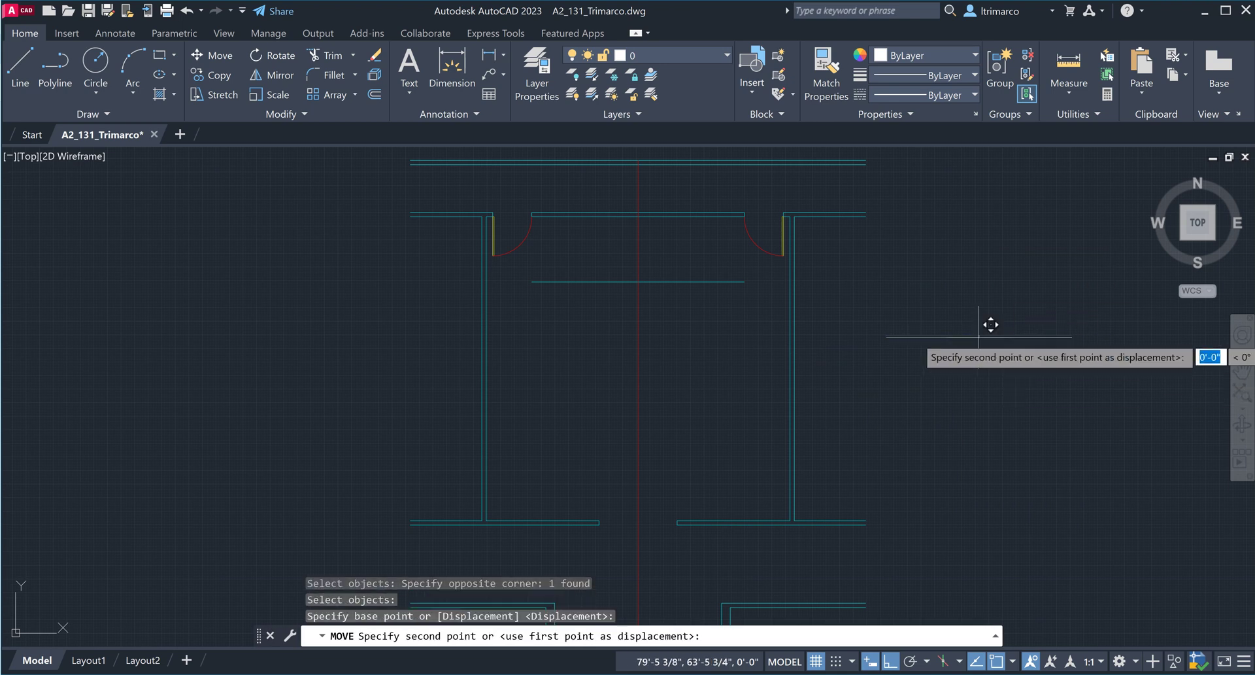
left_click(650, 269)
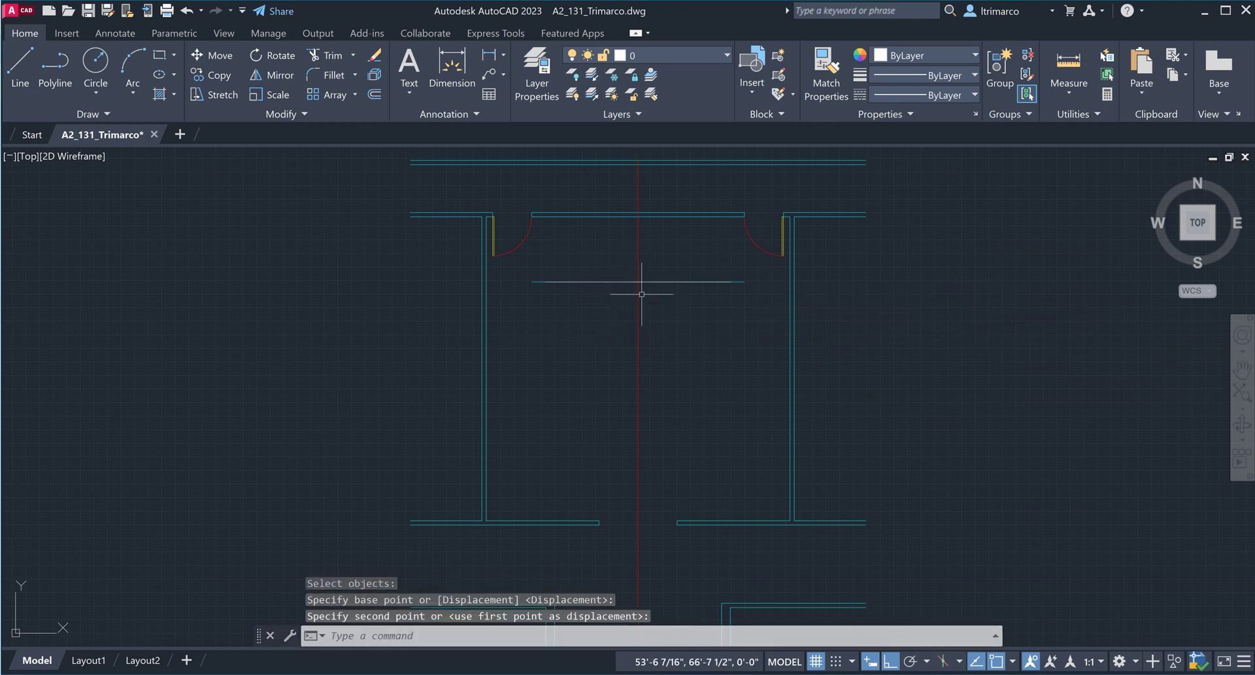
key("Escape")
key("Escape")
scroll(657, 247, "up", 2)
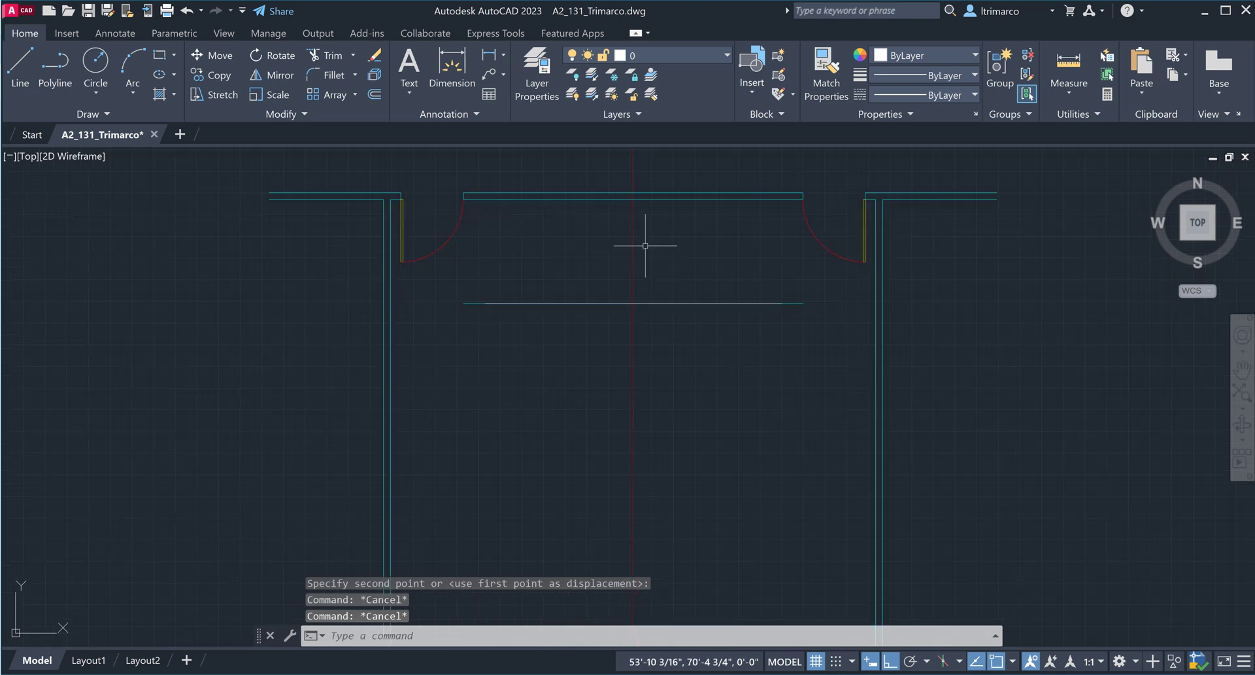
Delete the longer duplicate line below the top wall
left_click(802, 302)
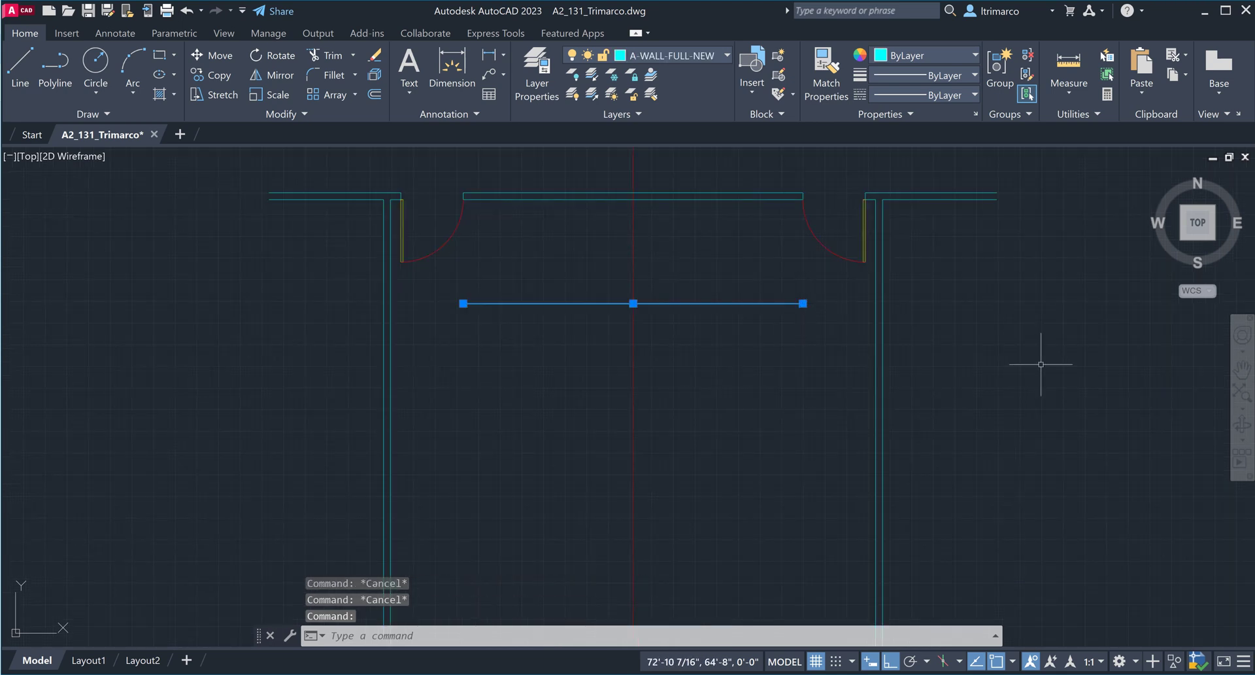
key("Delete")
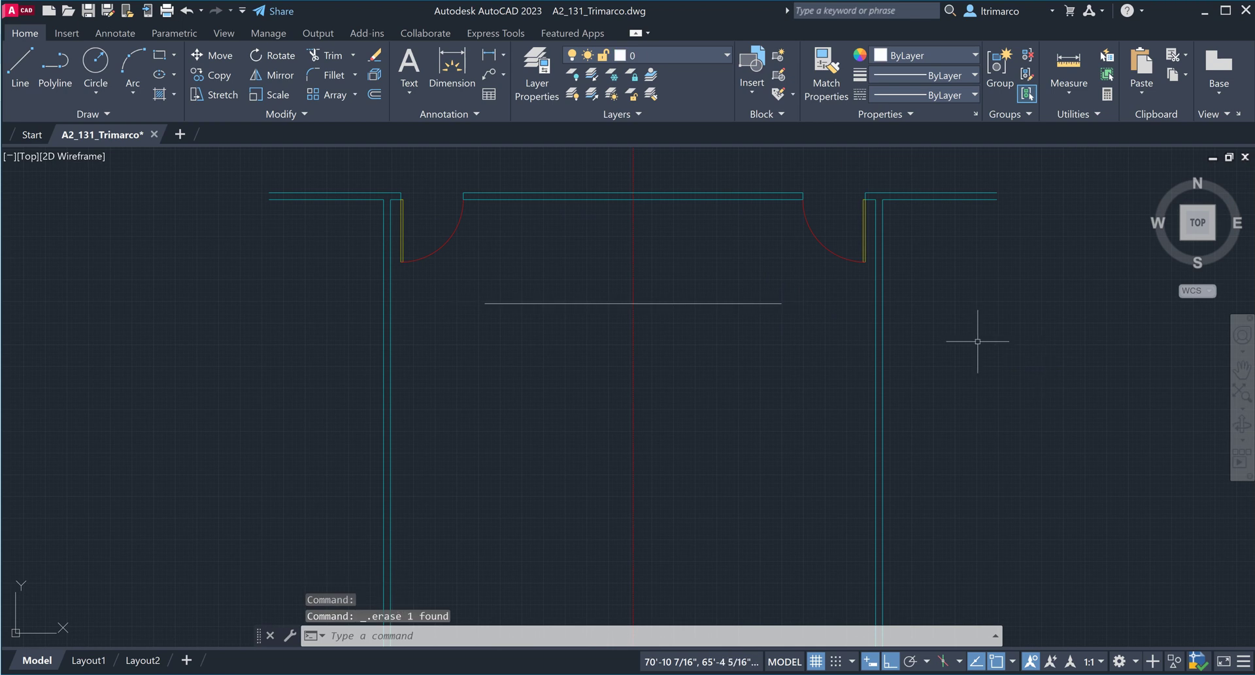
scroll(986, 266, "down", 2)
middle_click_drag(973, 292, 883, 304)
Measure the remaining 14'-3" line with Measure > Distance, then view the reference image
left_click(1066, 95)
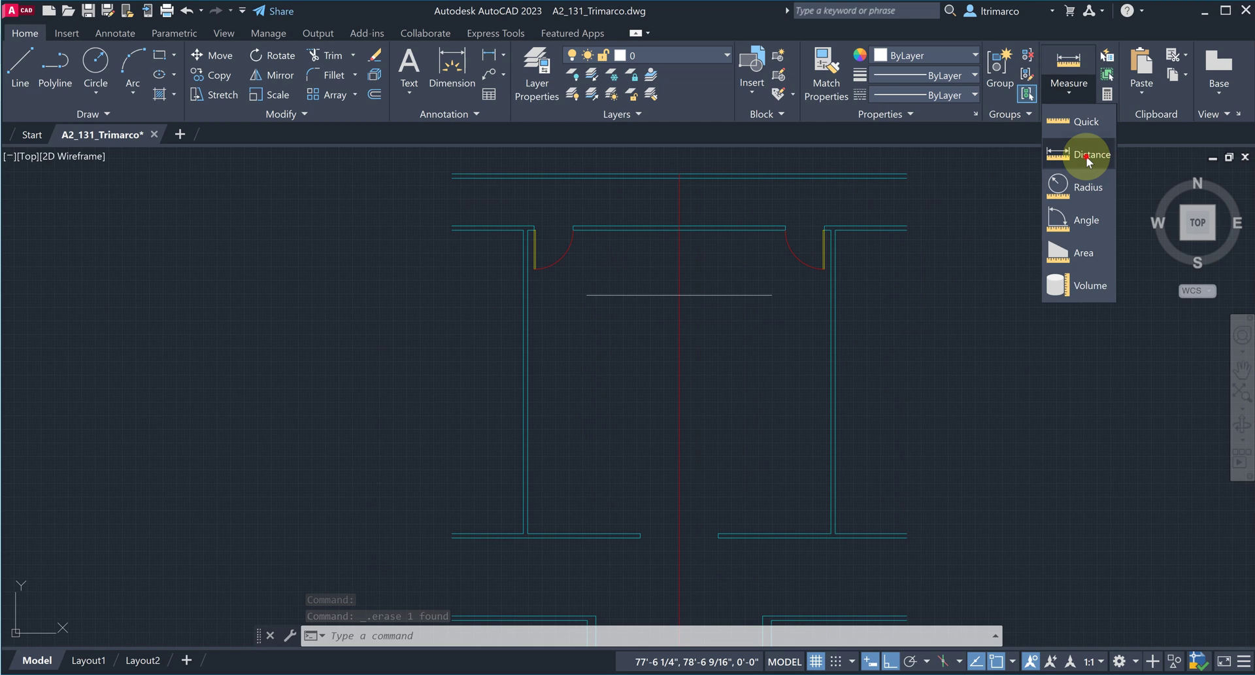
left_click(1088, 157)
left_click(586, 295)
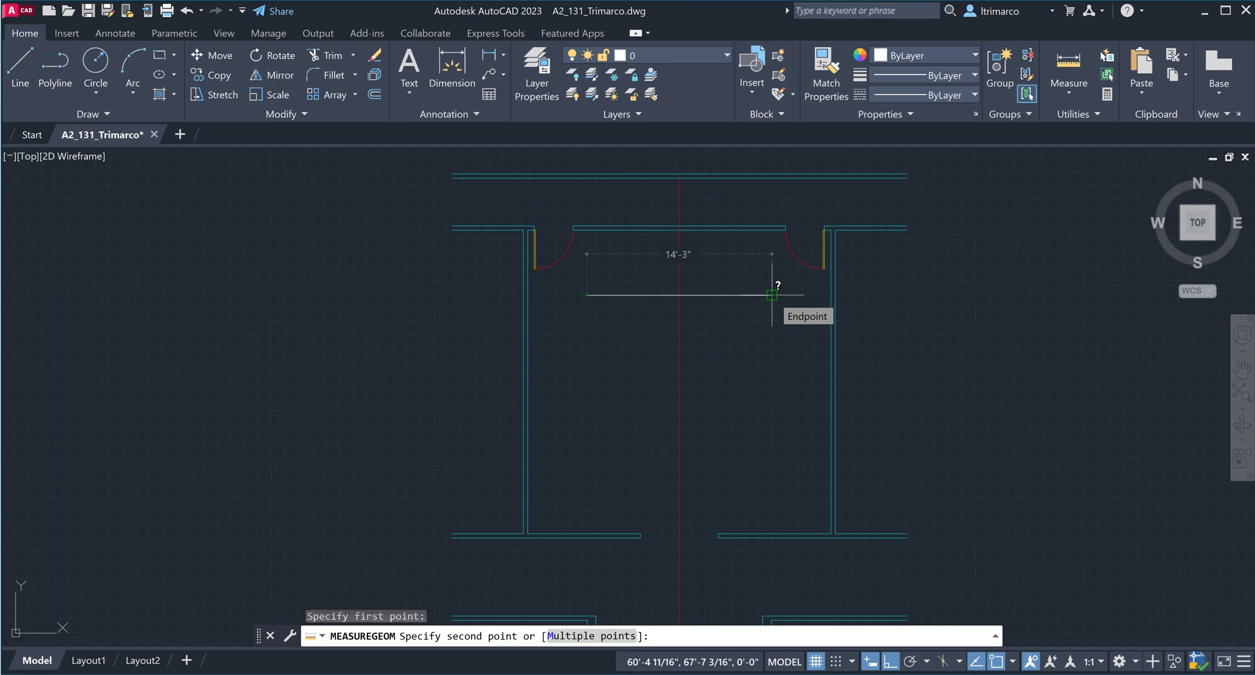
key("Escape")
key("Escape")
key("alt+Tab")
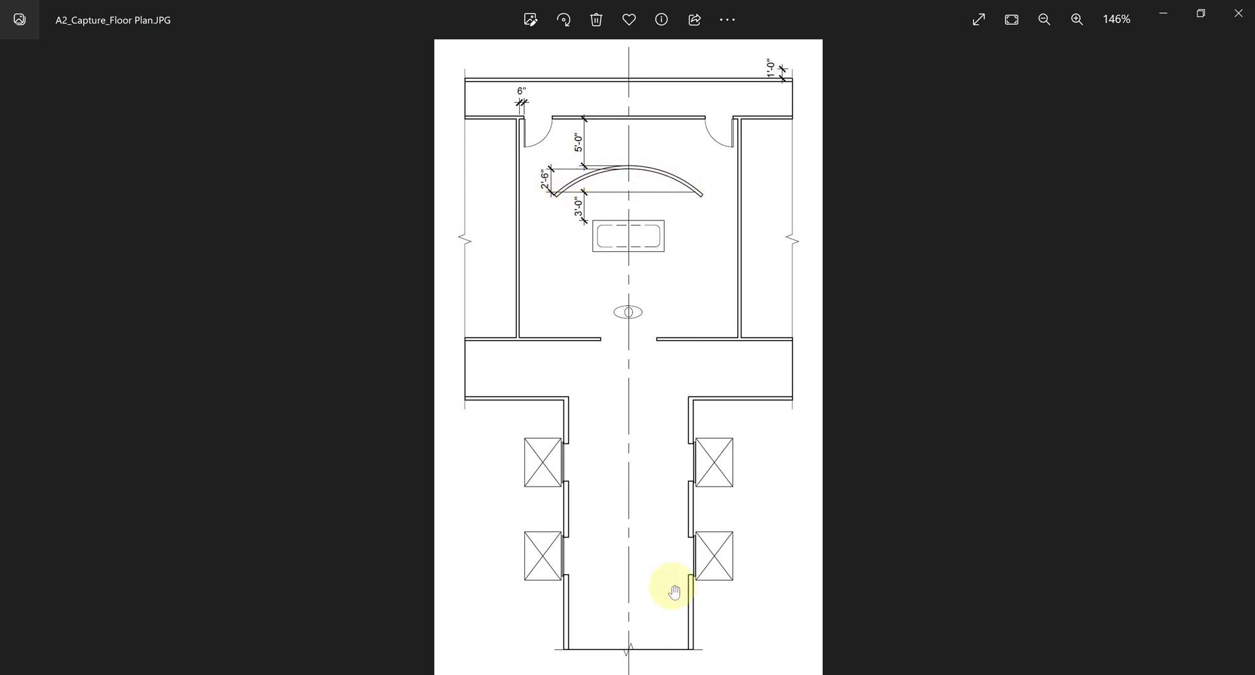
Return to AutoCAD and select the 14'-3" line in the top room
left_click(551, 673)
left_click(645, 281)
left_click(639, 331)
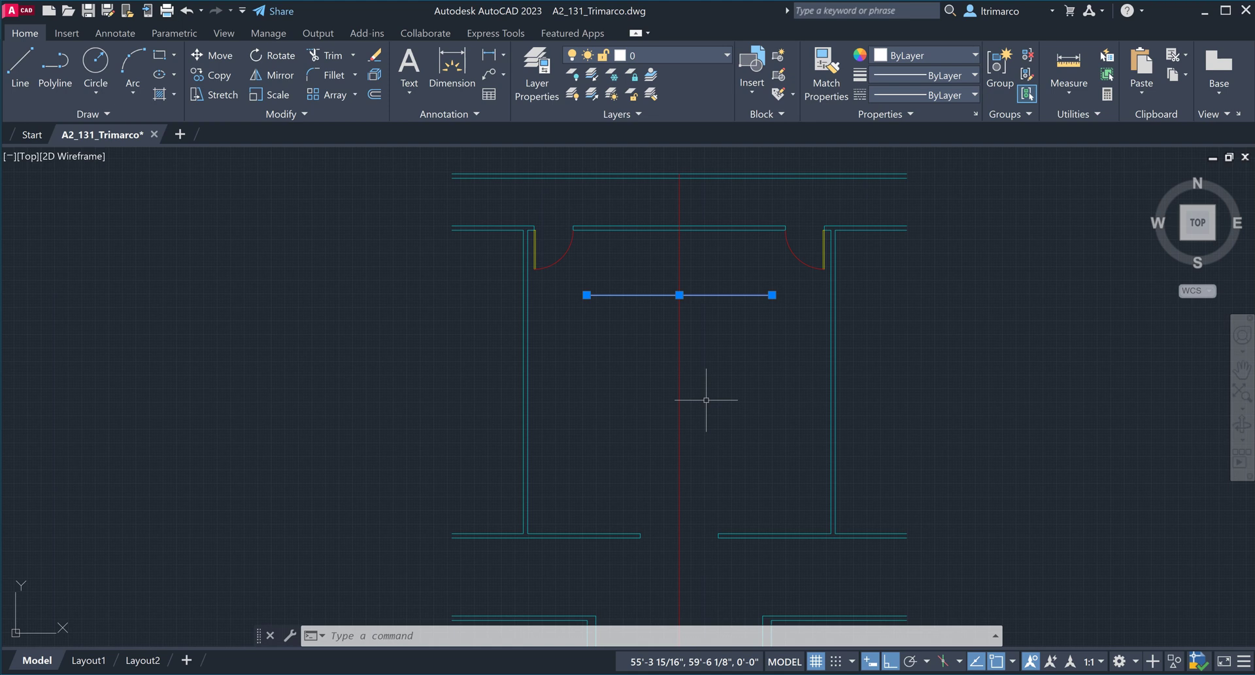
Offset the 14'-3" line 4 units downward
key("Escape")
key("Escape")
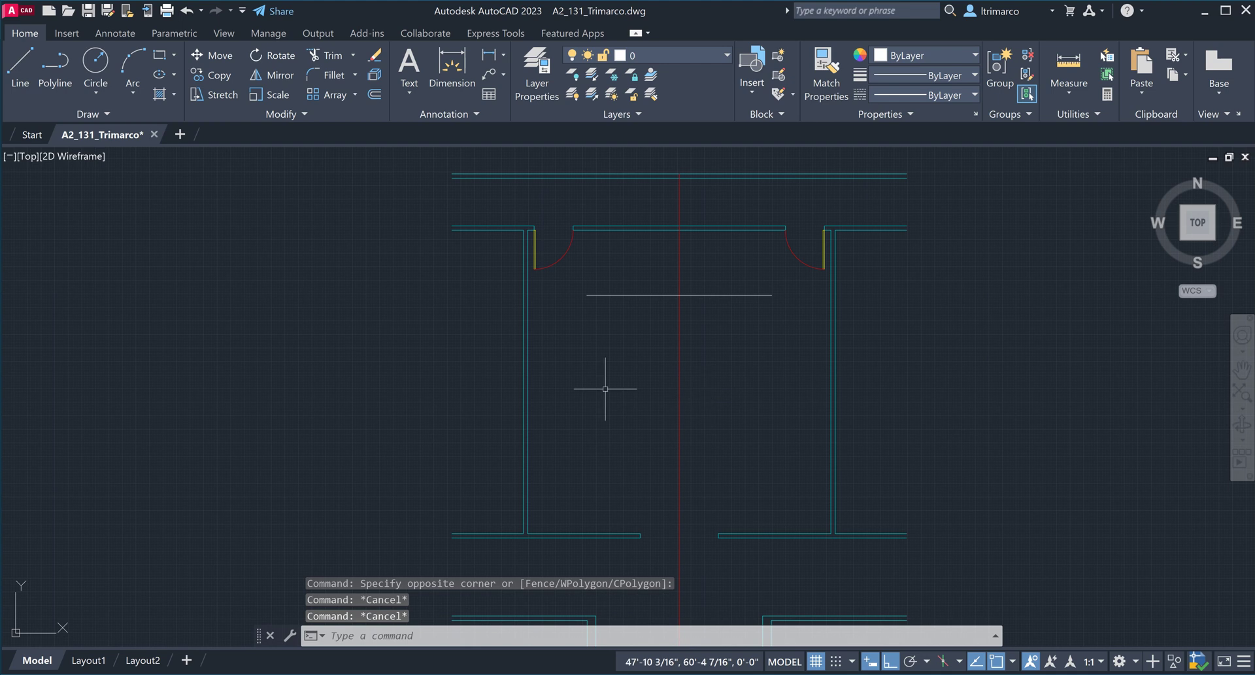
left_click(375, 95)
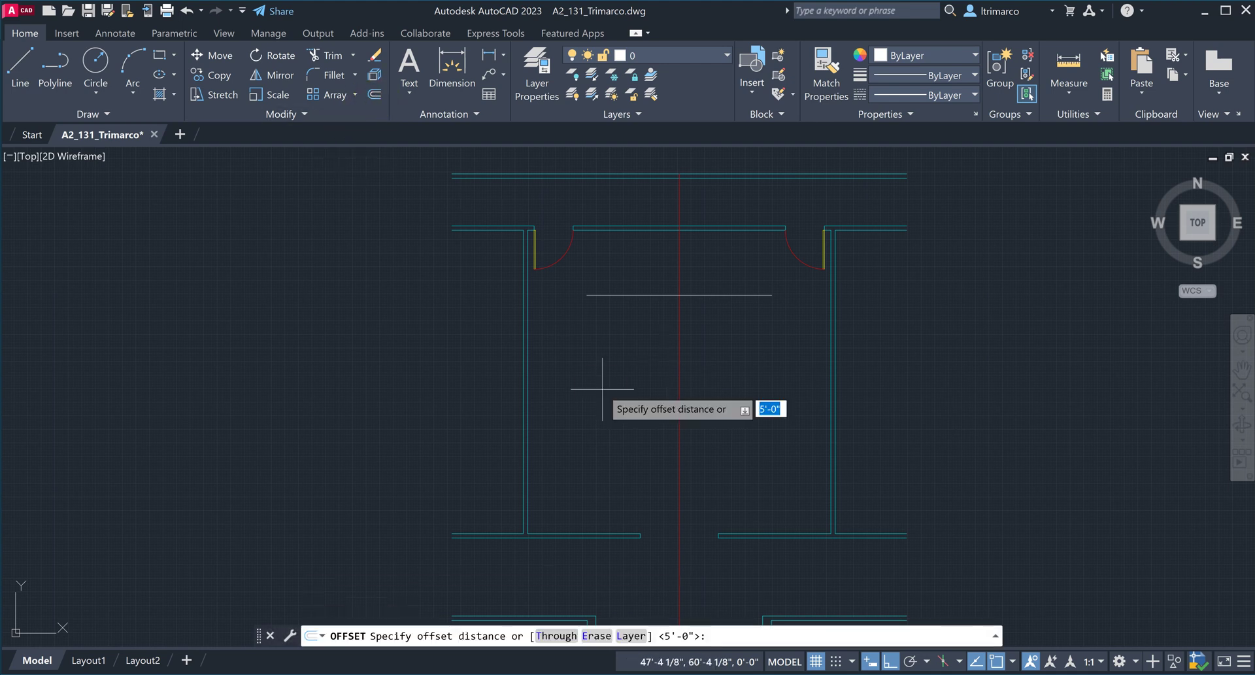
key("Return")
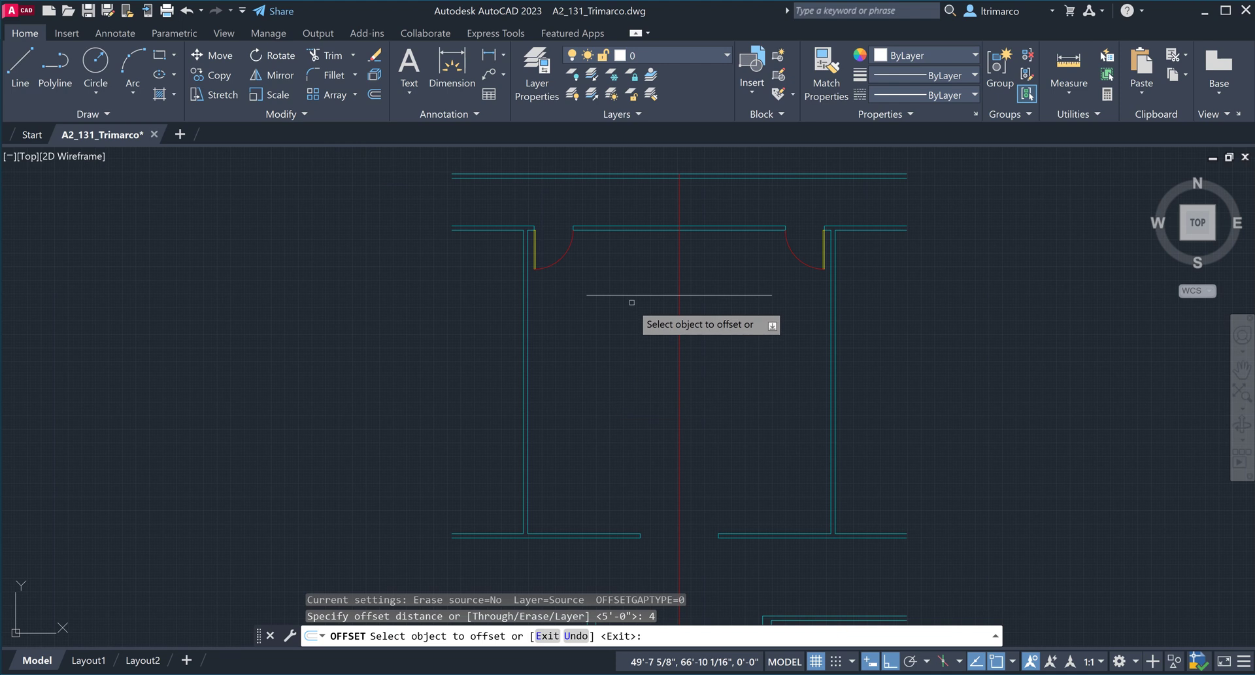
left_click(630, 295)
left_click(631, 357)
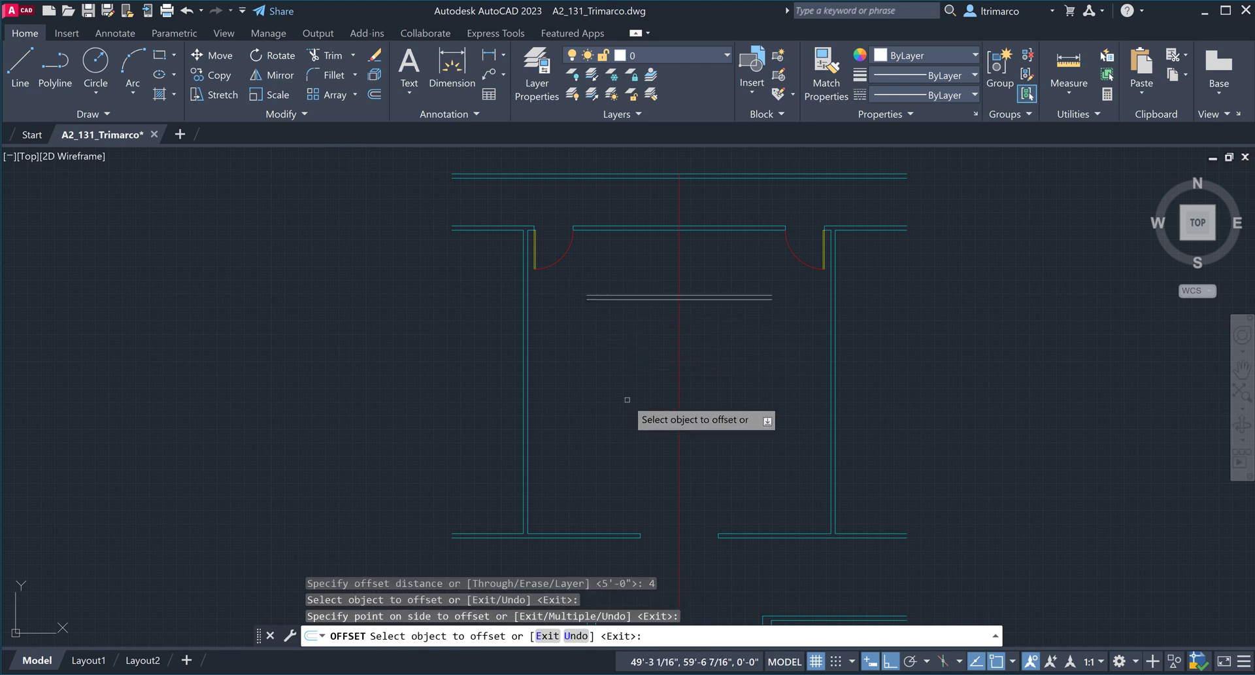
key("Escape")
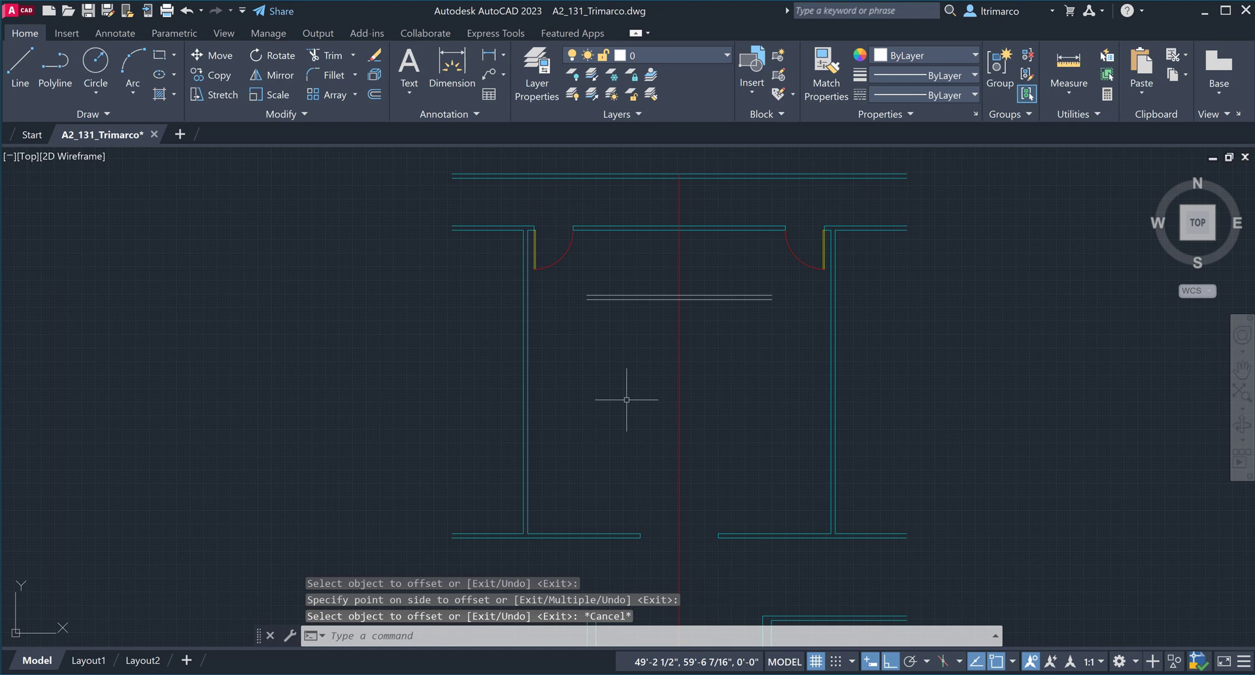
Offset the top line 2'-6" downward
key("Return")
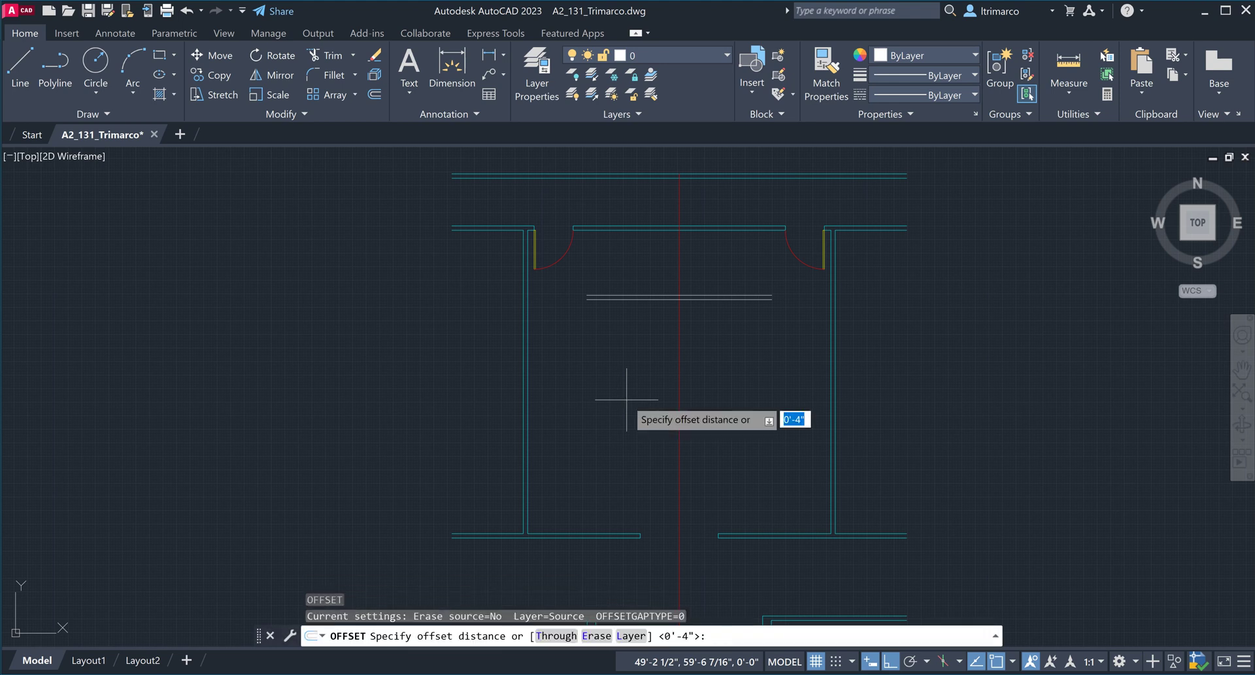
type("2'6")
key("Return")
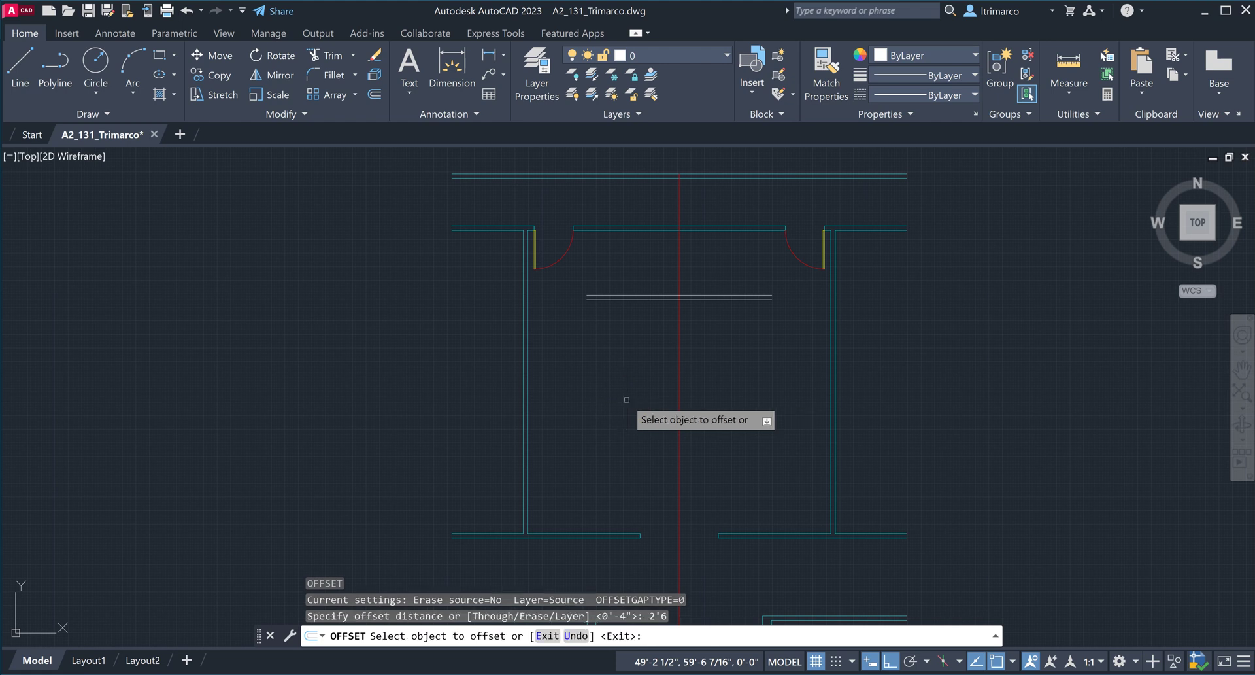
left_click(648, 300)
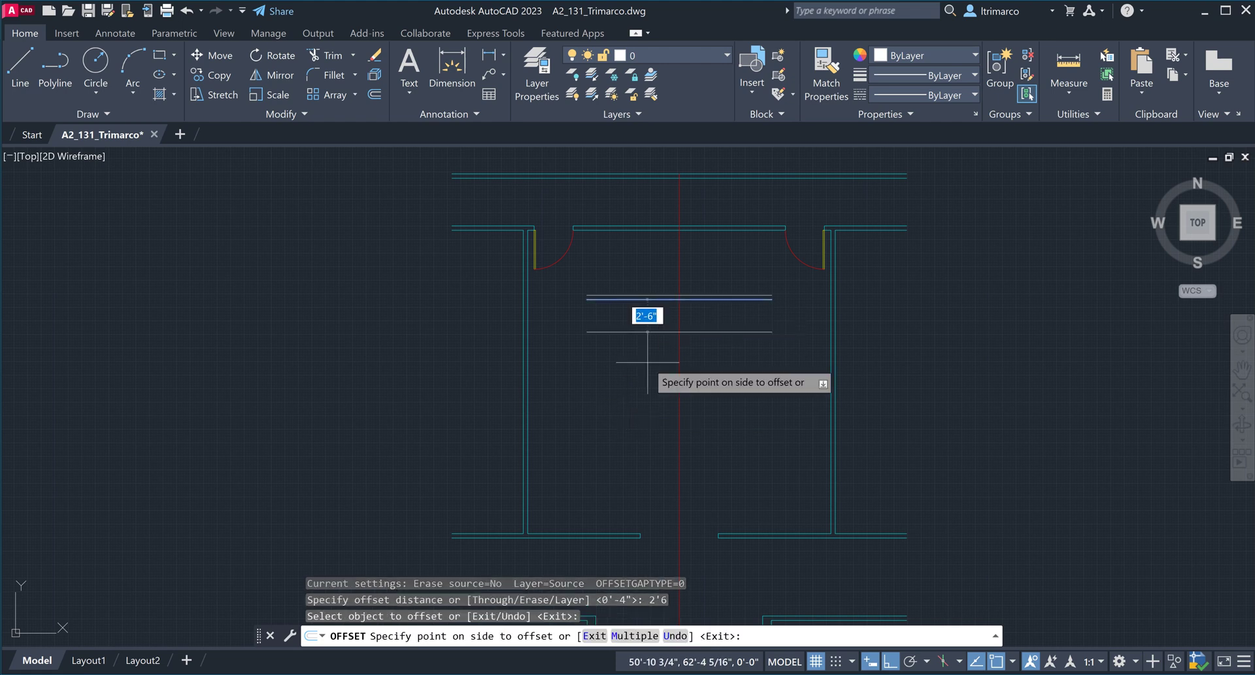
left_click(644, 404)
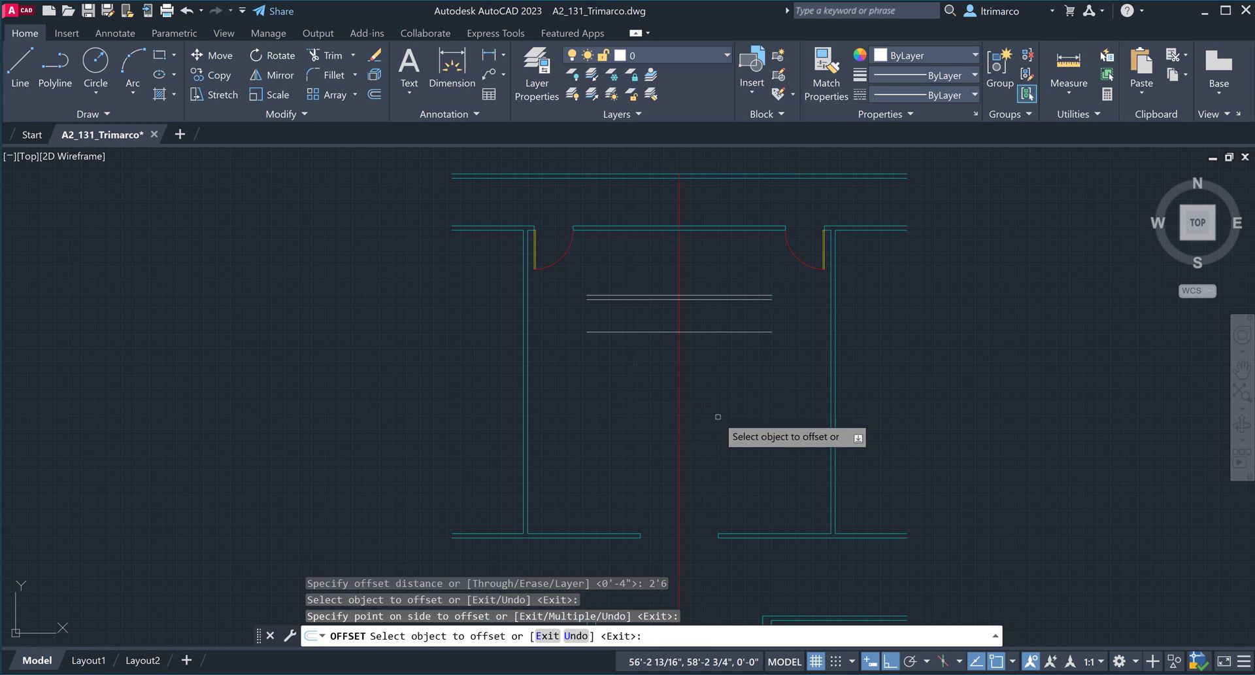
key("Return")
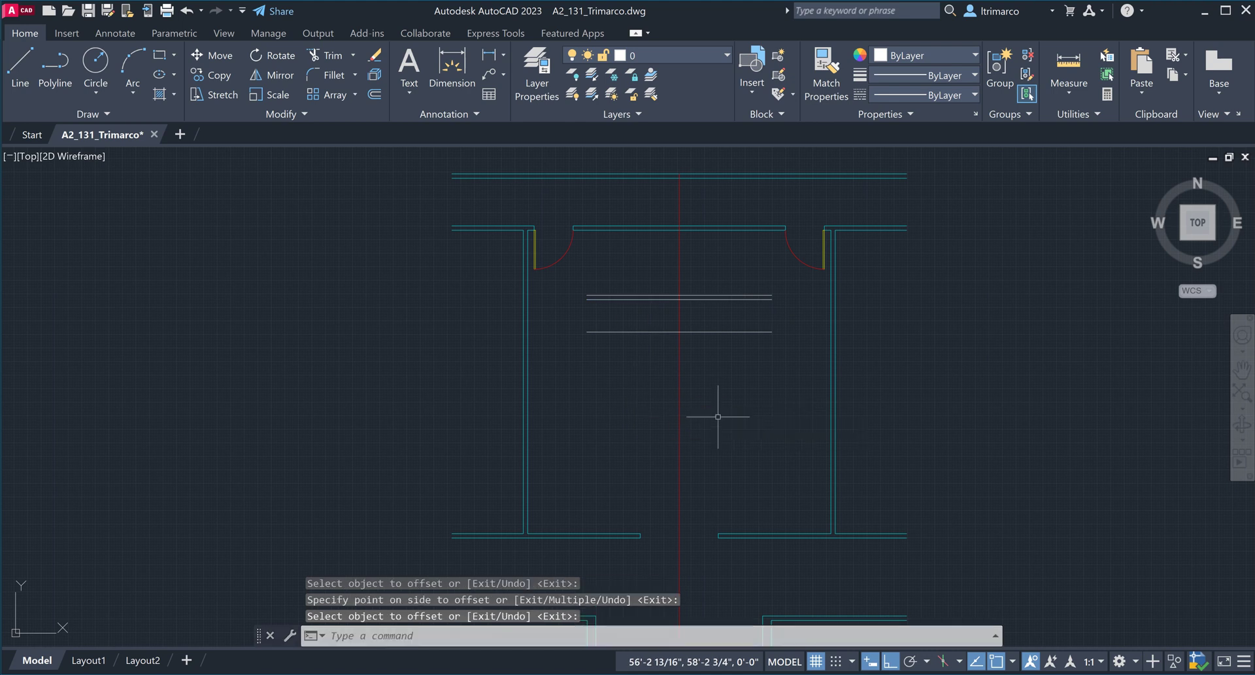
Offset the middle line a further 3' downward
key("Return")
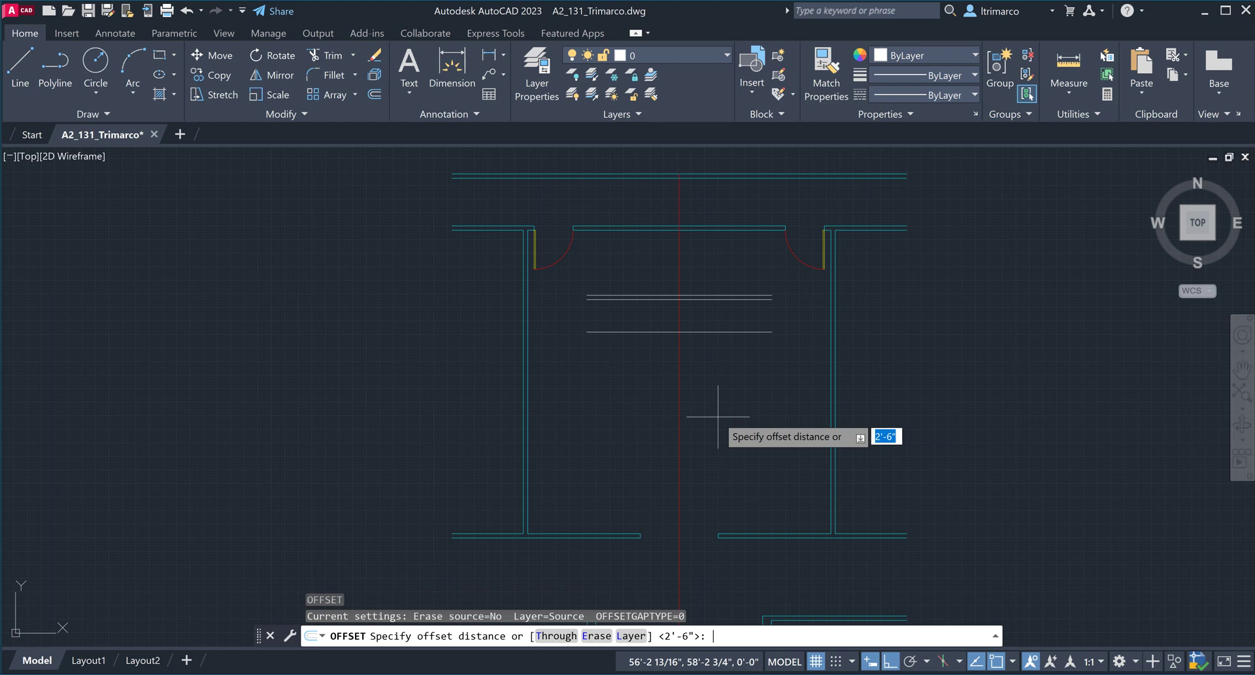
type("3'")
key("Return")
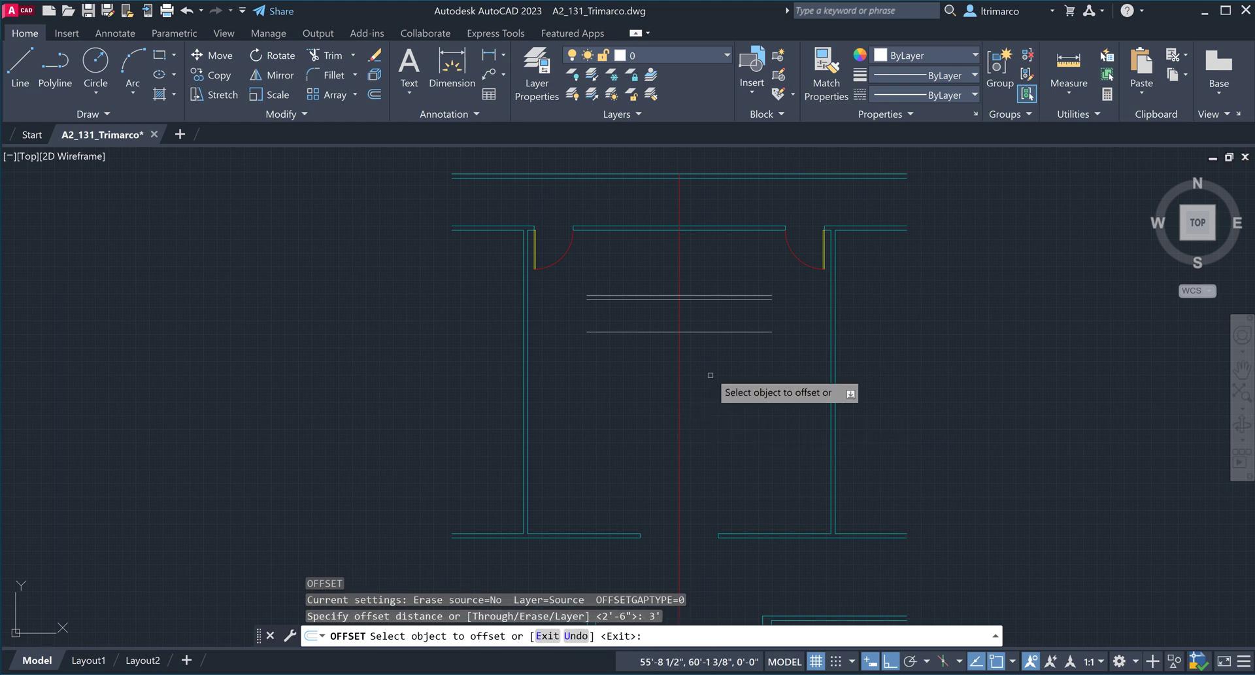
left_click(715, 331)
left_click(730, 412)
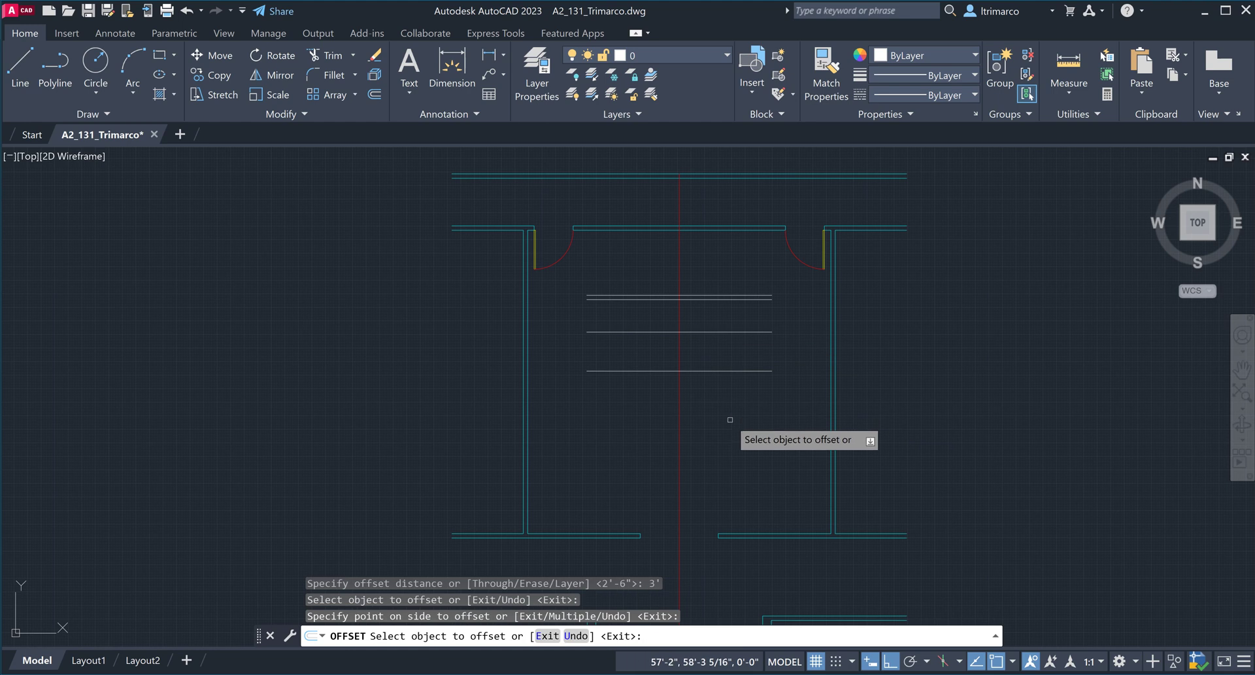
key("Escape")
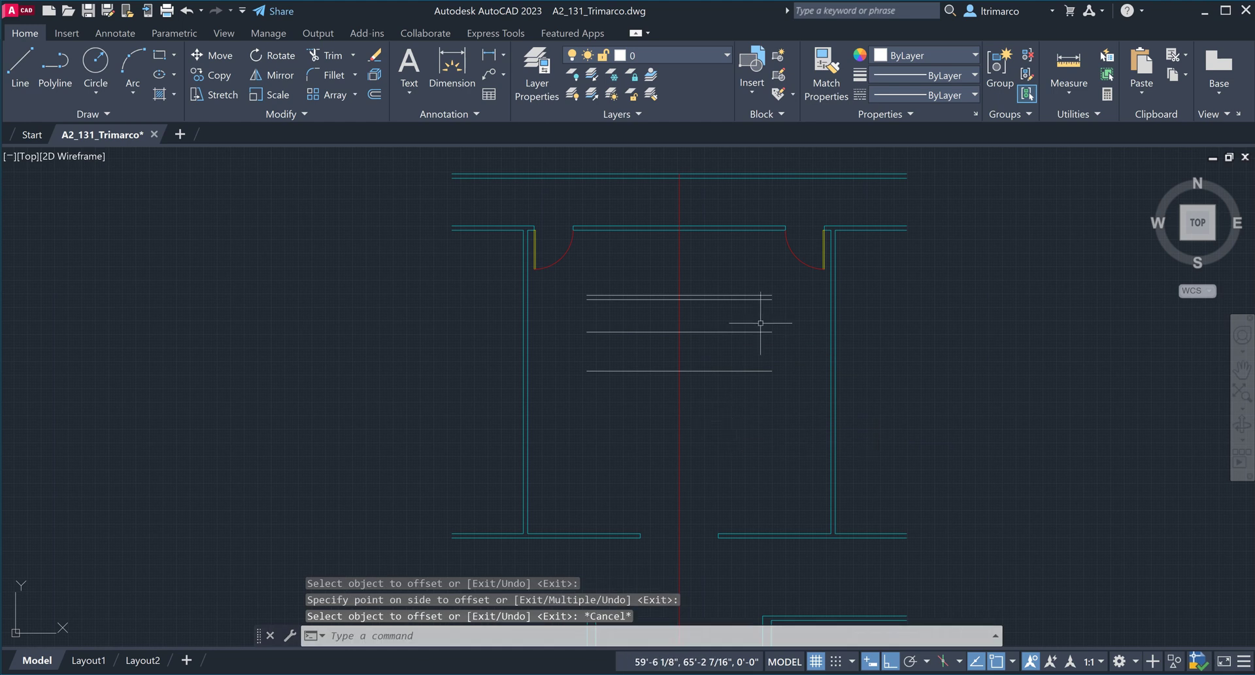
left_click(1062, 99)
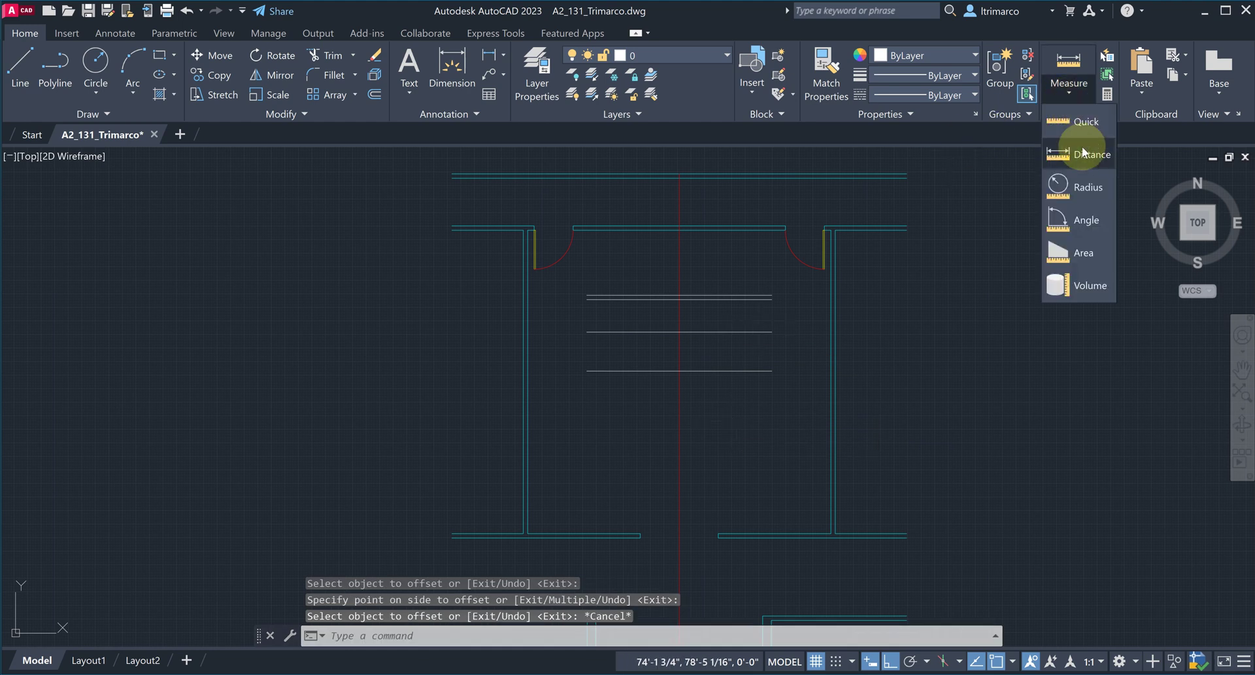
left_click(1082, 154)
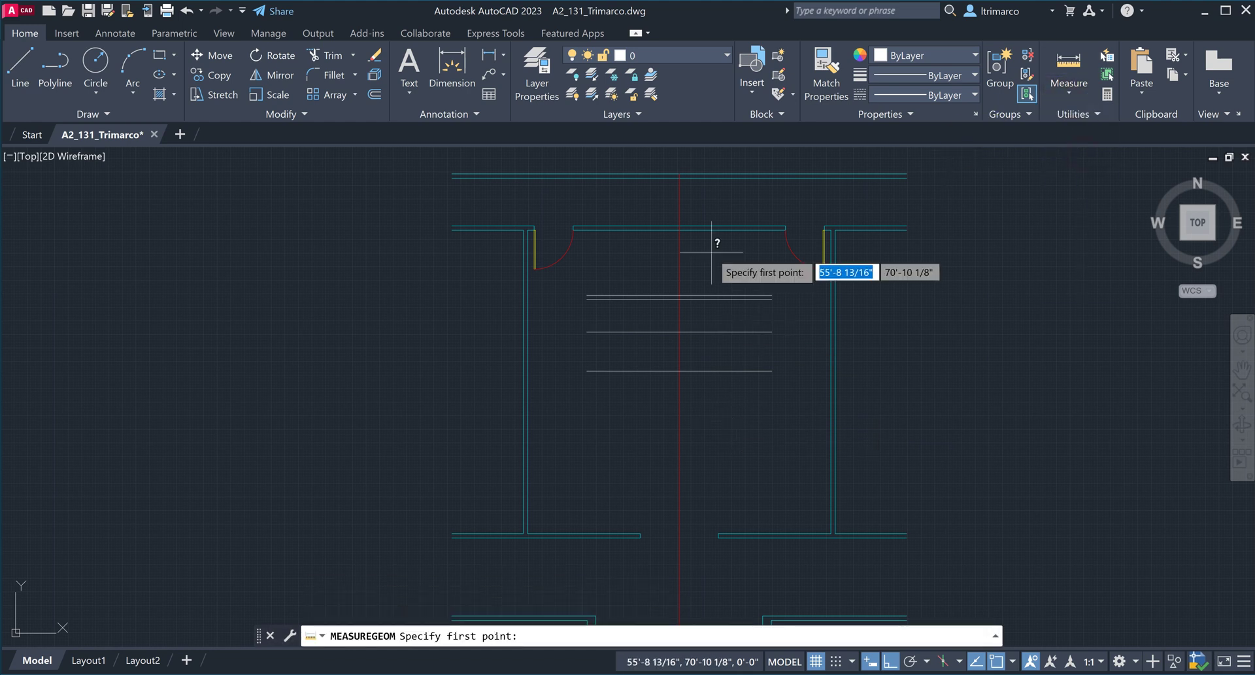
left_click(680, 229)
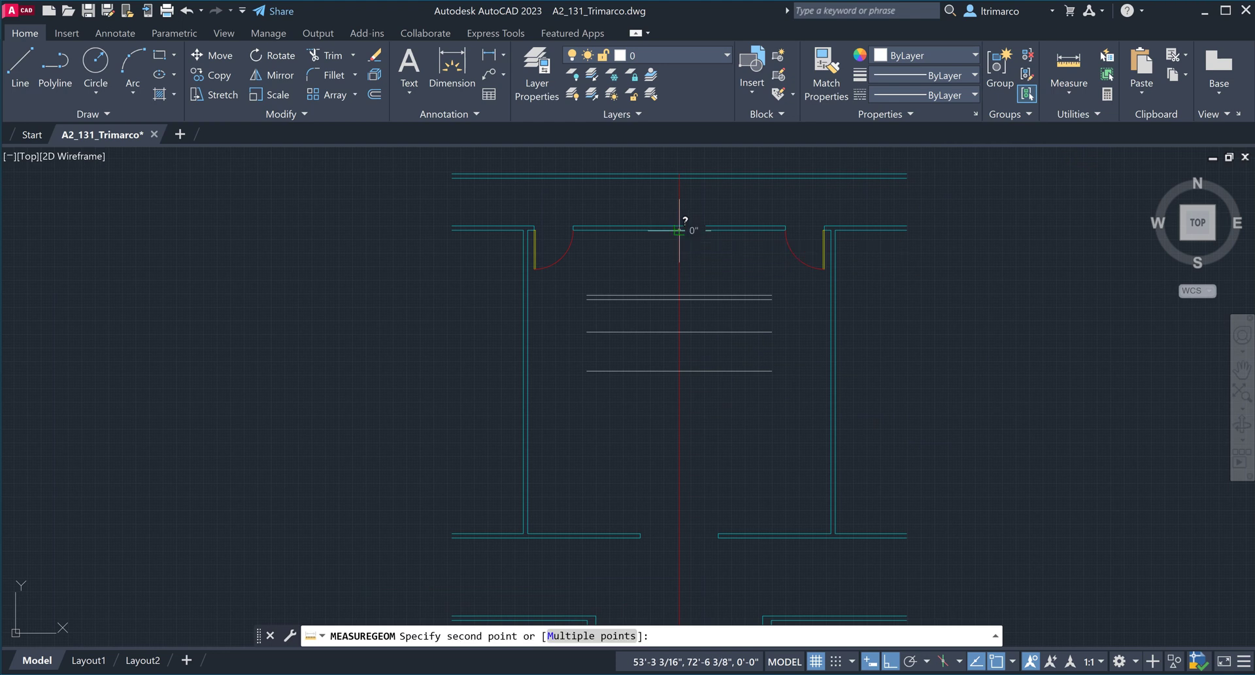
left_click(680, 297)
key("Return")
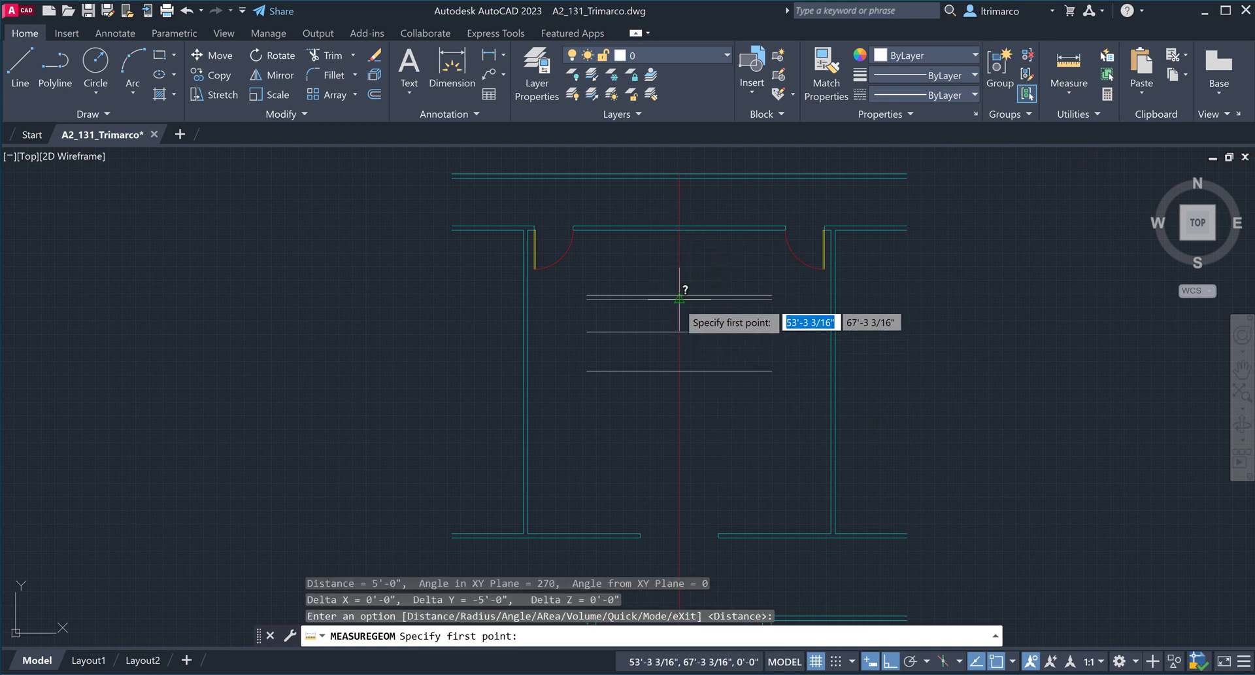
left_click(679, 298)
left_click(681, 332)
key("Return")
left_click(681, 332)
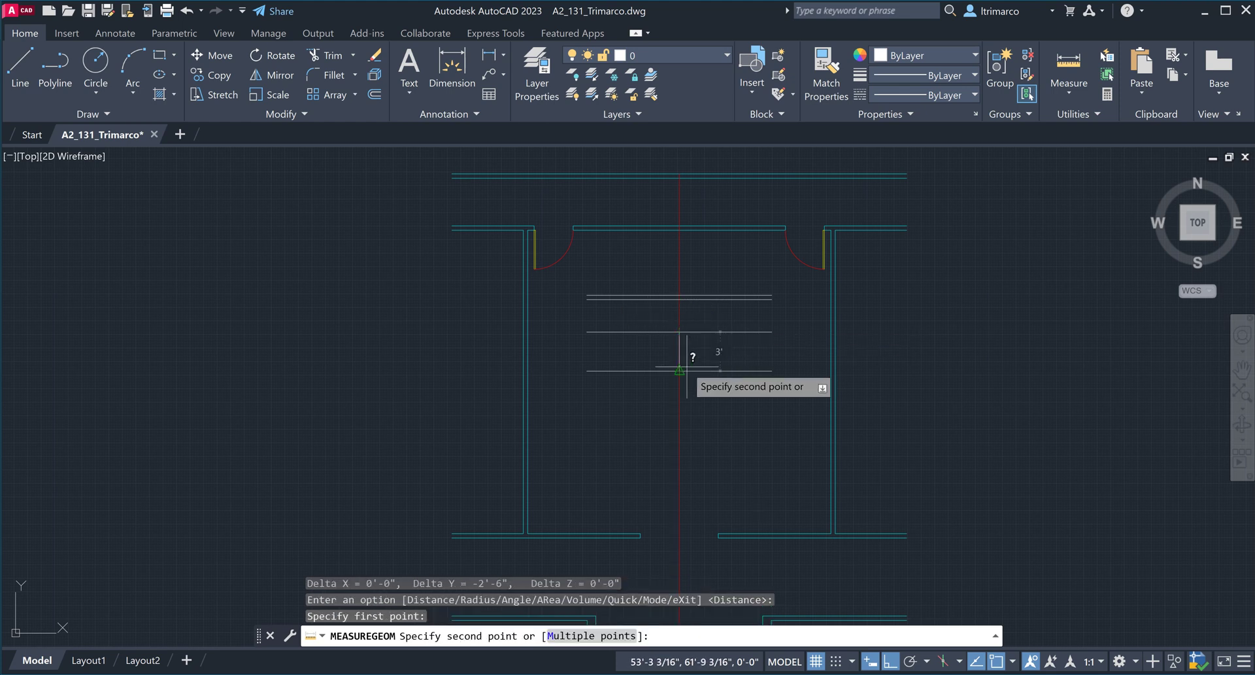
key("Escape")
key("Escape")
key("Escape")
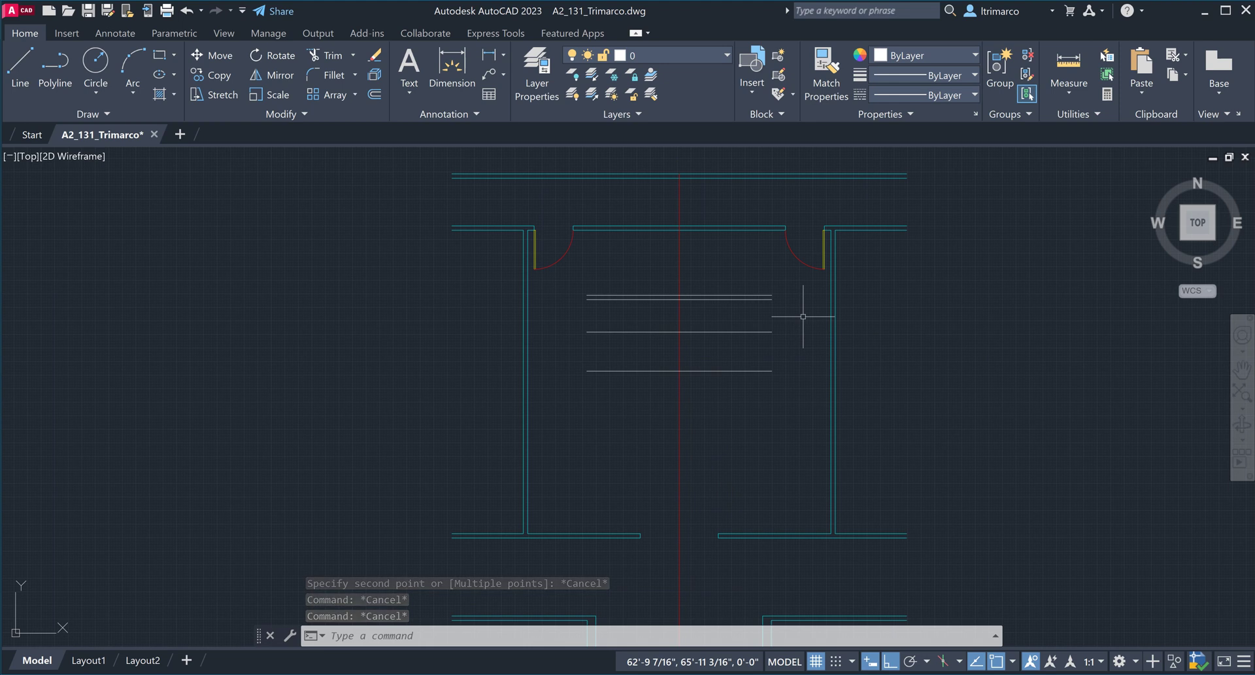
Select the four 14'-3" lines, open their Properties palette with PRO, and float it
left_click(776, 421)
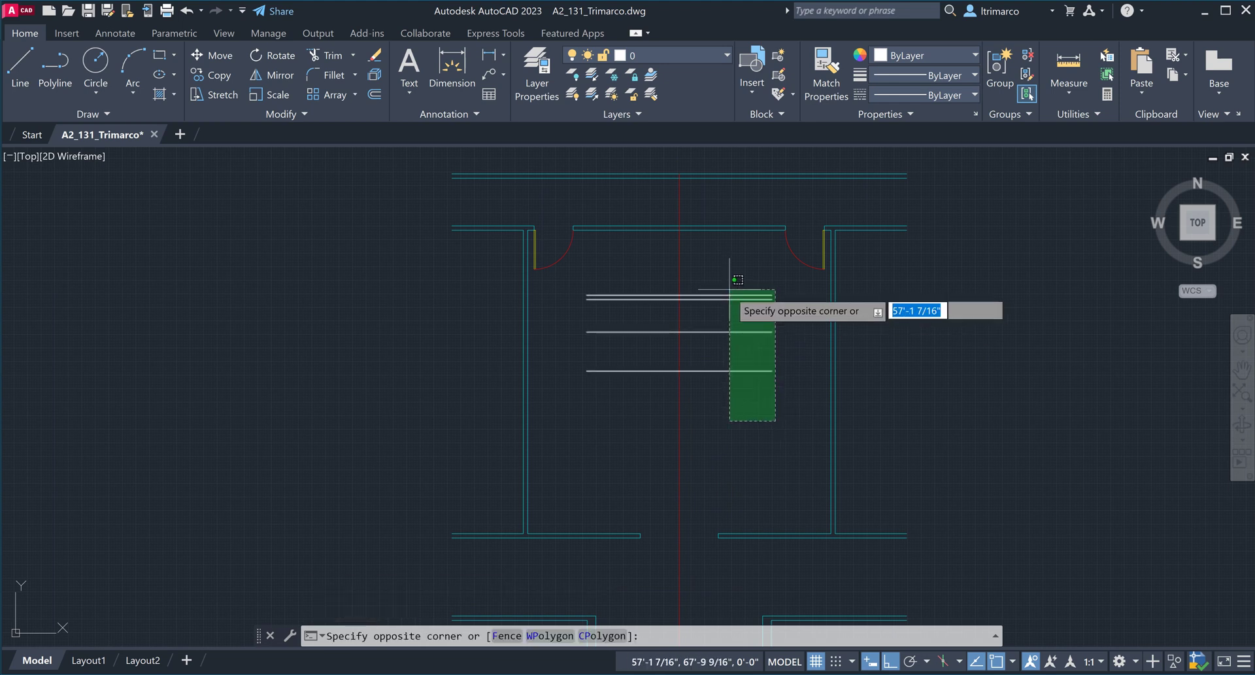
left_click(730, 289)
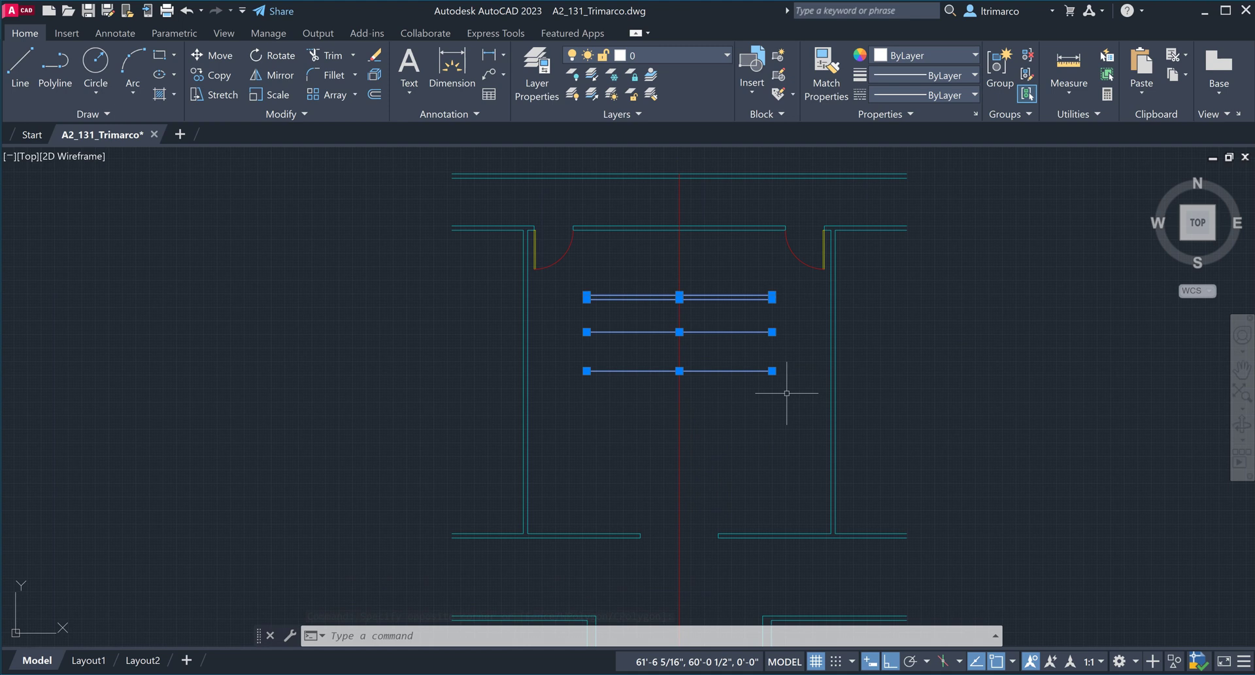
type("PROPERTIES")
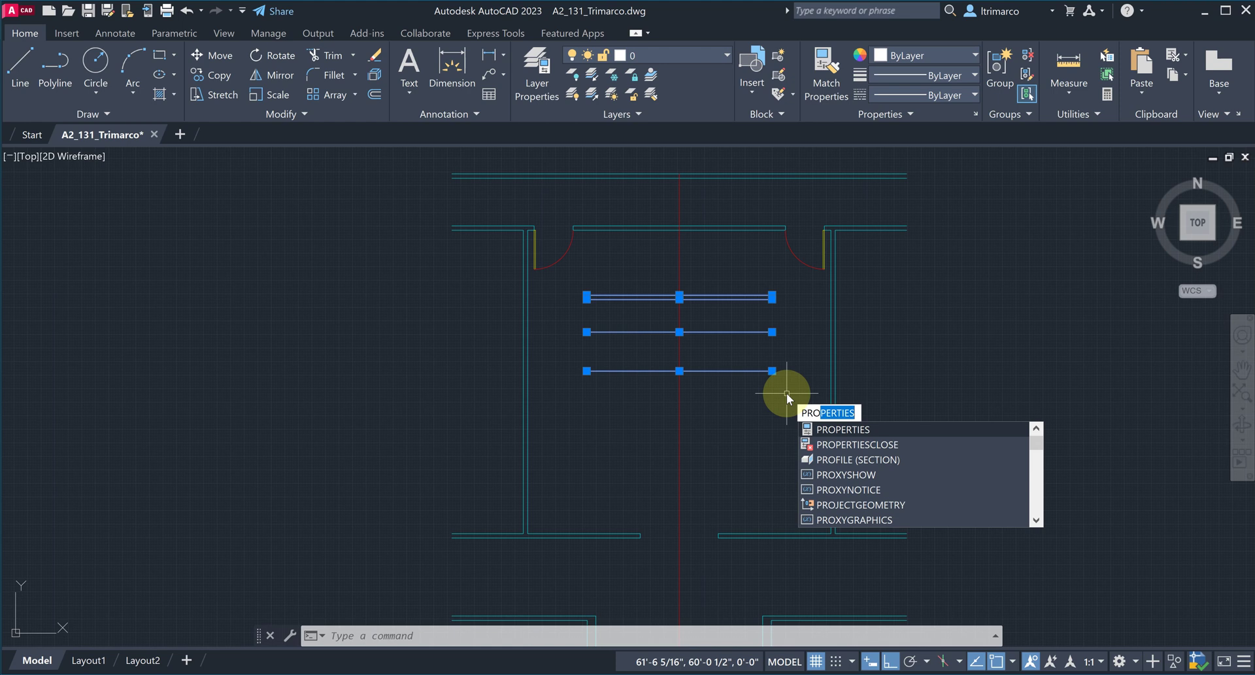
key("Return")
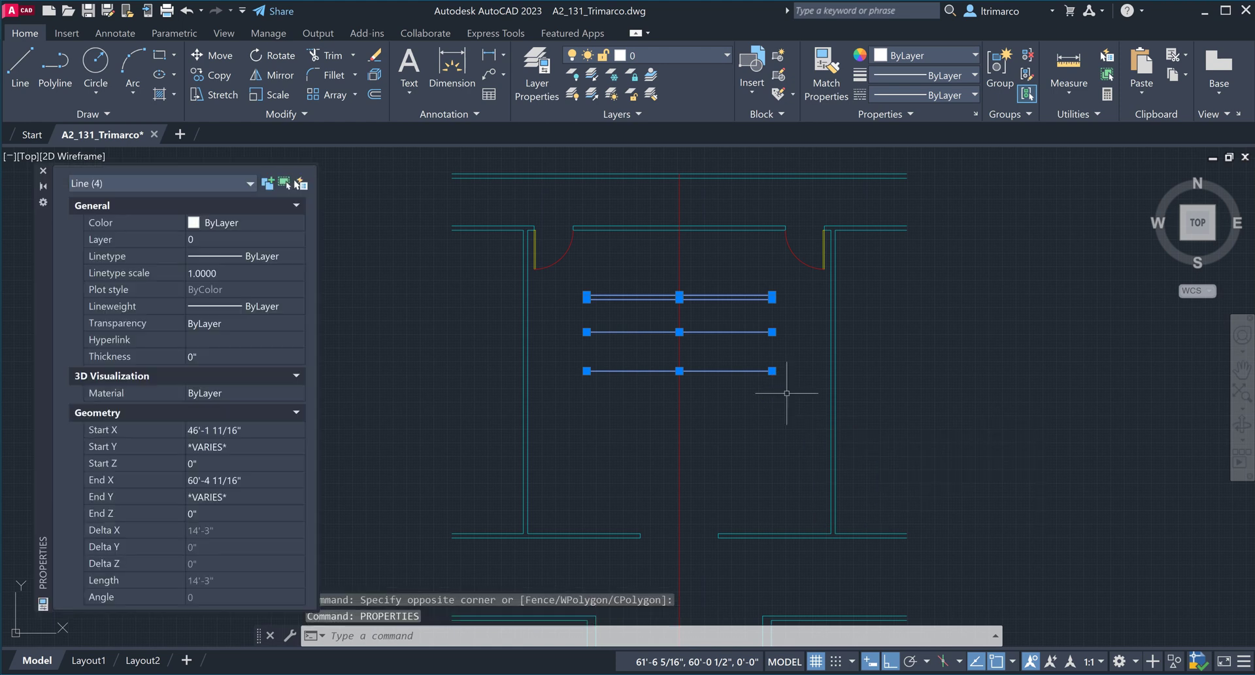
left_click_drag(46, 350, 120, 337)
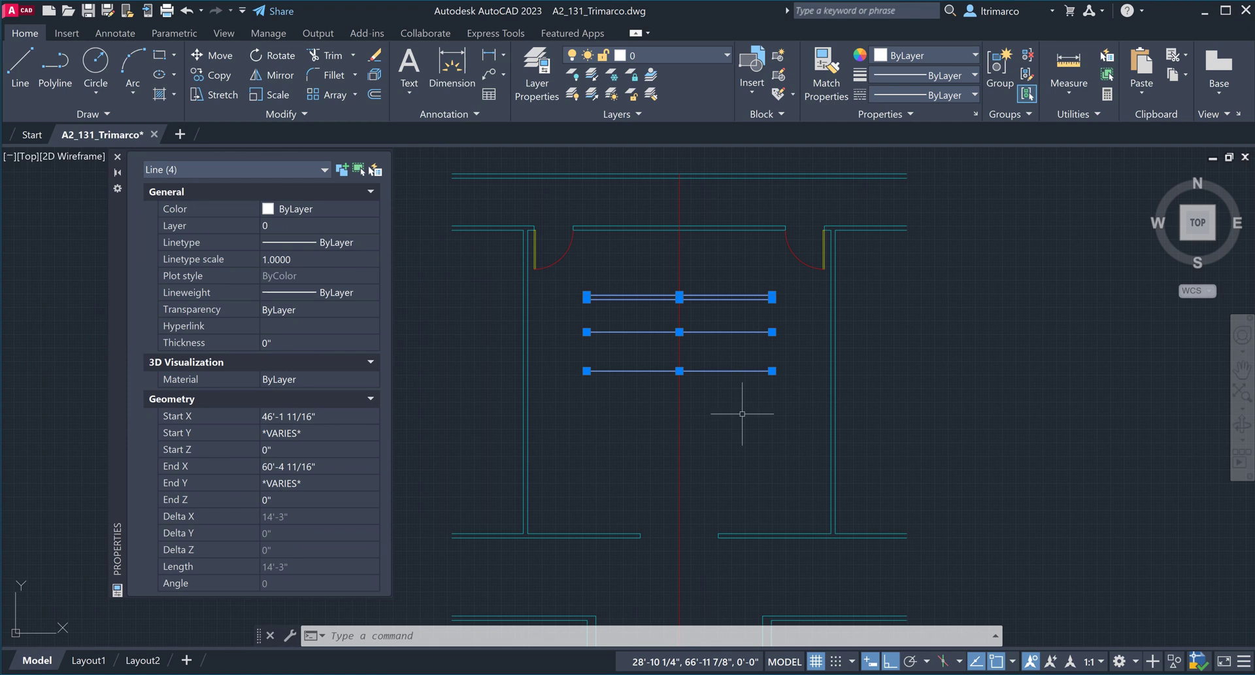
left_click(757, 398)
left_click(702, 262)
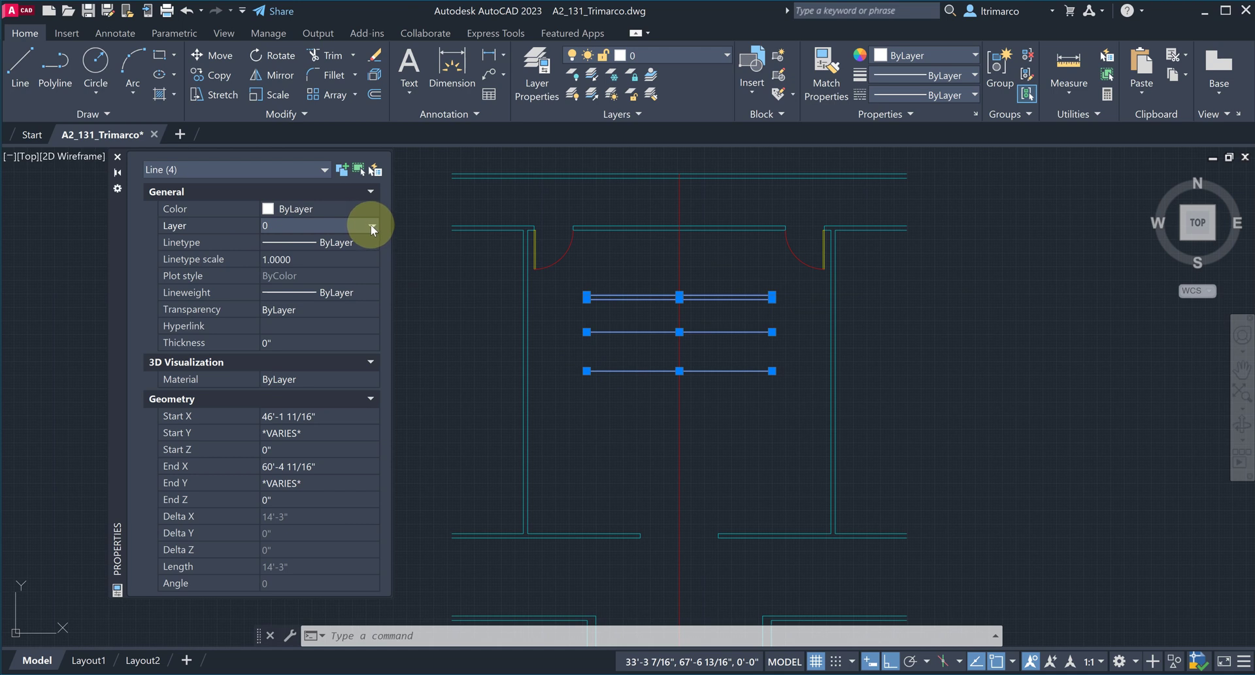
Put the four 14'-3" horizontal lines in the top room on layer A-FLOR-CASE so they turn green
left_click(437, 249)
key("Escape")
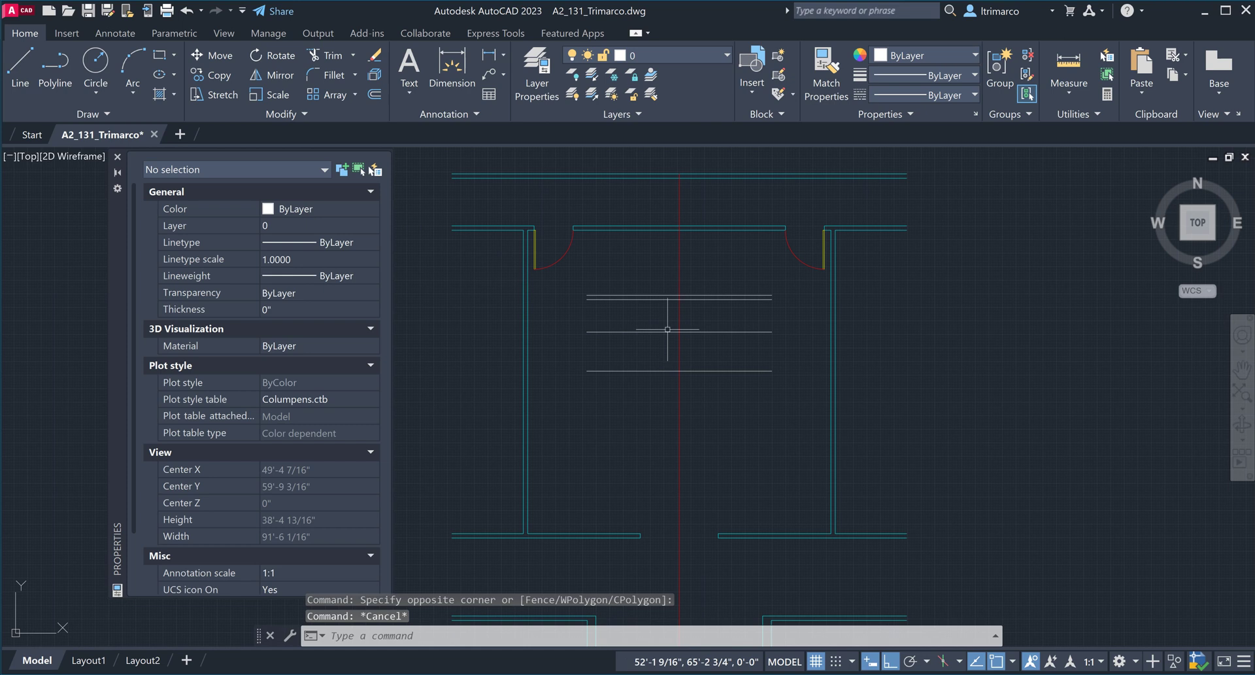
left_click(670, 323)
left_click(633, 288)
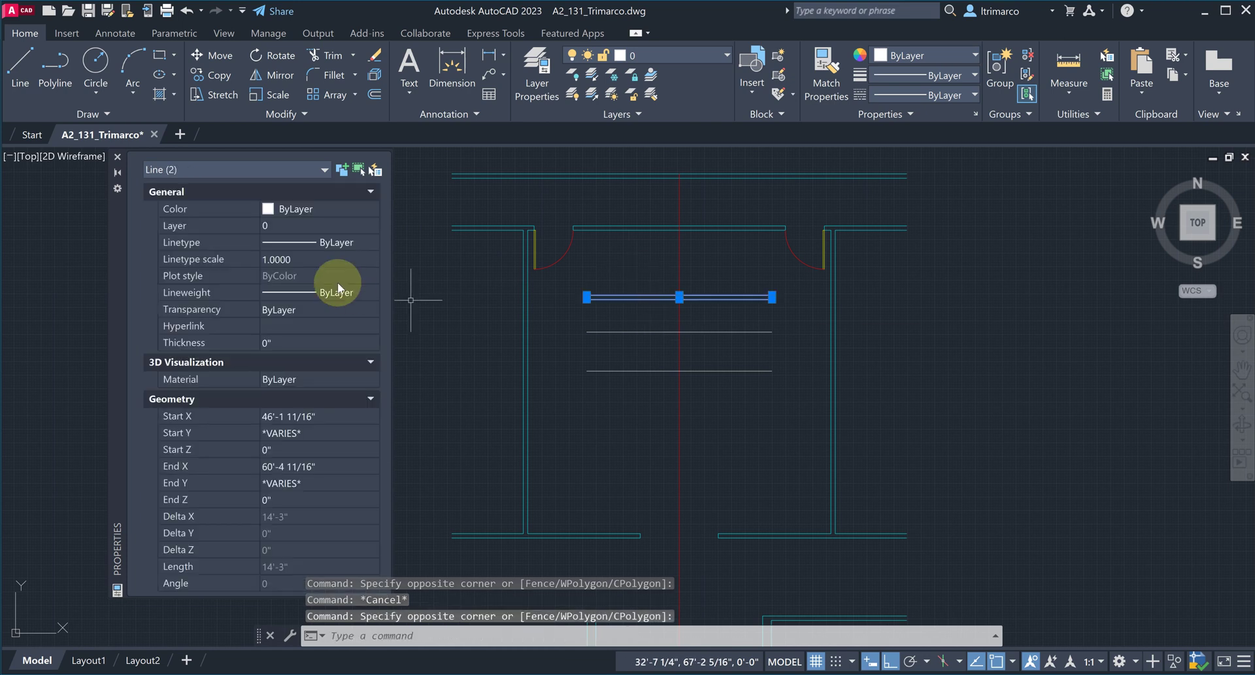
key("Escape")
left_click(657, 418)
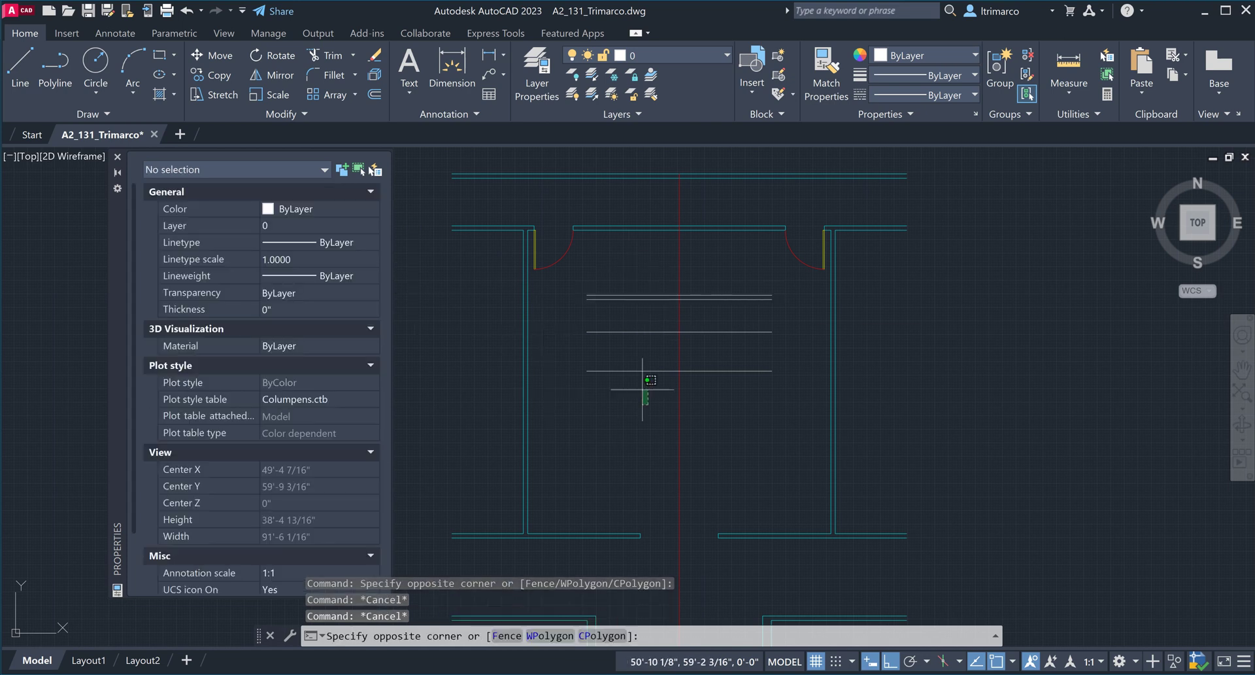
left_click(616, 279)
left_click(335, 231)
left_click(370, 225)
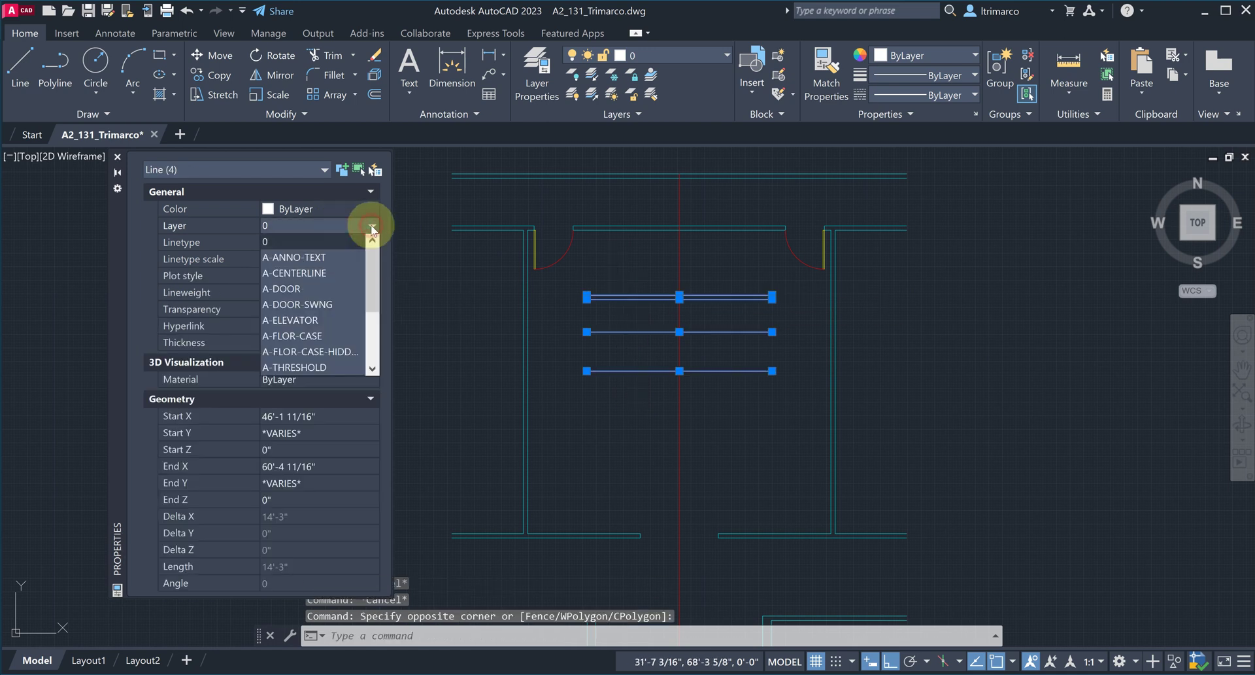
left_click(327, 335)
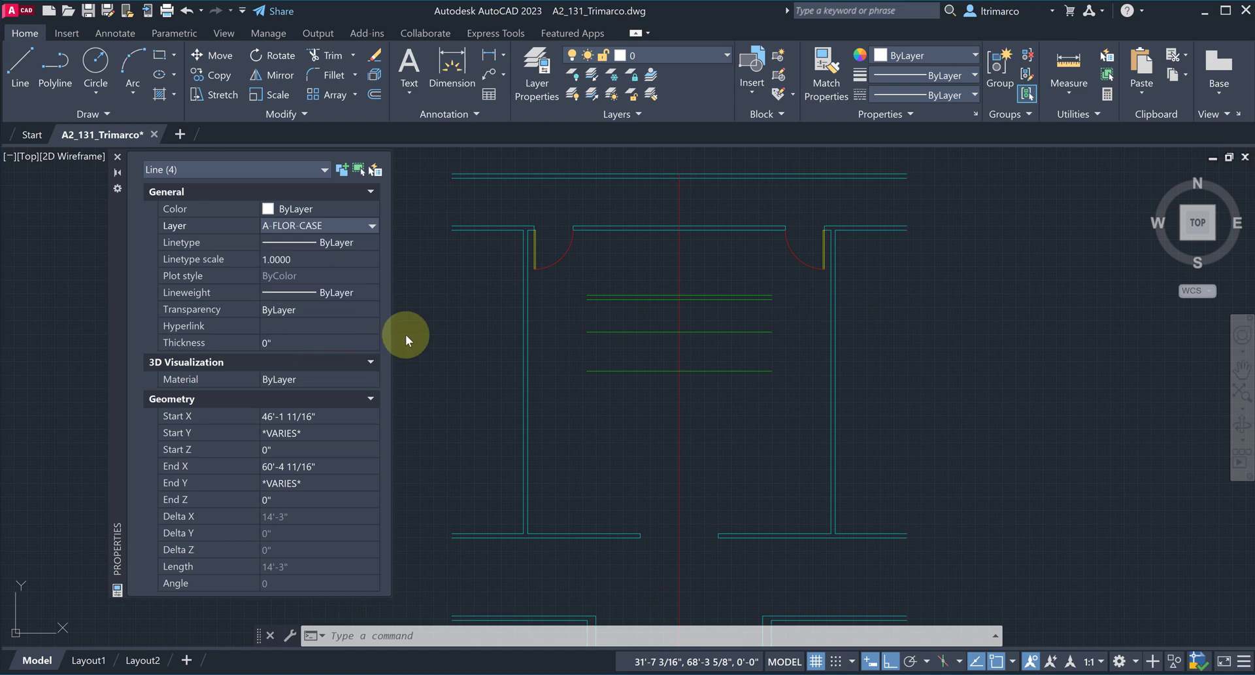
key("Escape")
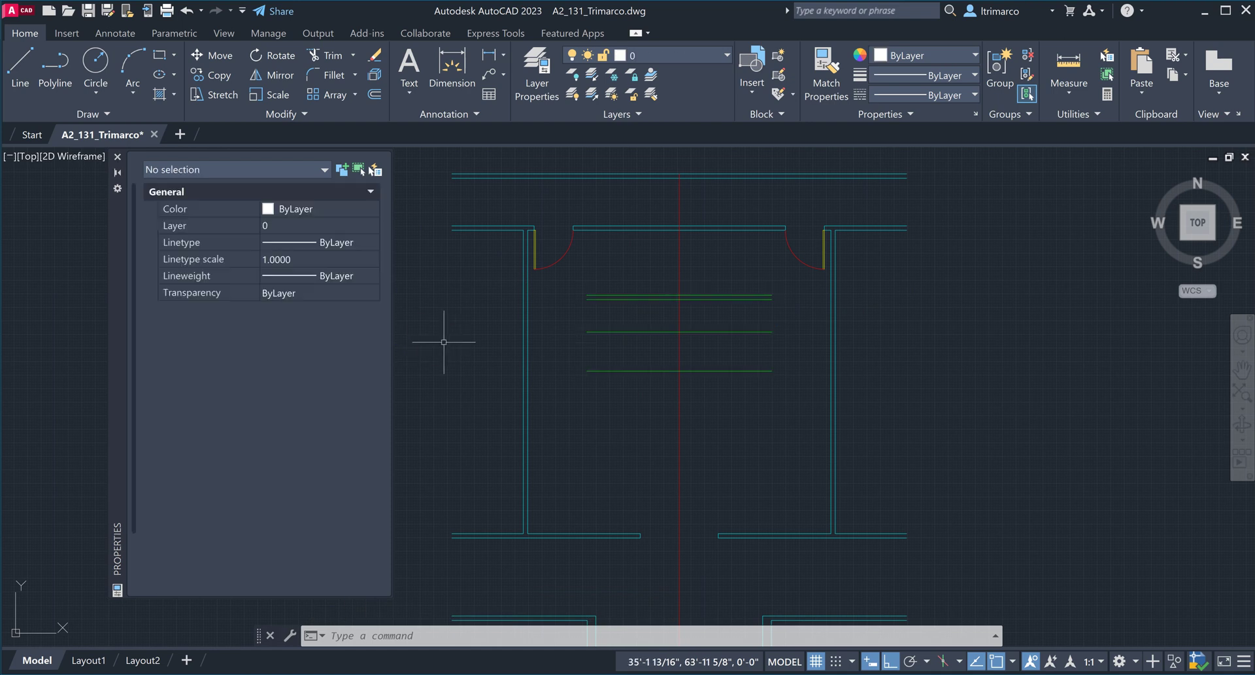
Draw a three-point arc from the middle green line's left end, through the top line's midpoint, to its right end
left_click(133, 90)
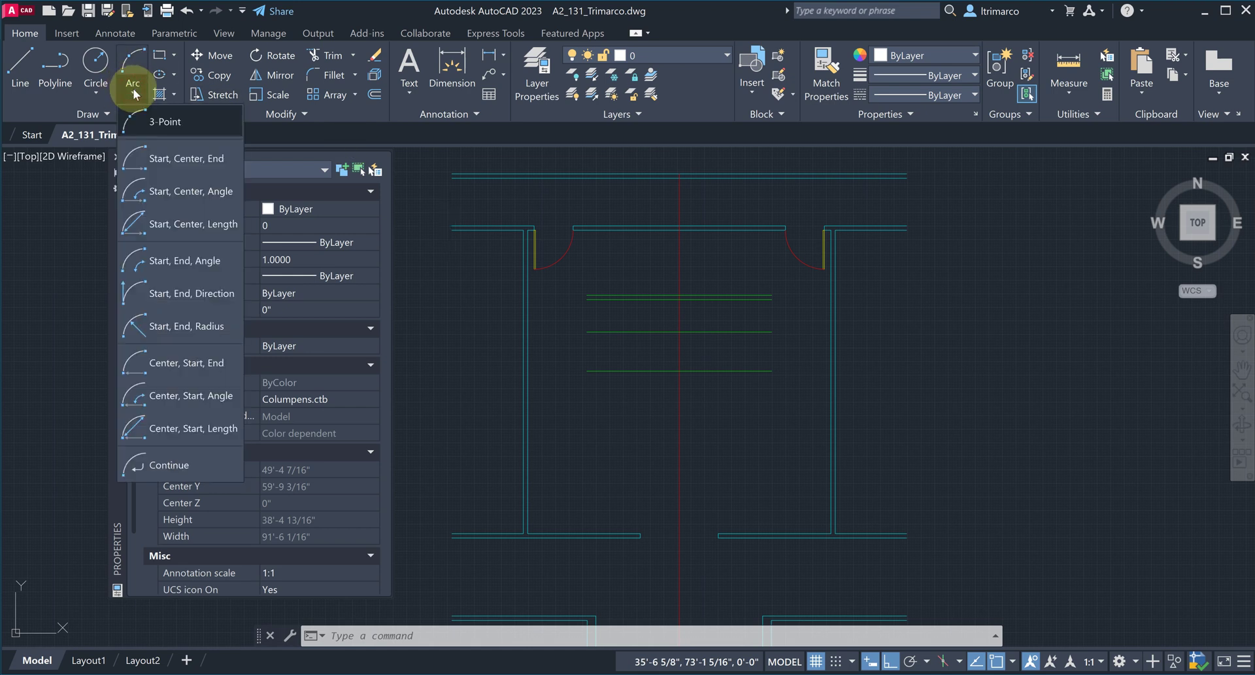
left_click(160, 122)
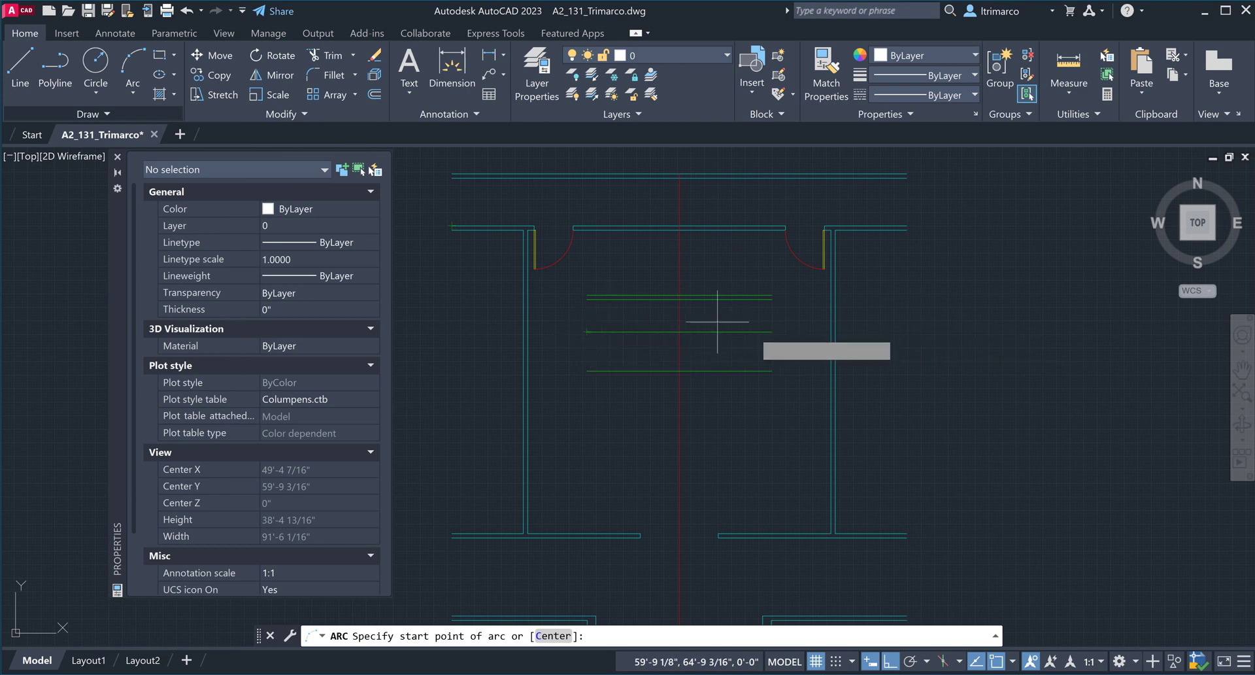
left_click(587, 332)
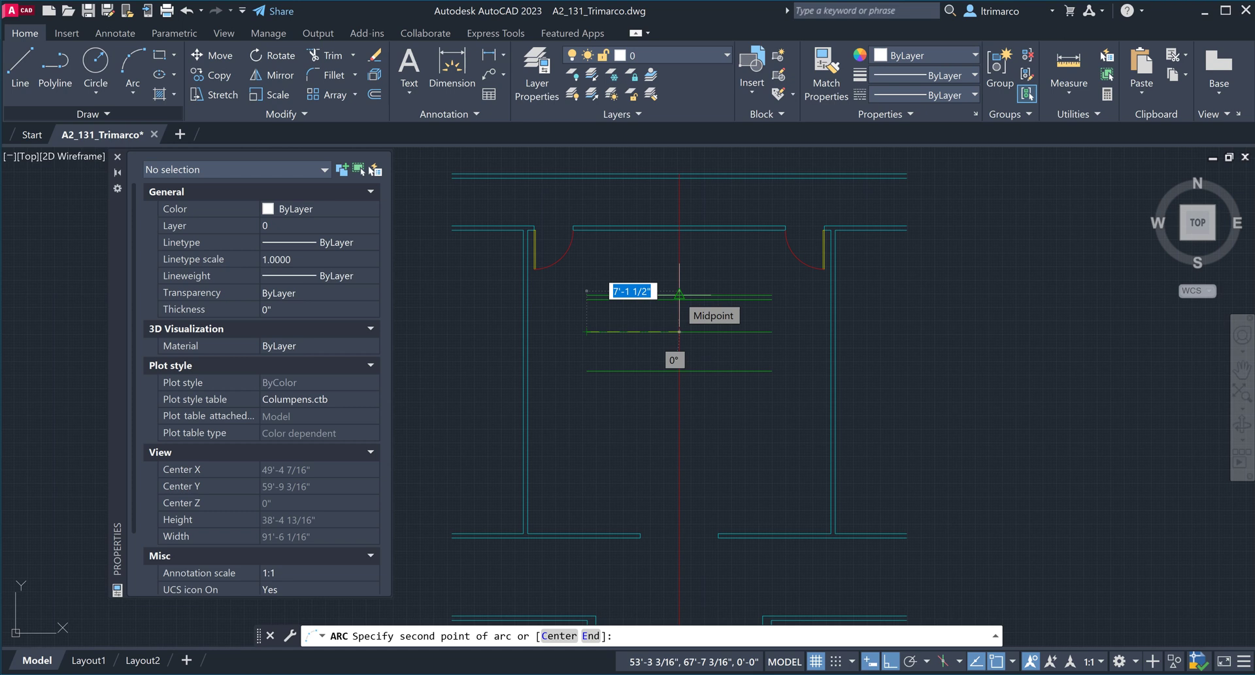
left_click(679, 295)
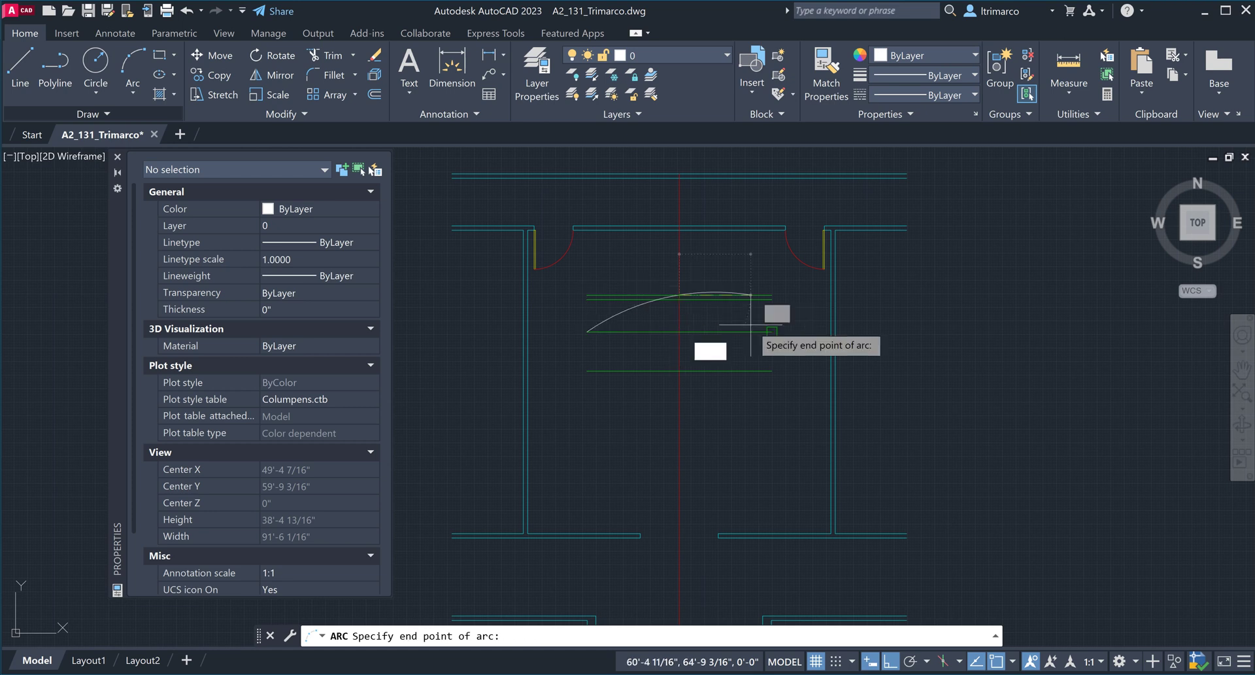
left_click(772, 332)
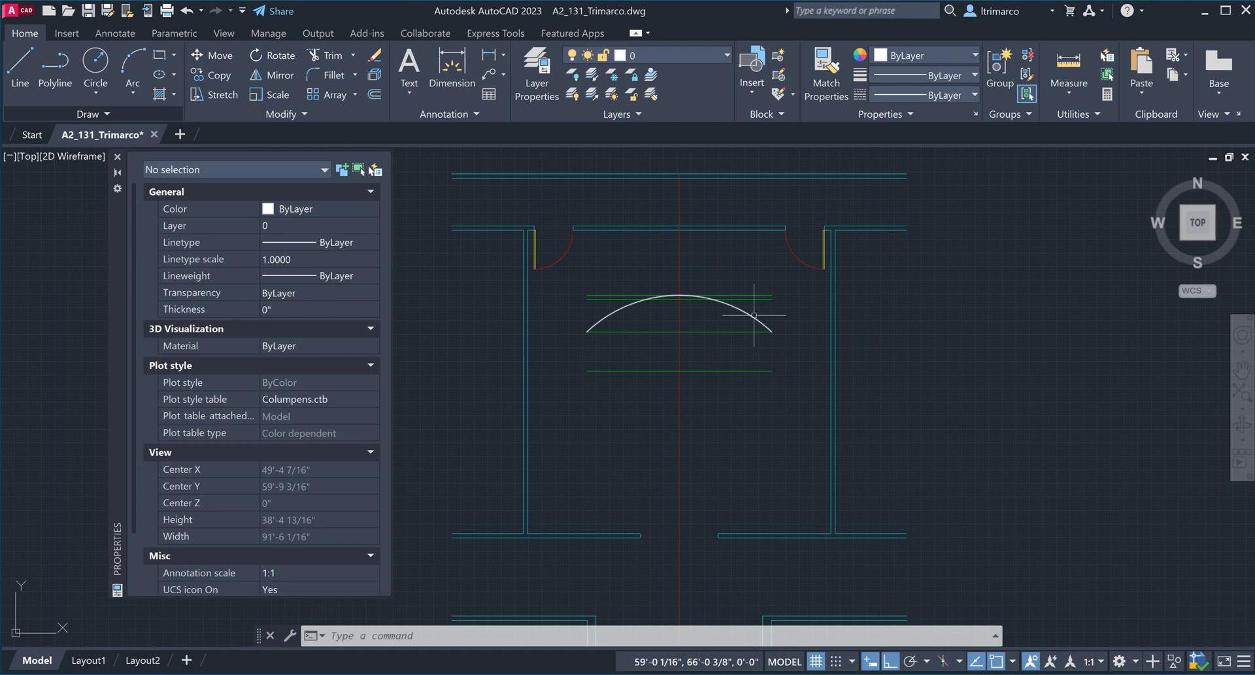
Move the new arc onto layer A-WALL-FULL-NEW so it turns cyan
left_click(725, 54)
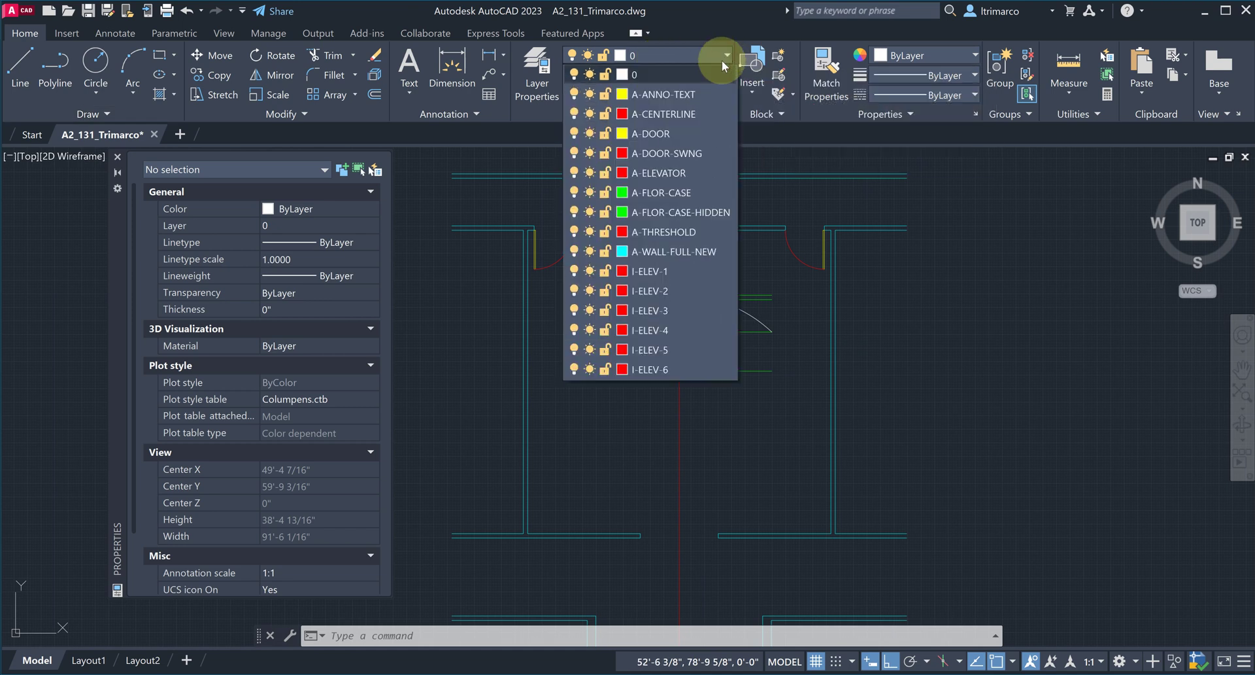
left_click(683, 192)
key("Escape")
key("Escape")
key("Escape")
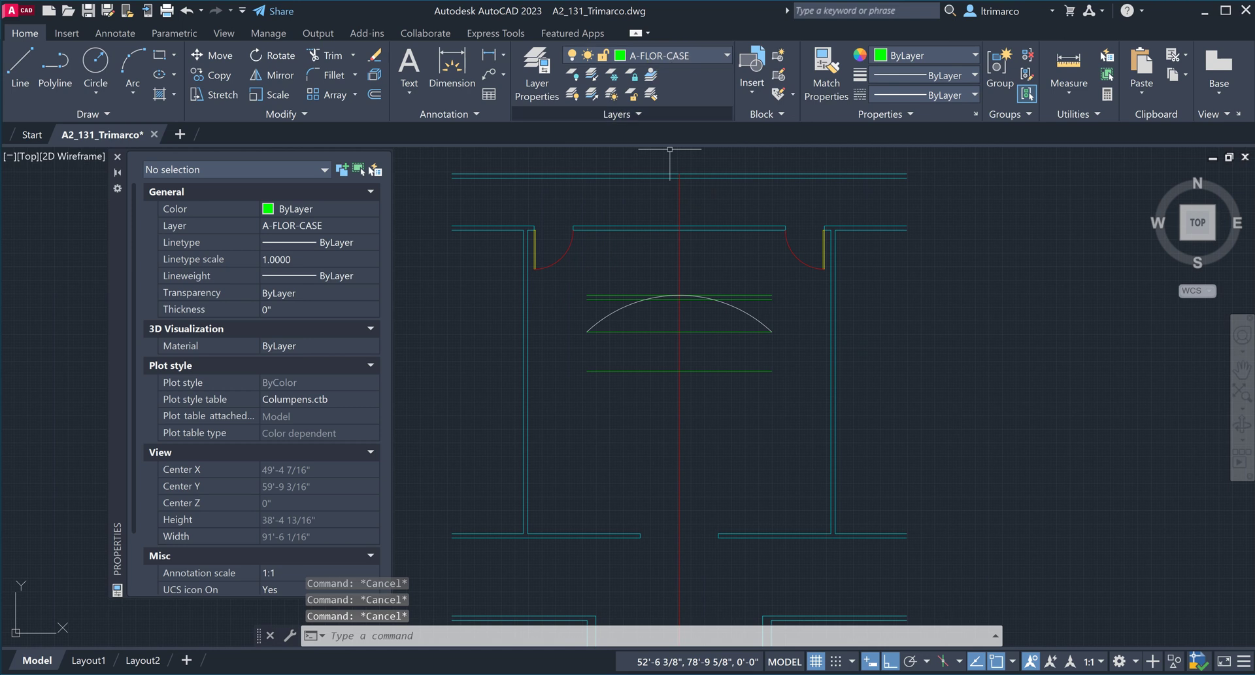
left_click(748, 314)
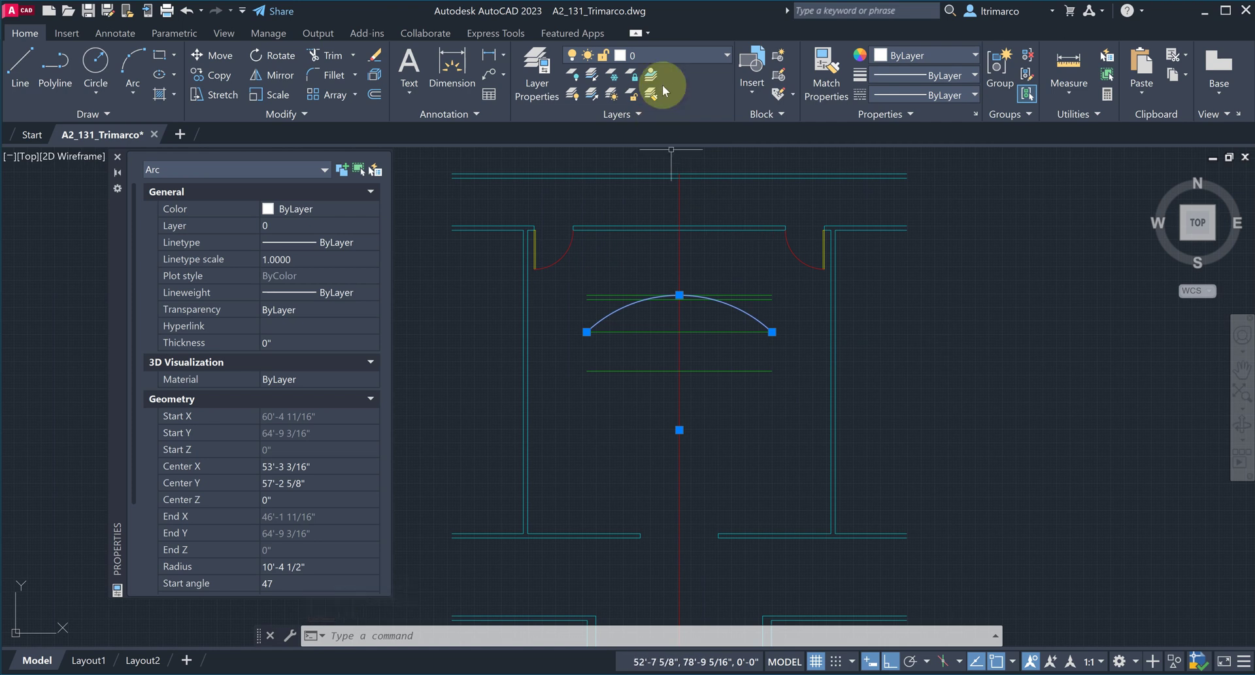
left_click(677, 57)
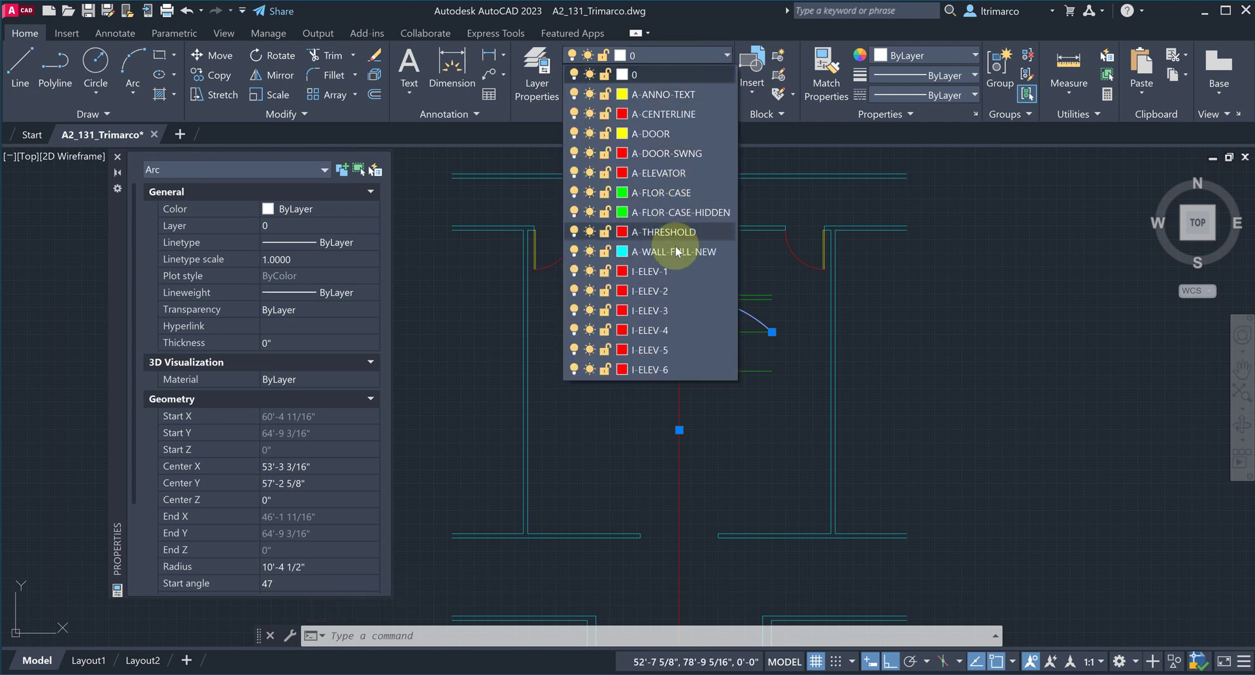
left_click(677, 252)
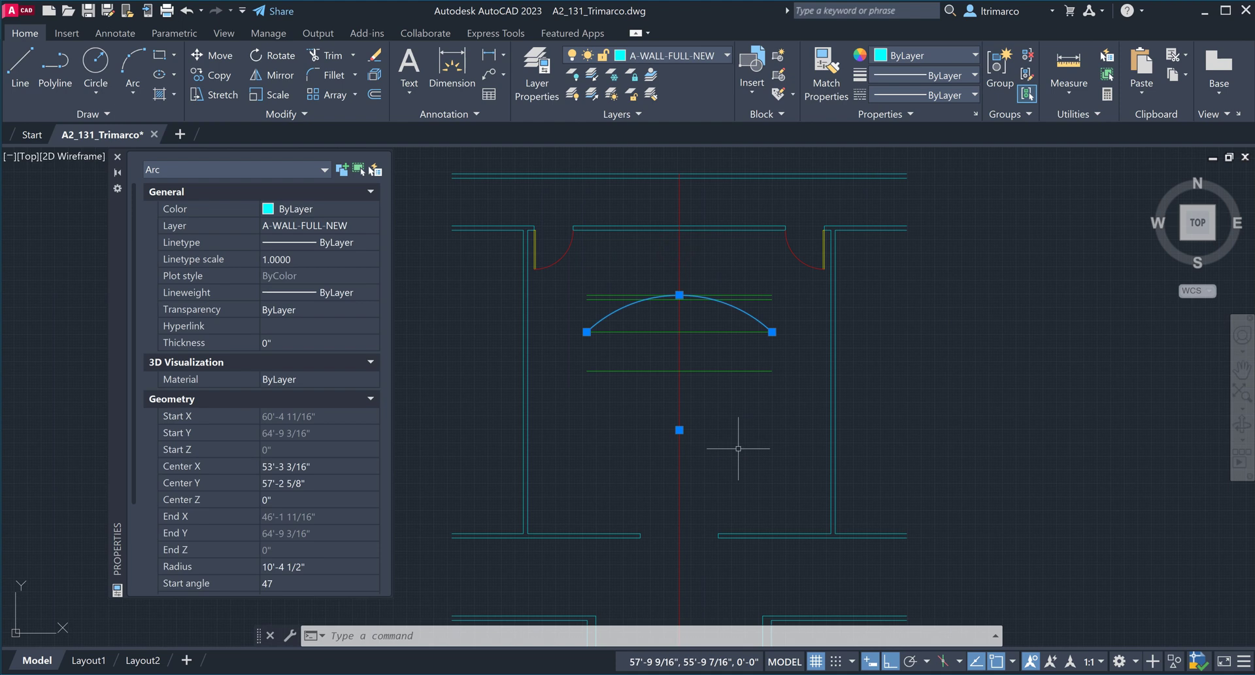
key("Escape")
key("Escape")
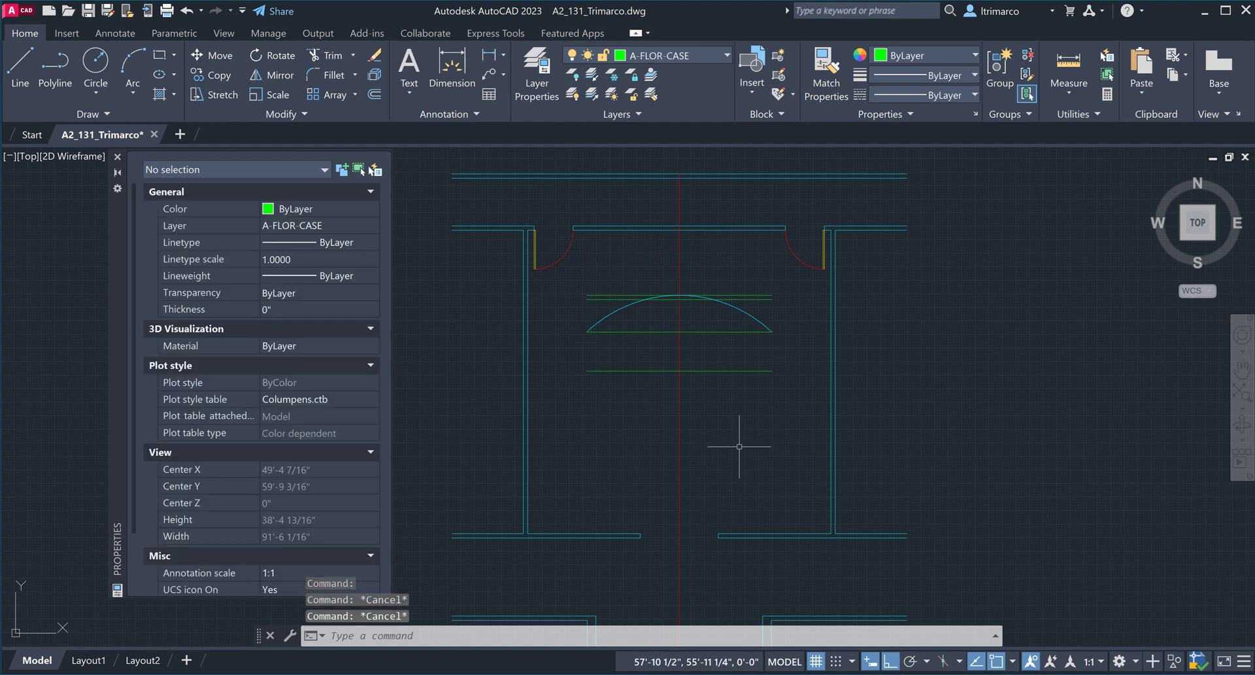
Make A-WALL-FULL-NEW the current layer
left_click(764, 325)
key("Escape")
key("Escape")
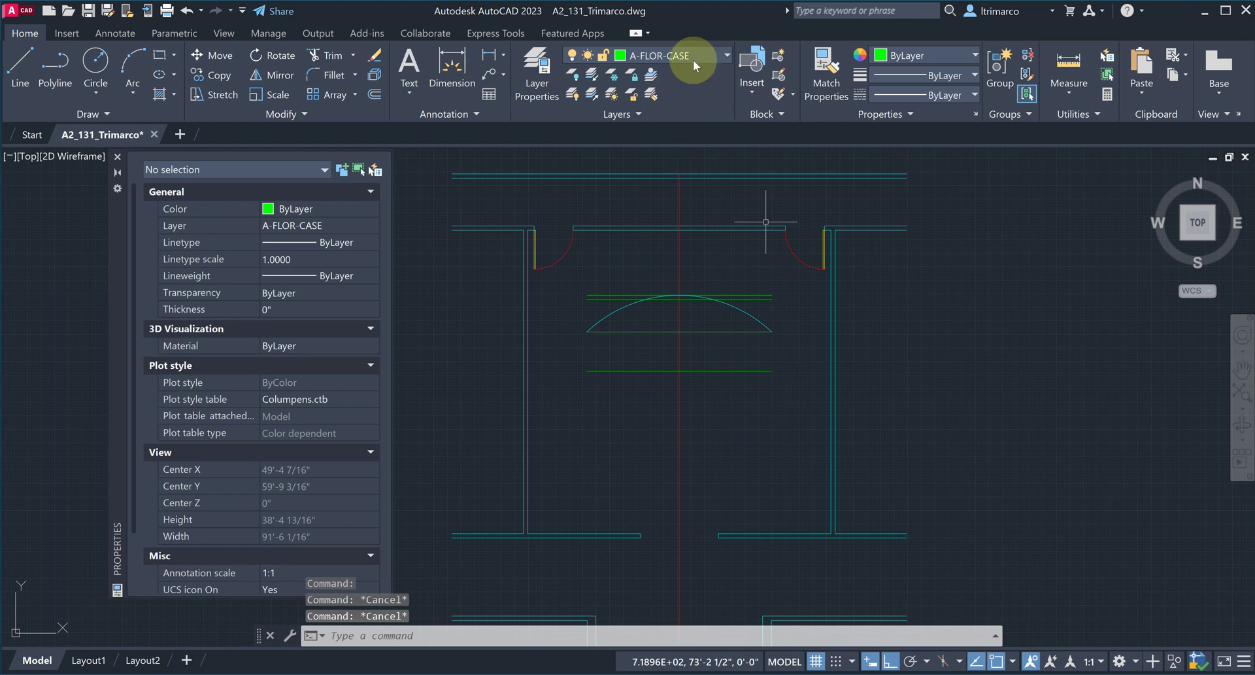
left_click(705, 58)
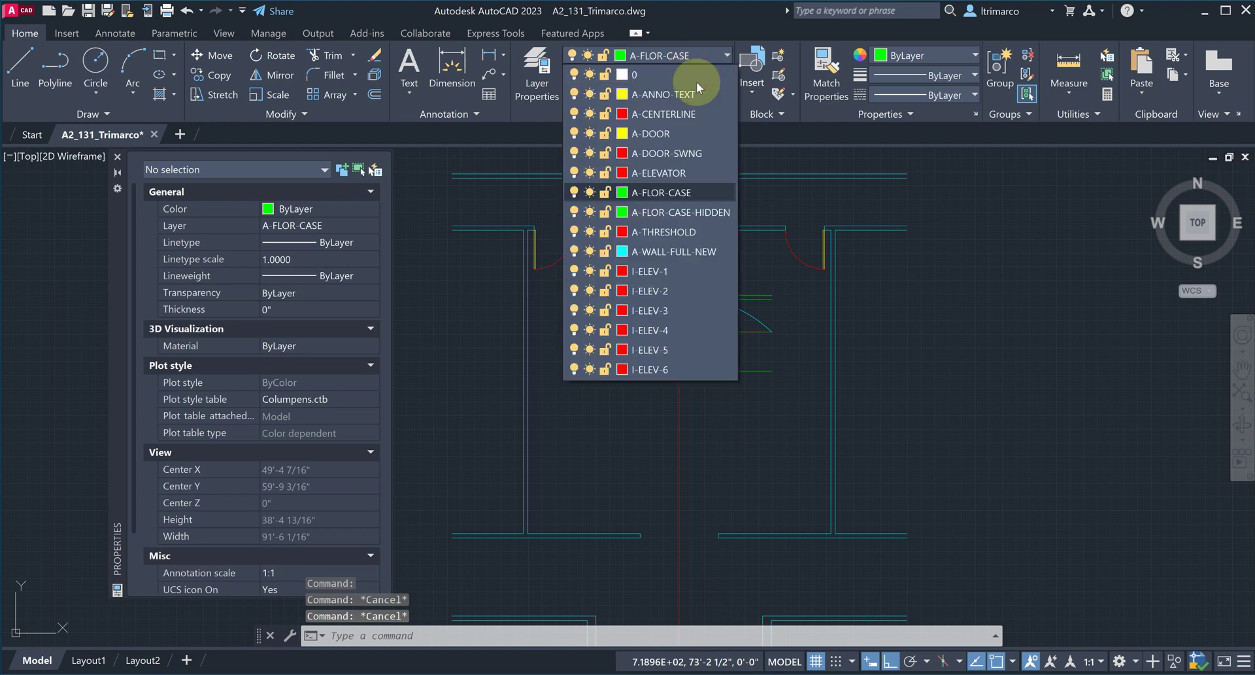
left_click(693, 252)
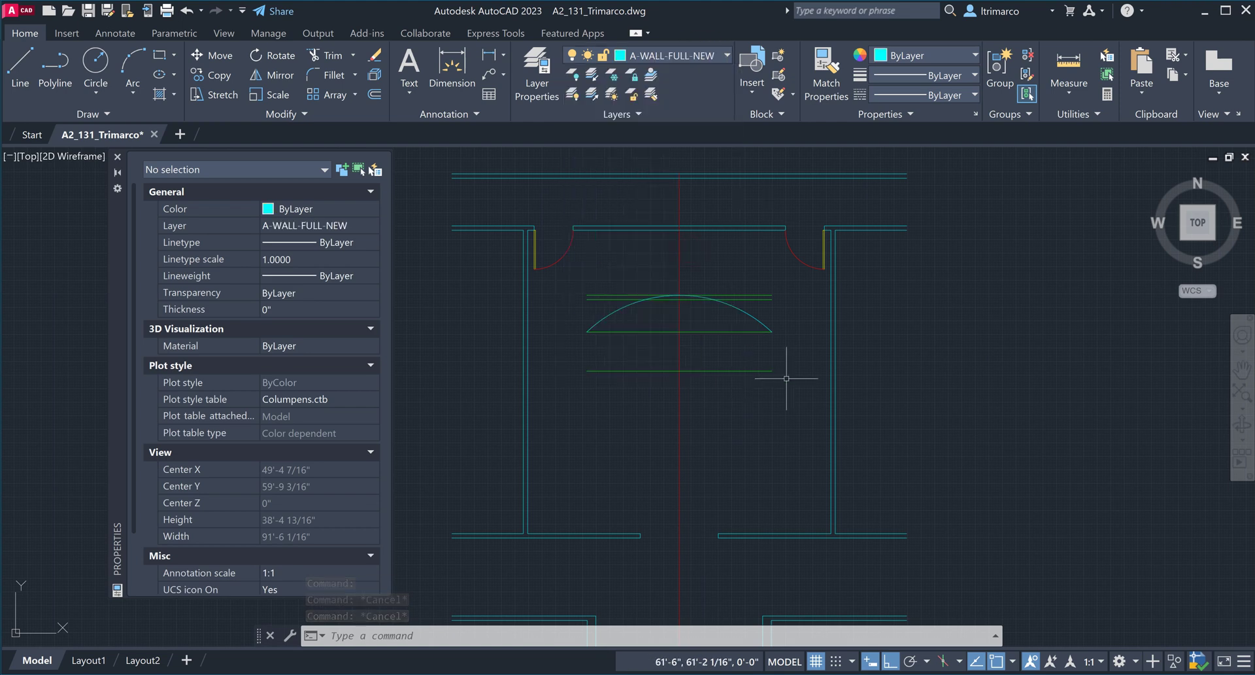
left_click(757, 324)
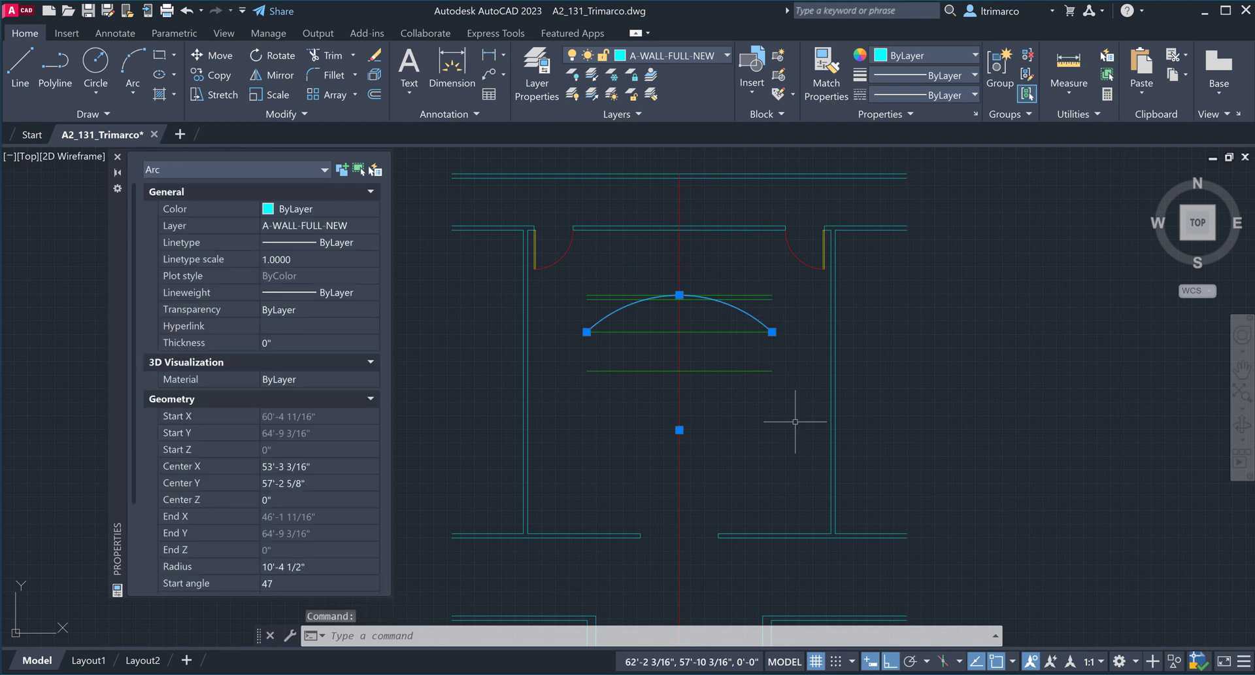
Offset the cyan arc 4" downward to form a curved double-line wall
left_click(375, 94)
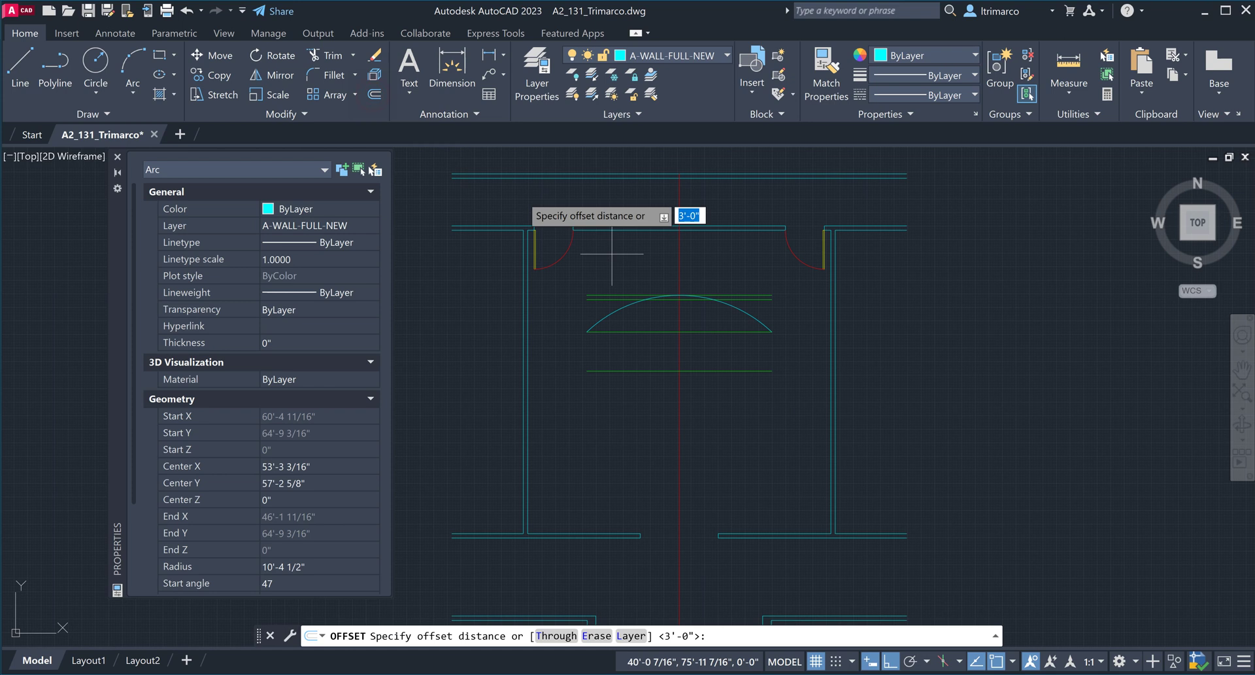
type("4")
key("Return")
left_click(618, 310)
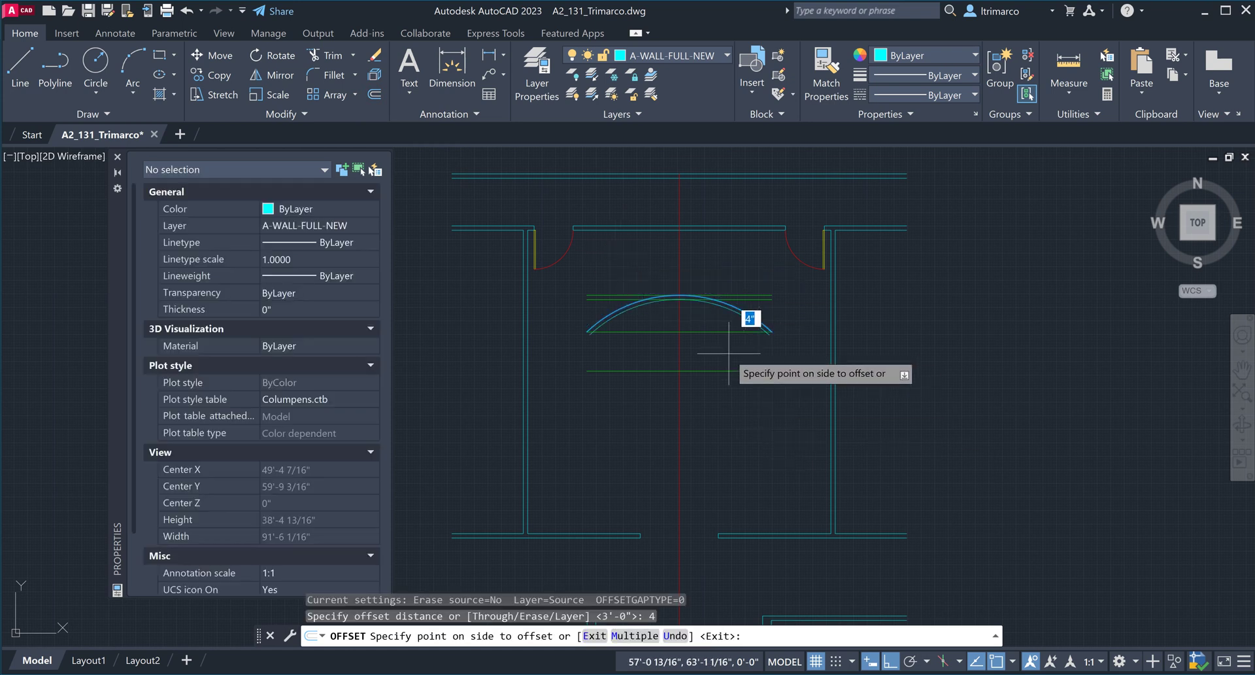
left_click(718, 441)
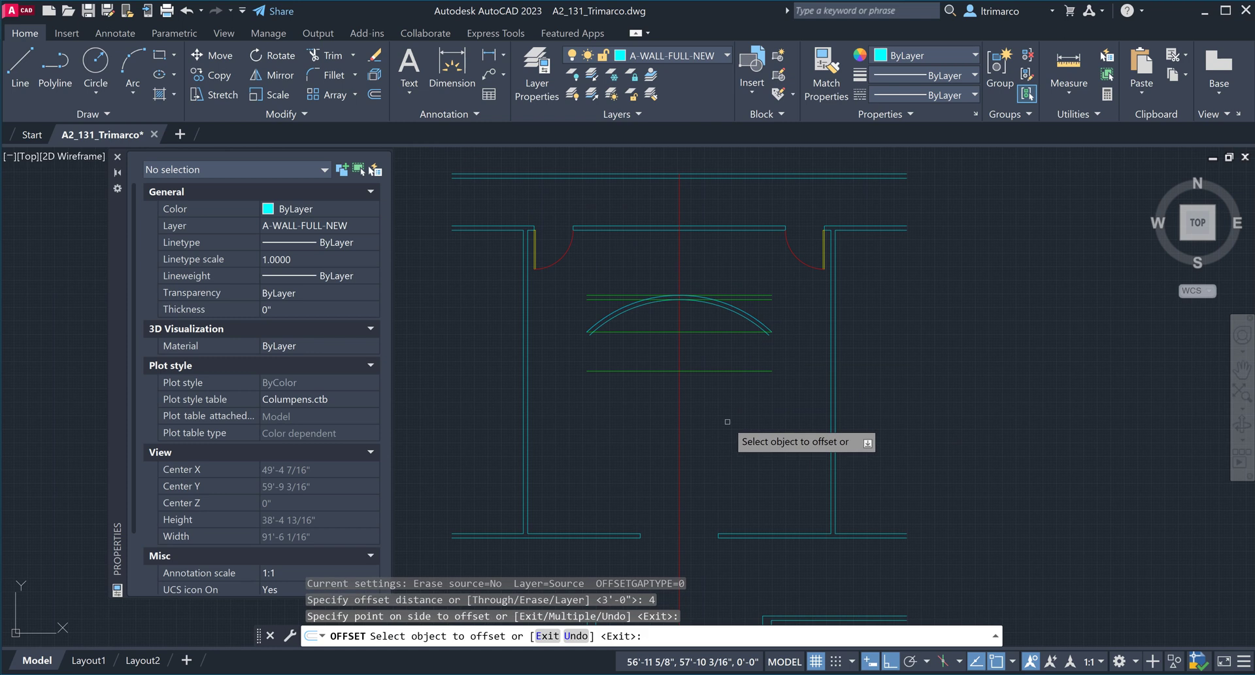
key("Escape")
scroll(722, 282, "up", 2)
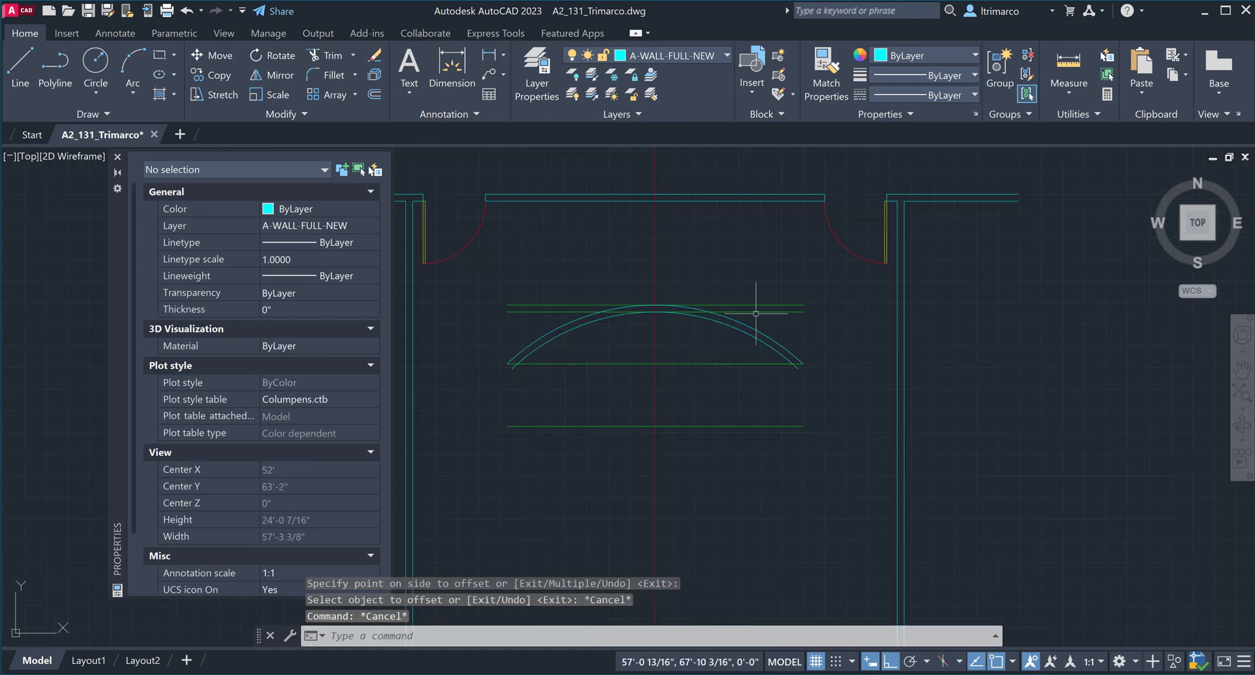
Erase the two uppermost green lines lying across the arc ends
left_click(817, 329)
left_click(802, 278)
scroll(813, 449, "down", 3)
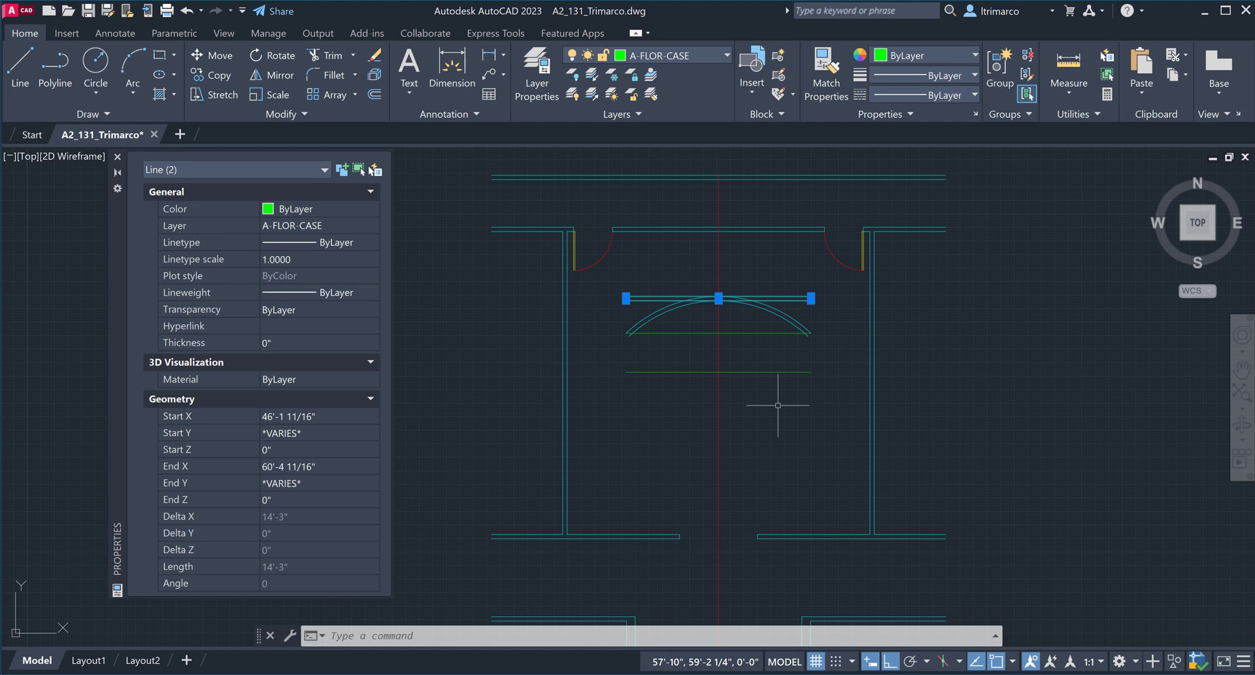
key("Delete")
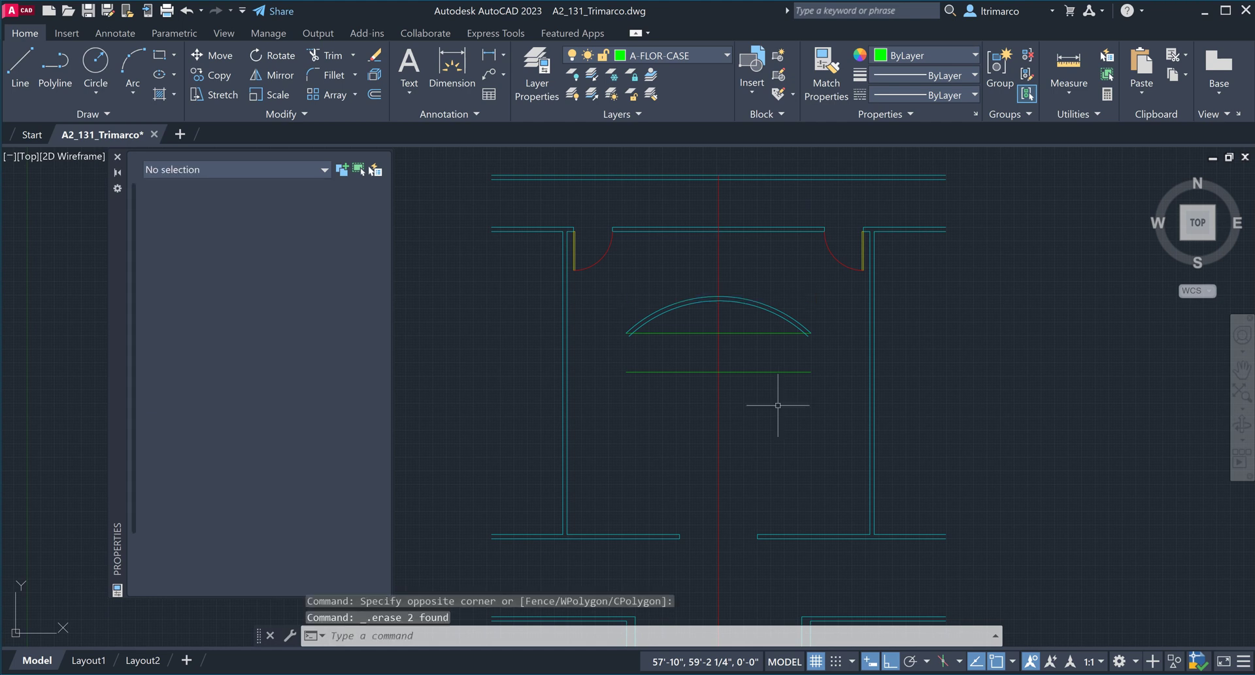
scroll(652, 309, "up", 2)
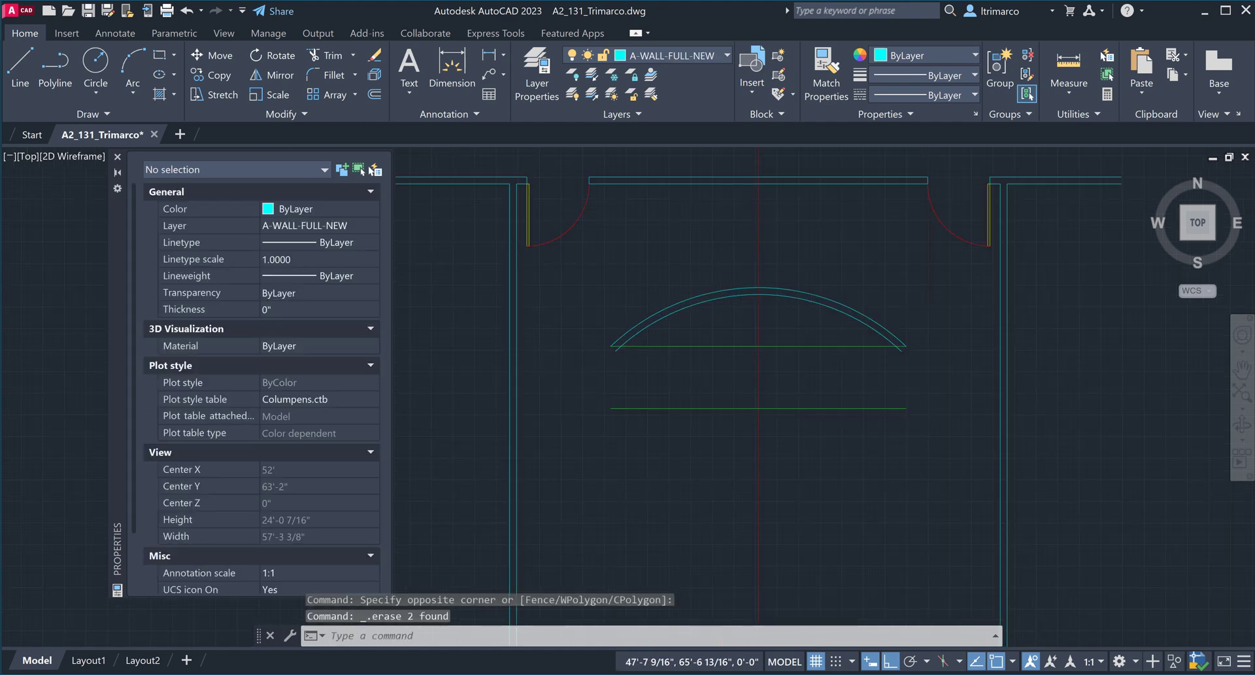
scroll(630, 365, "up", 1)
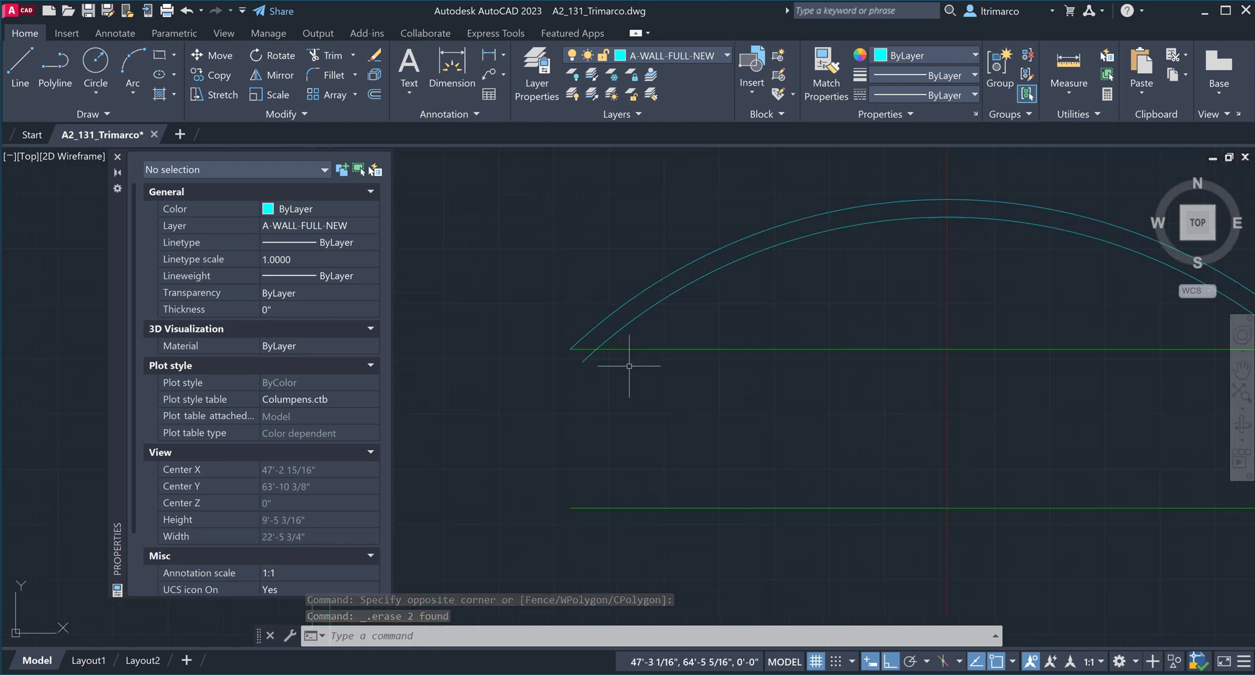
scroll(653, 376, "down", 1)
left_click(759, 382)
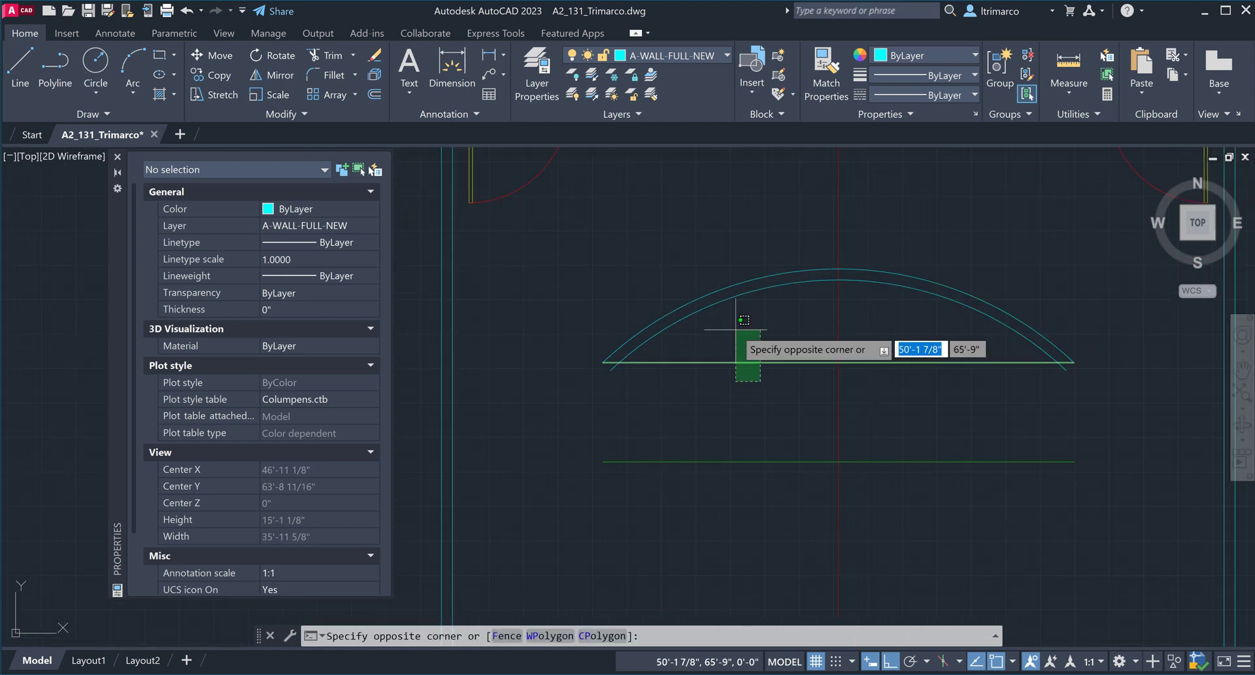
left_click(733, 335)
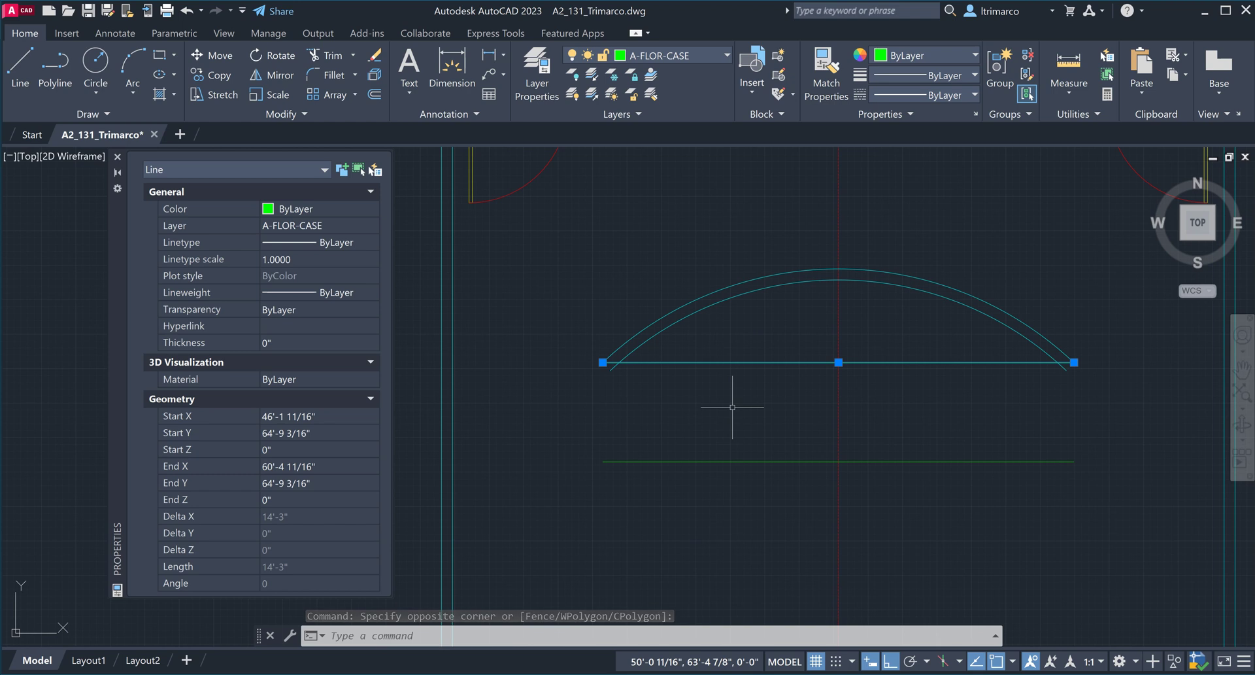
key("Escape")
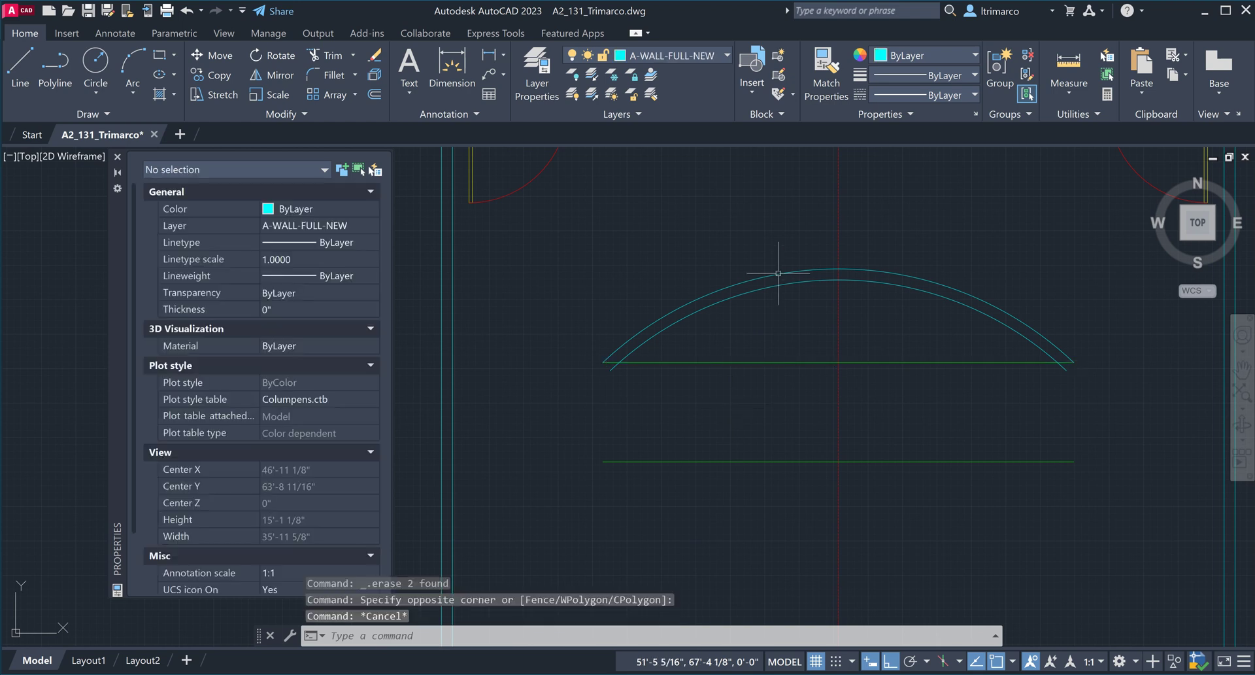
left_click(780, 308)
left_click(764, 252)
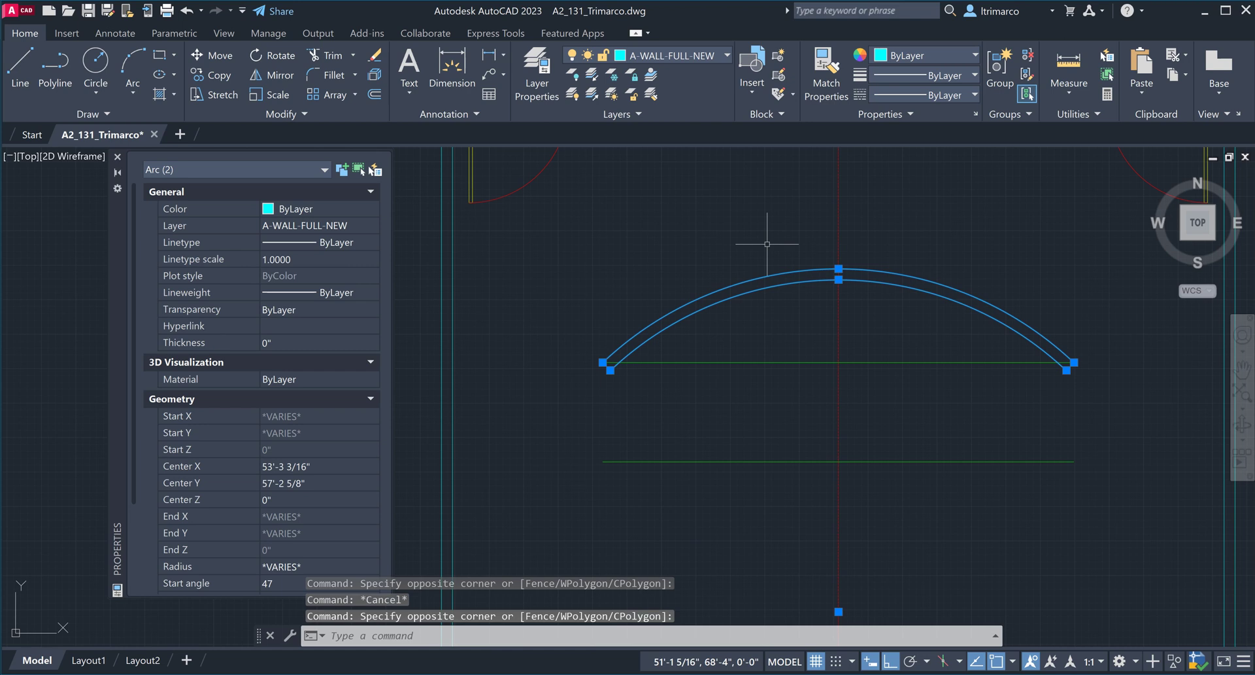
key("Escape")
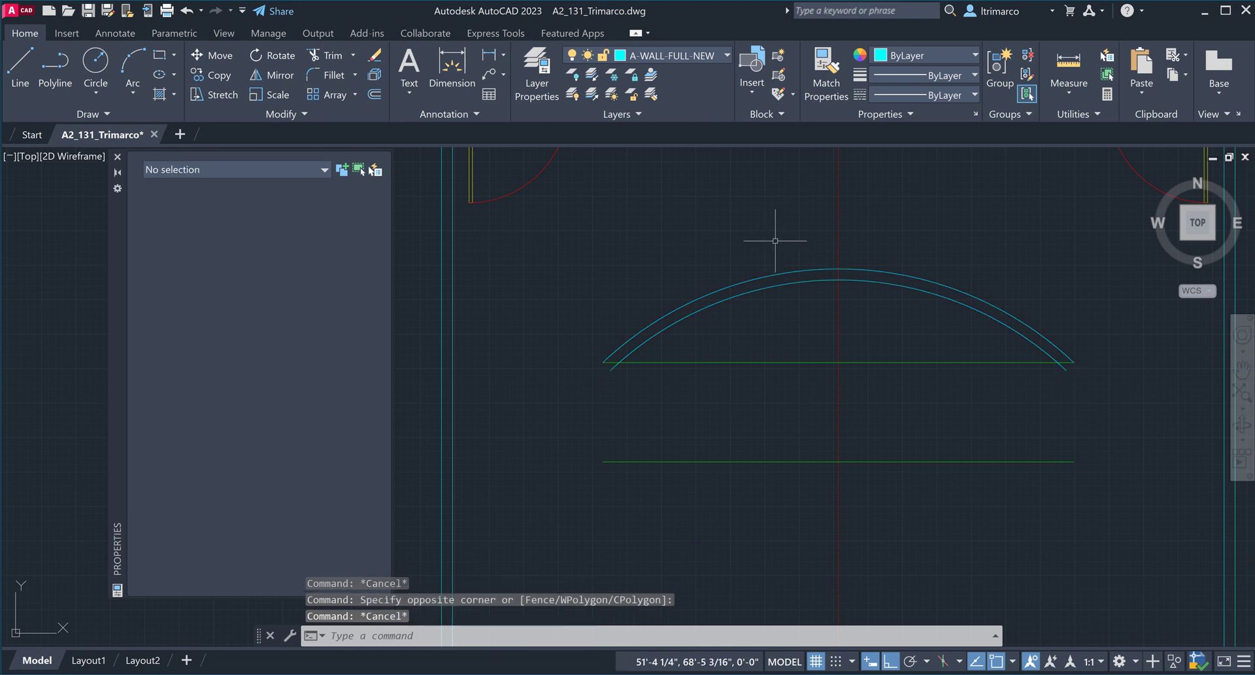
scroll(596, 367, "up", 4)
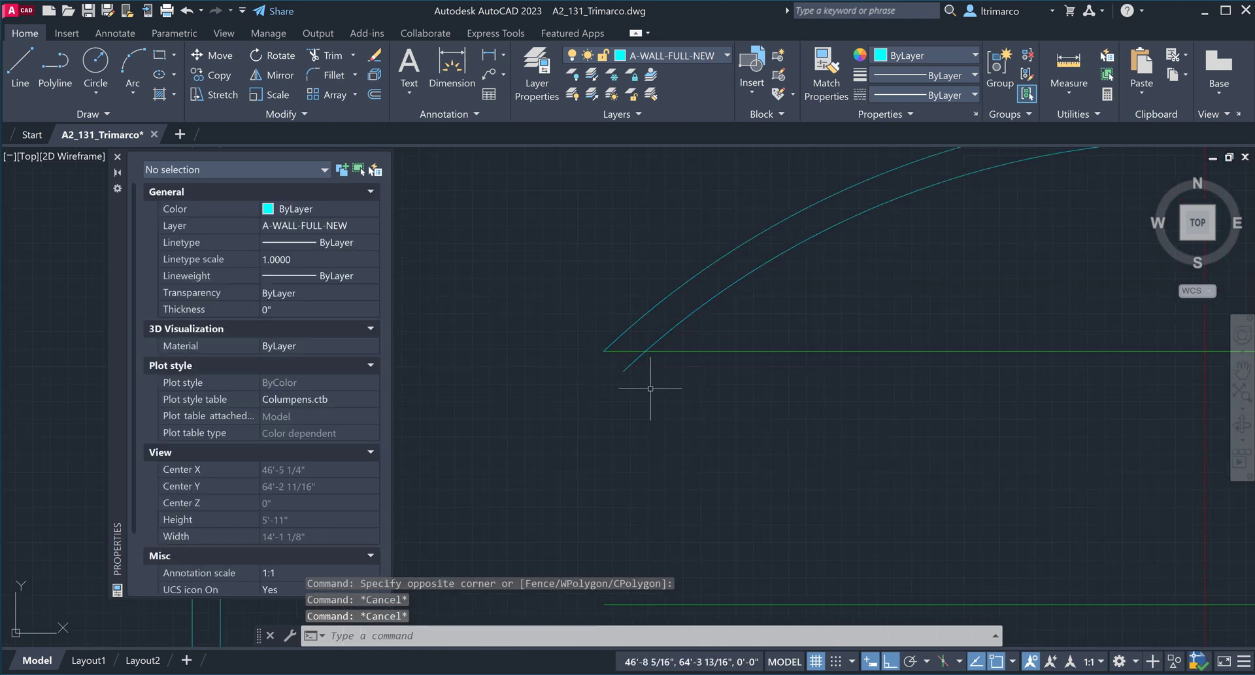
left_click(354, 55)
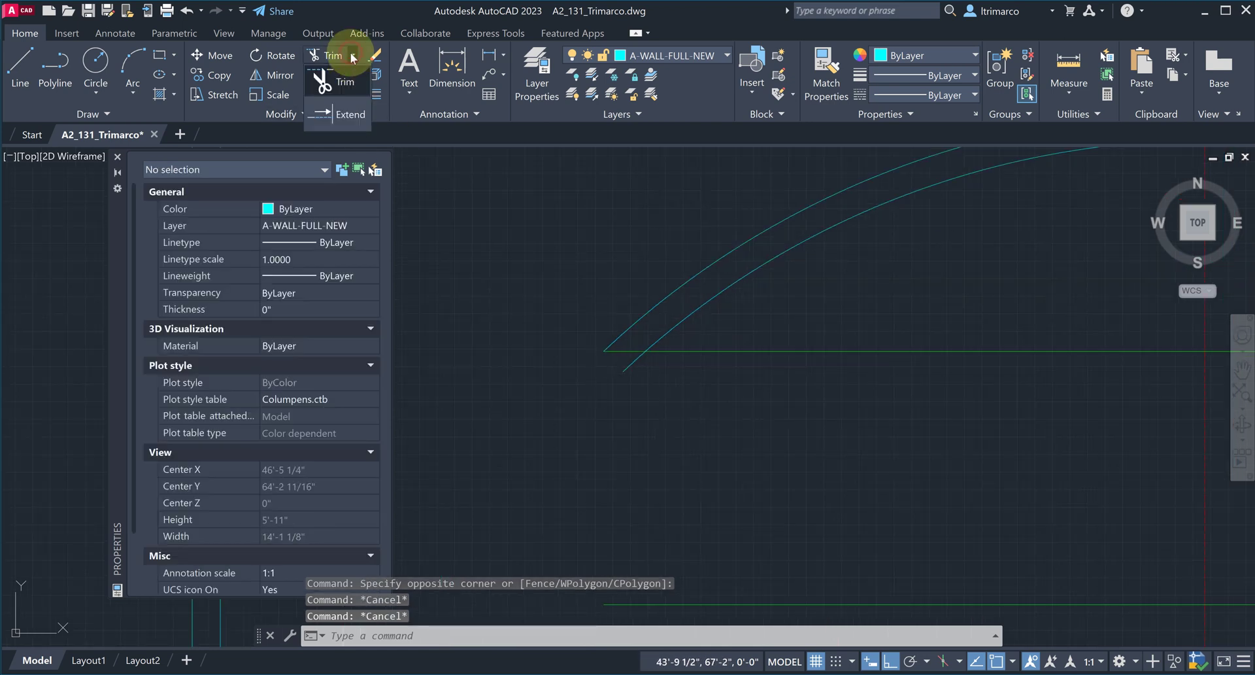
Trim the green line's overhang at the arc wall's left end
left_click(345, 88)
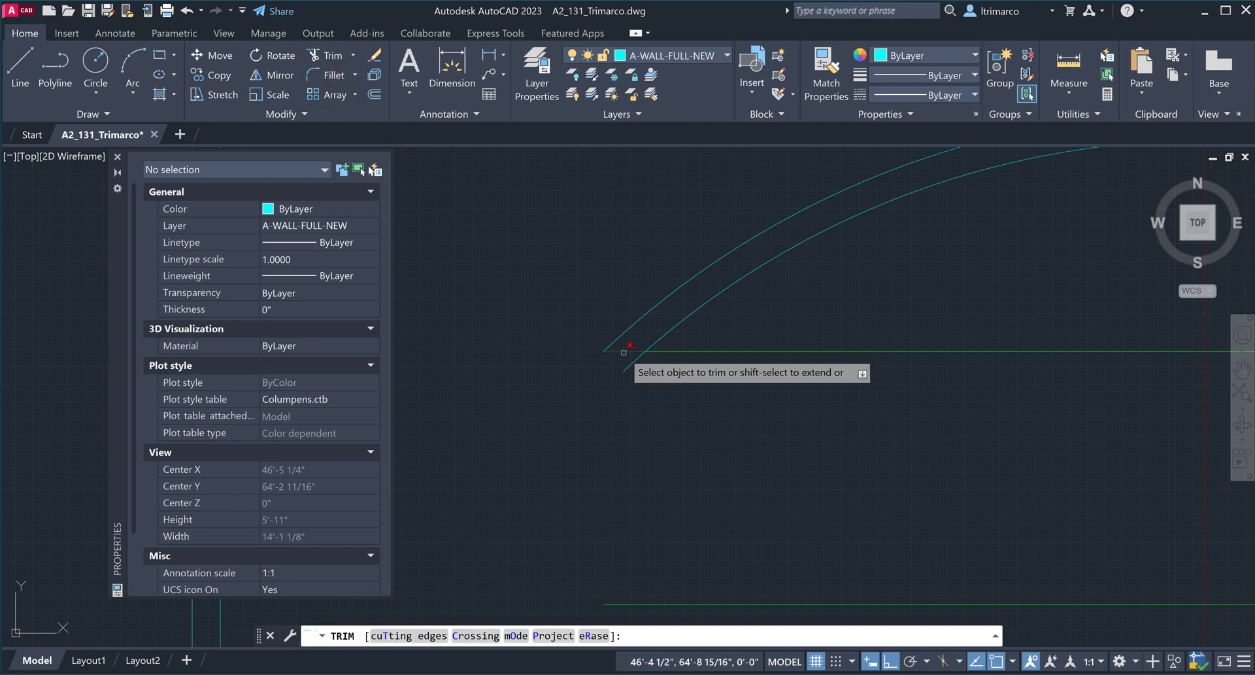
left_click(623, 351)
key("Escape")
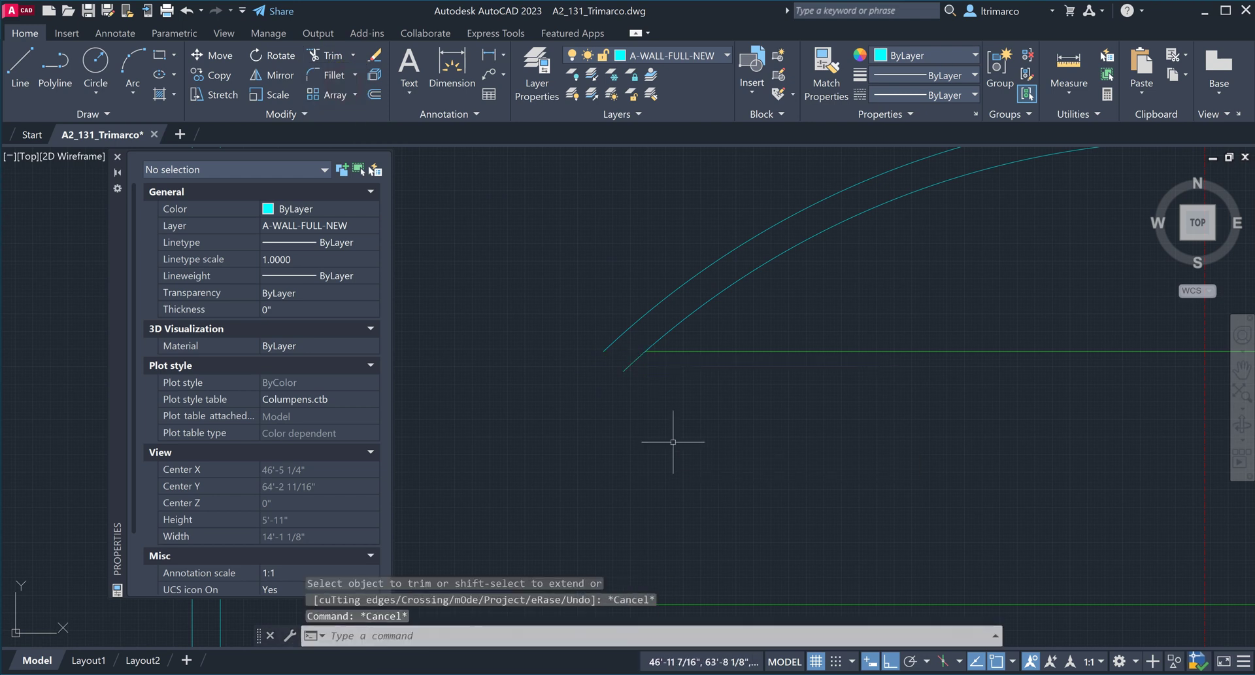
Cap the left end of the double-arc wall with a short line between both arc ends
type("l")
key("Return")
left_click(603, 351)
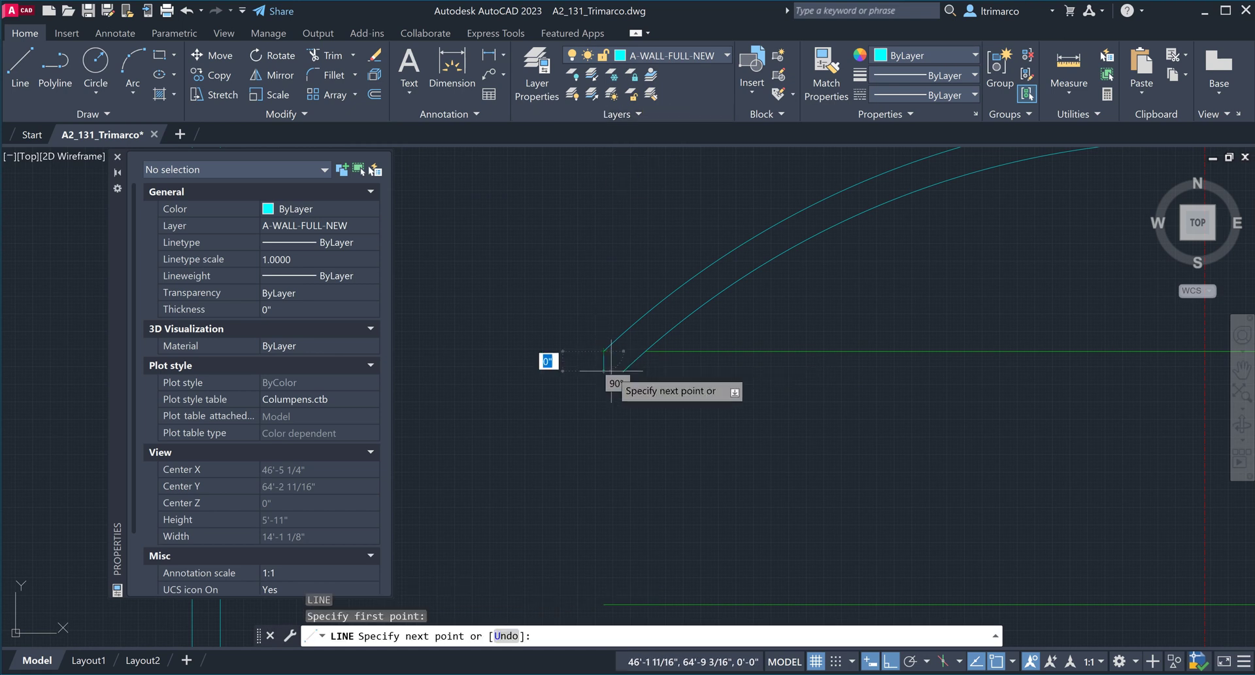
left_click(623, 371)
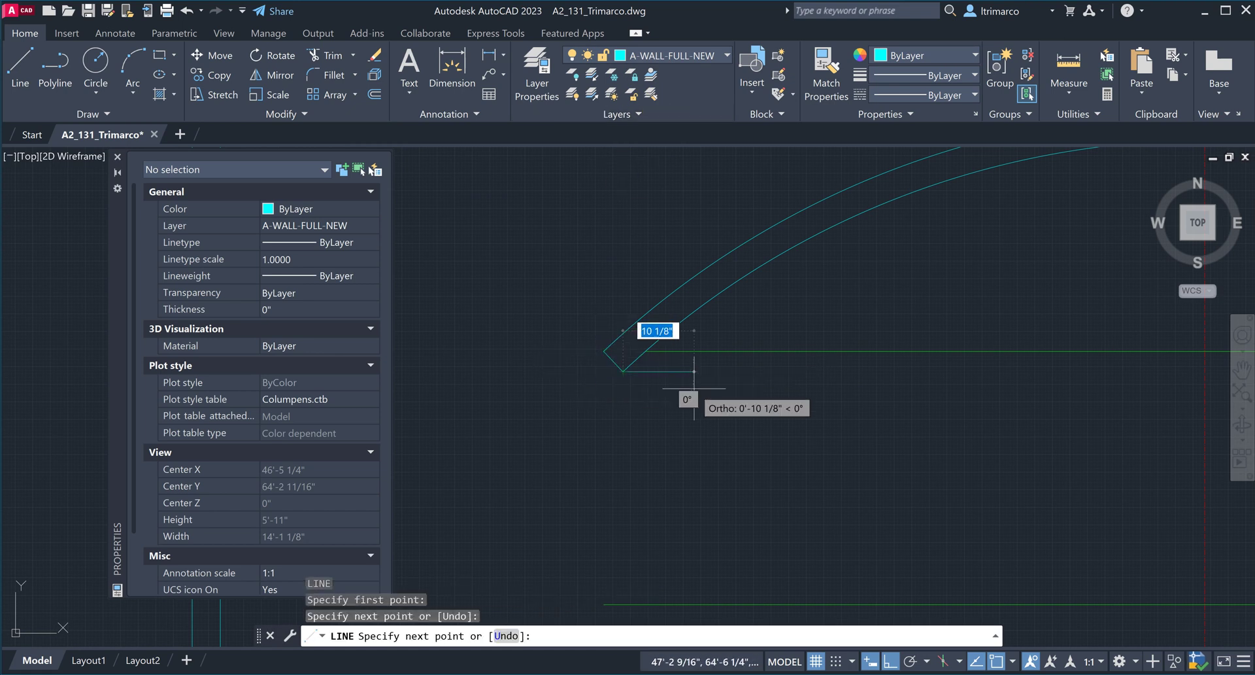
key("Escape")
scroll(644, 397, "down", 6)
middle_click_drag(908, 398, 869, 402)
scroll(866, 401, "up", 6)
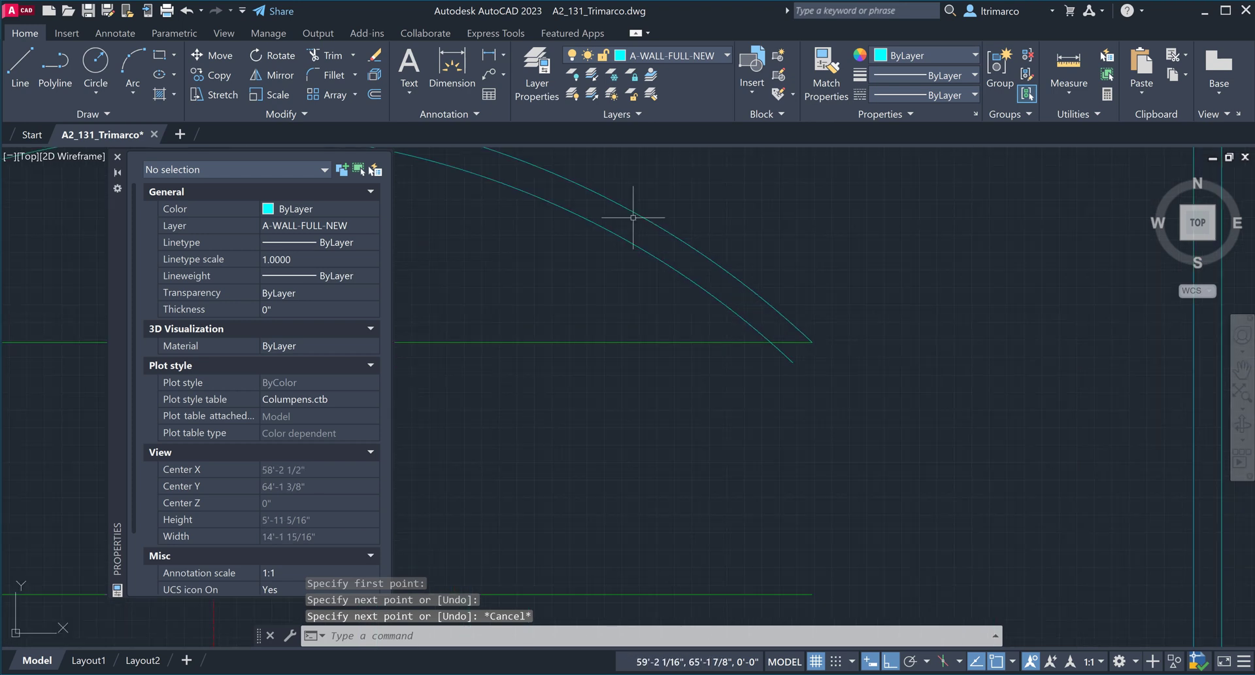
Trim the green line's overhang at the arc wall's right end
left_click(327, 56)
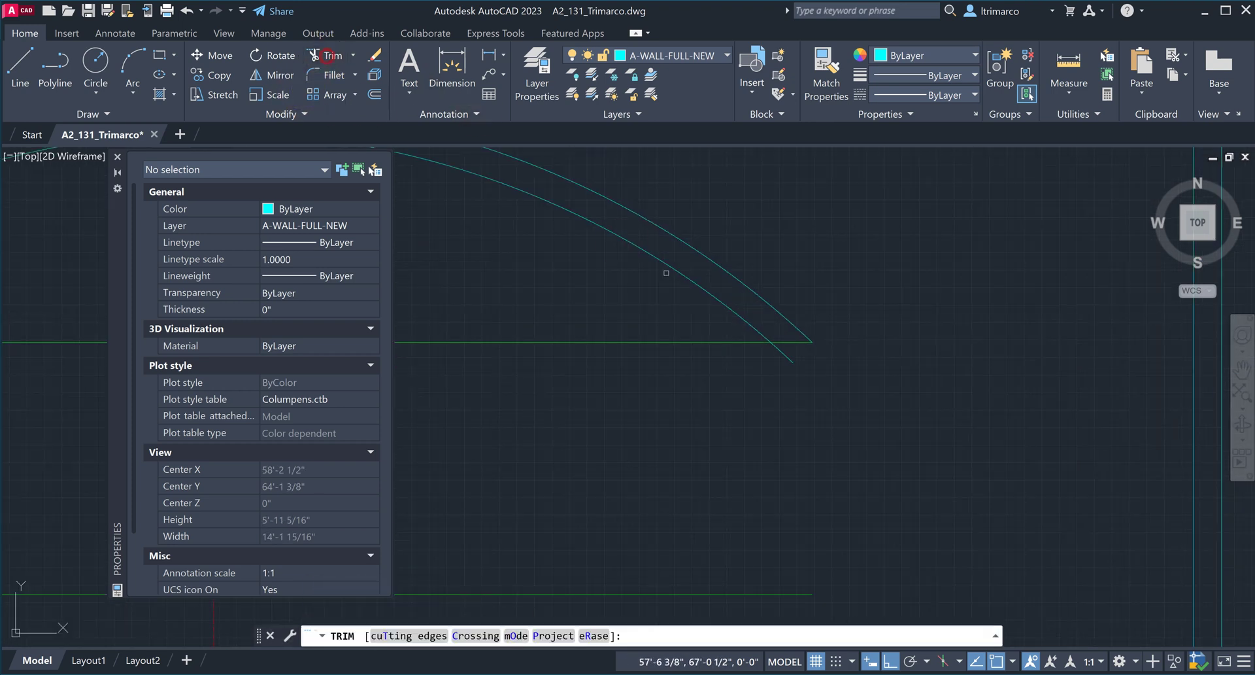
left_click(793, 341)
key("Return")
Cap the right end of the double-arc wall with a short line between the arc ends
type("l")
key("Return")
left_click(792, 362)
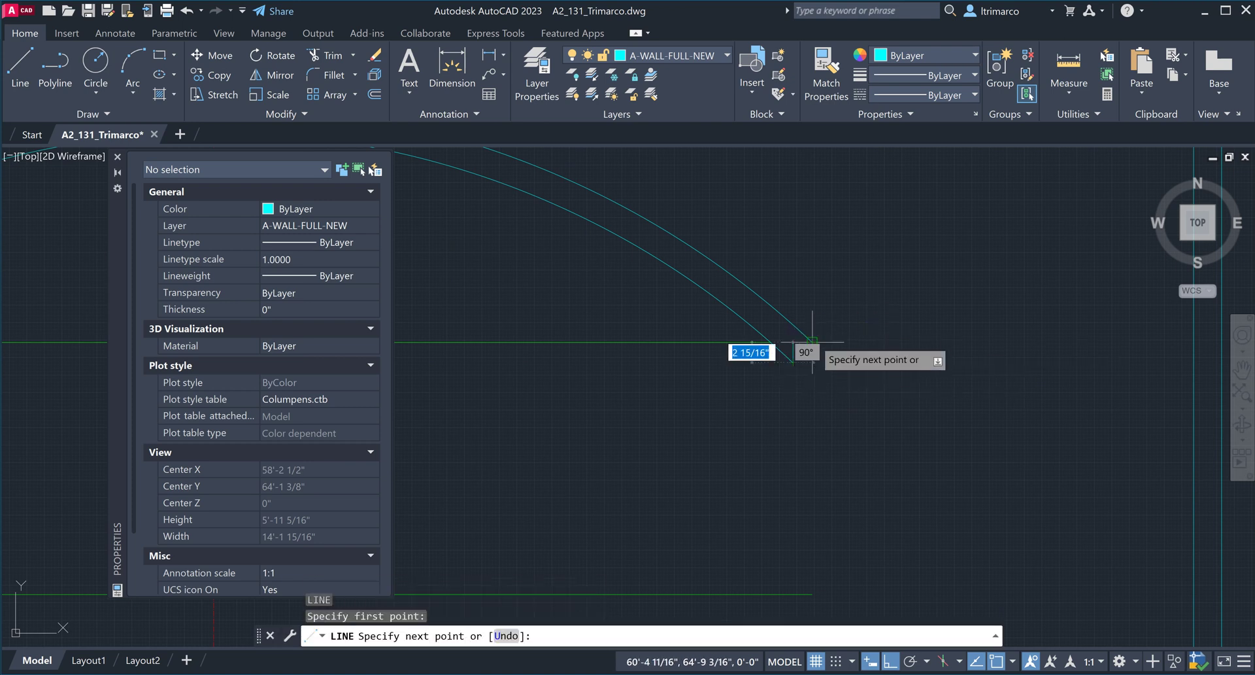
left_click(812, 341)
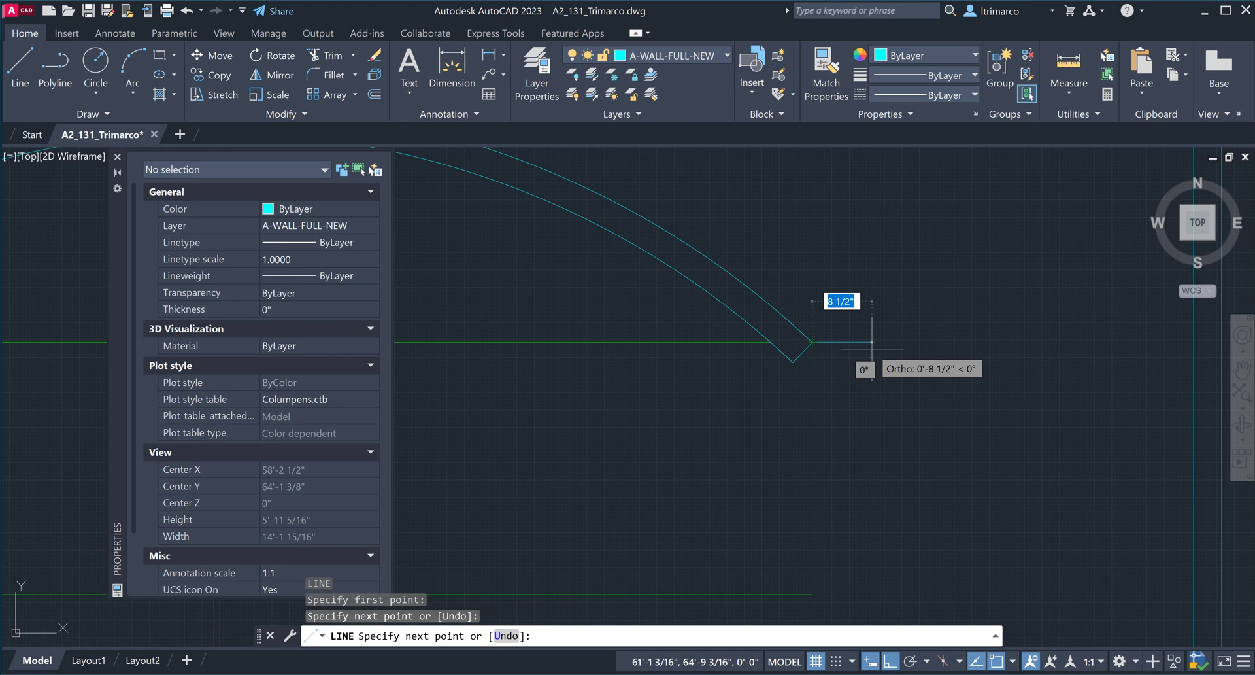
key("Escape")
key("Escape")
key("Escape")
scroll(857, 359, "down", 4)
scroll(840, 382, "down", 2)
scroll(765, 386, "down", 2)
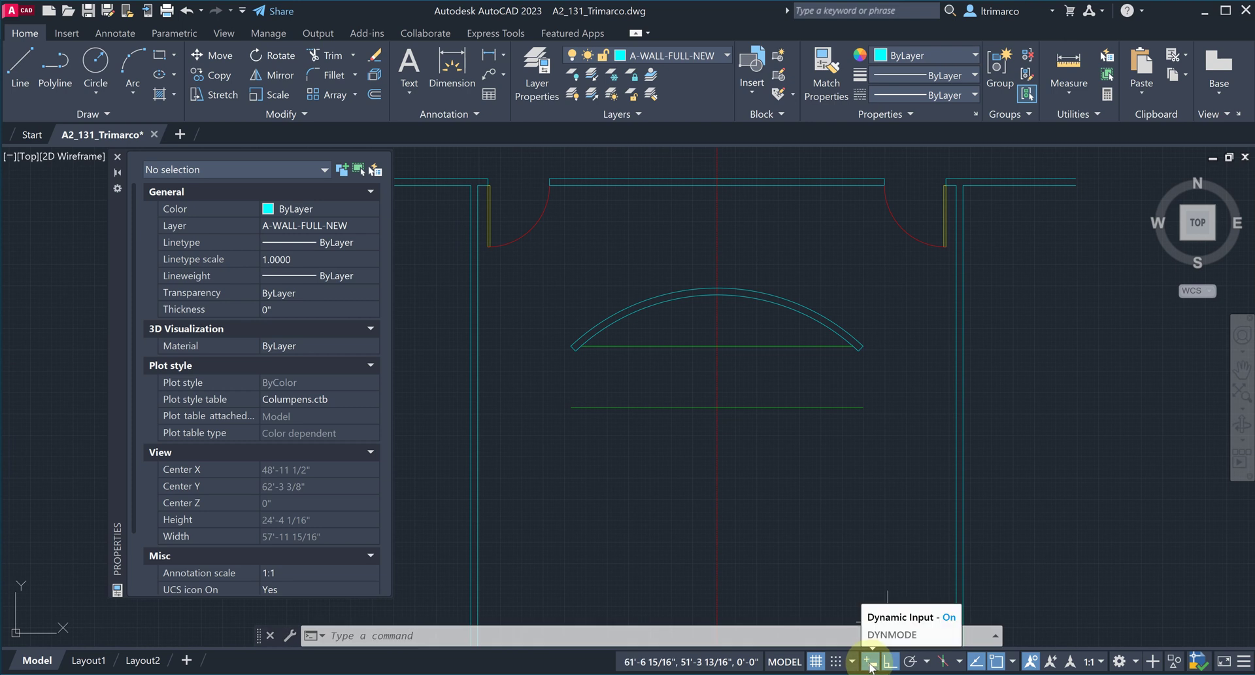
left_click(1245, 664)
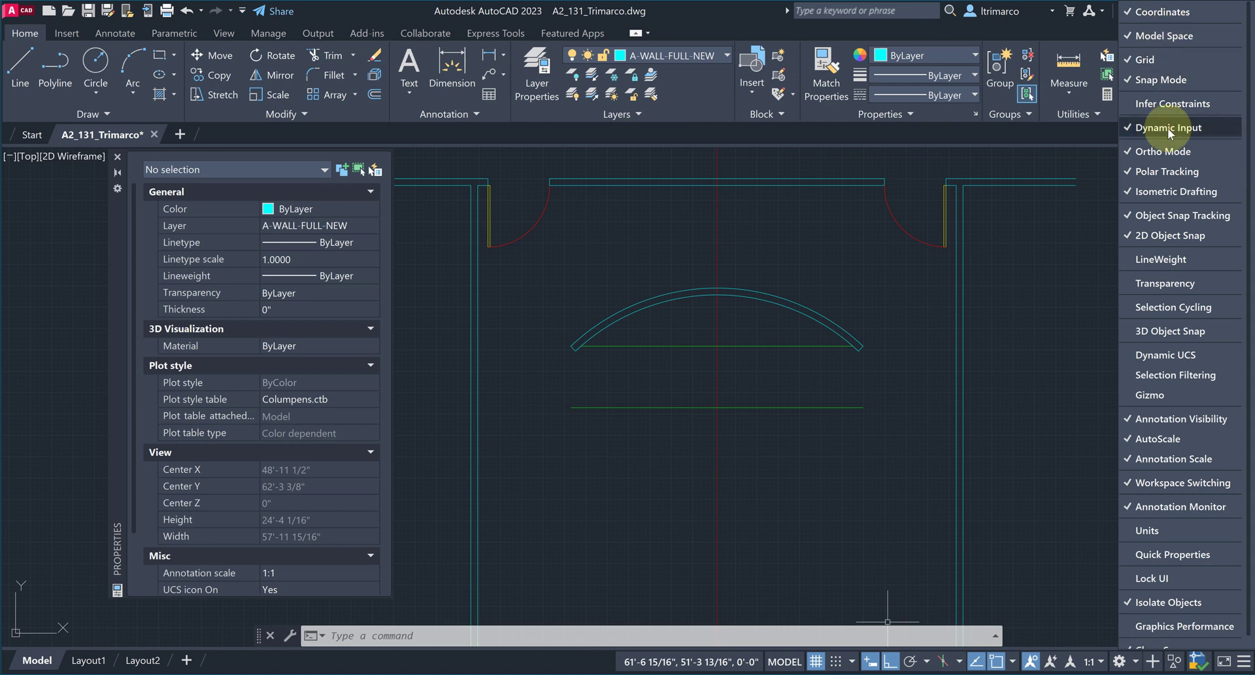
key("Escape")
key("Escape")
key("Escape")
key("Escape")
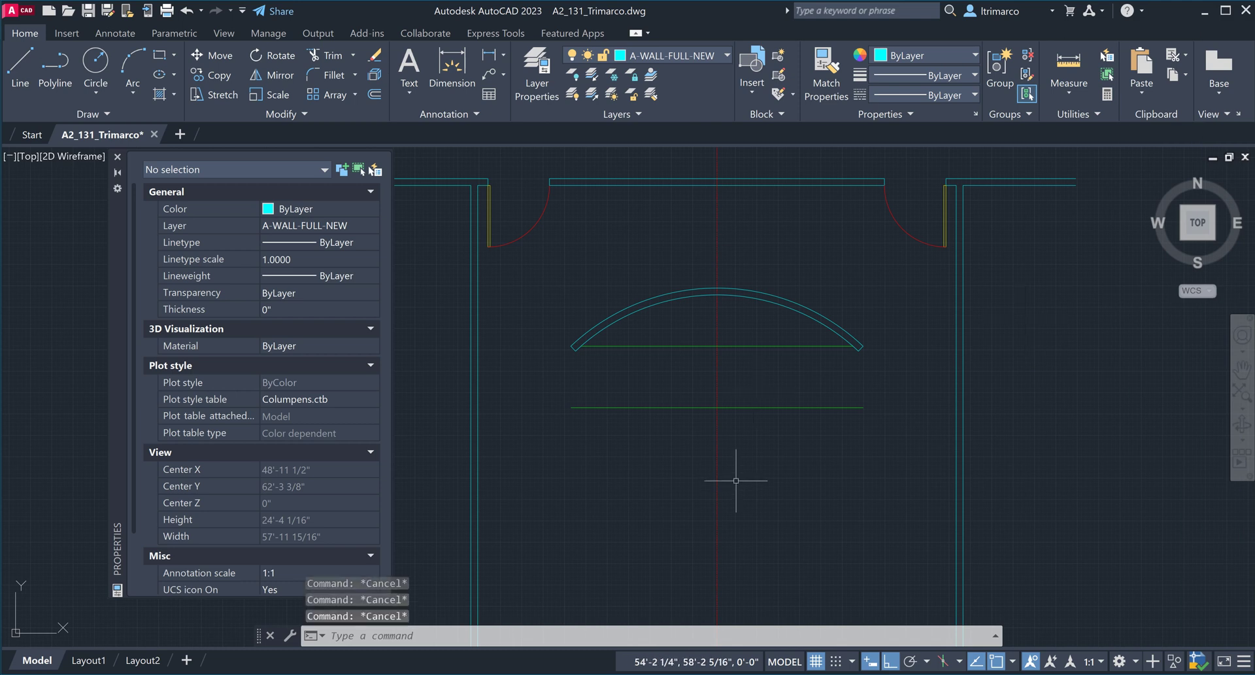
left_click(803, 343)
left_click(758, 359)
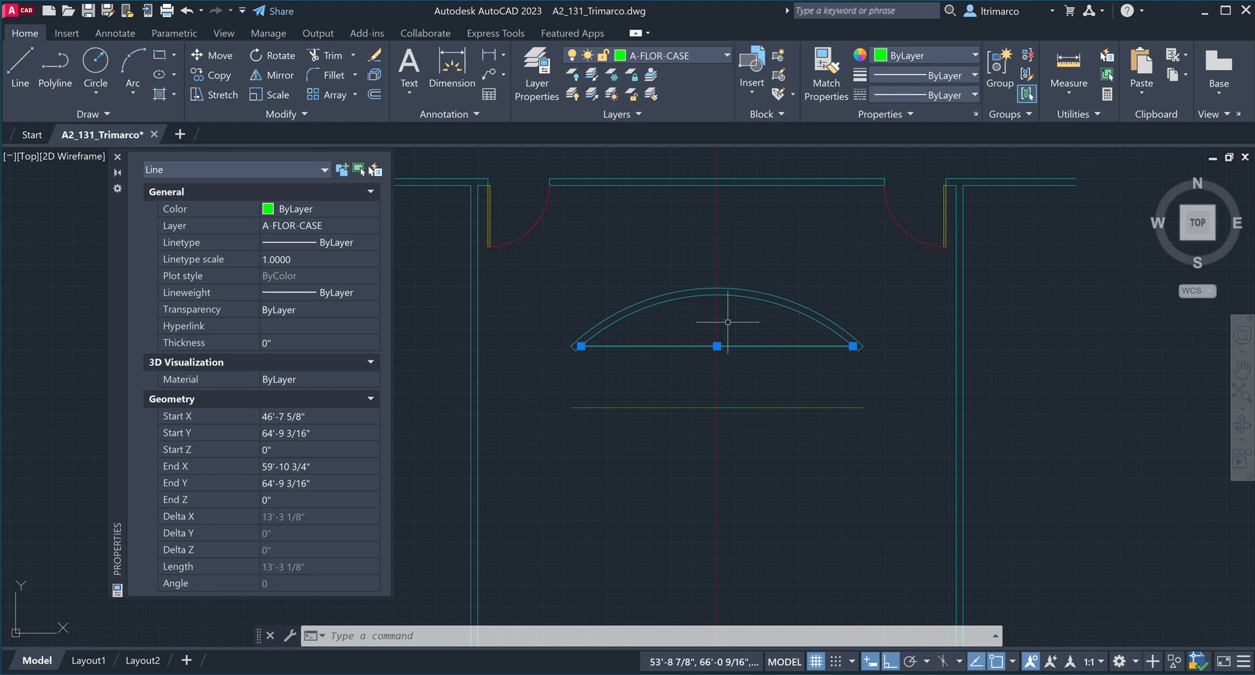
Inspect the green casework lines, then switch to A2_Floor Plan.pdf in Adobe Acrobat Pro
left_click(762, 384)
key("Escape")
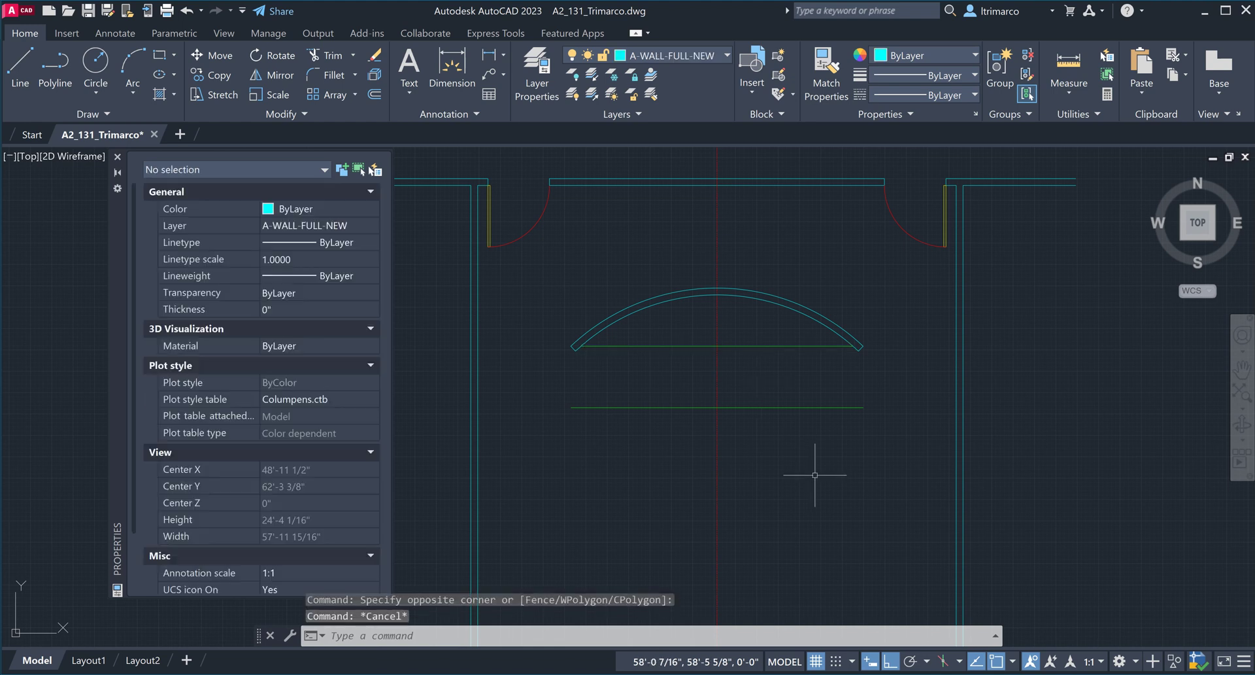
middle_click_drag(813, 467, 799, 437)
left_click(799, 437)
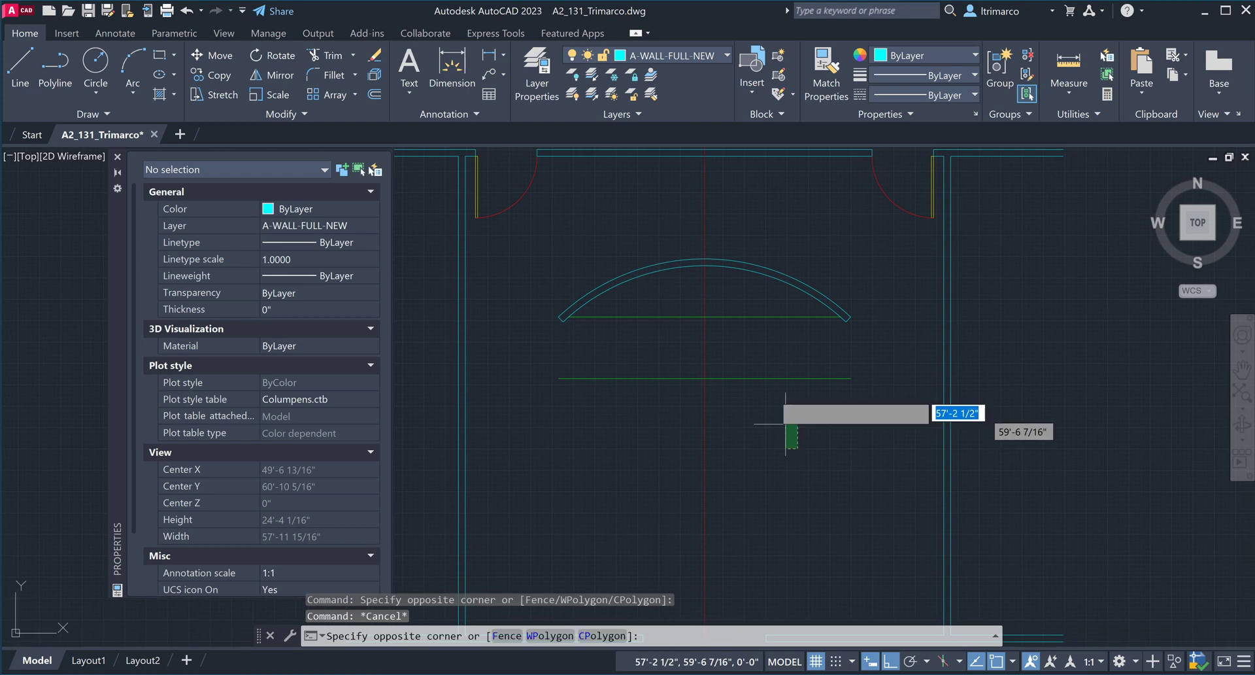
left_click(759, 368)
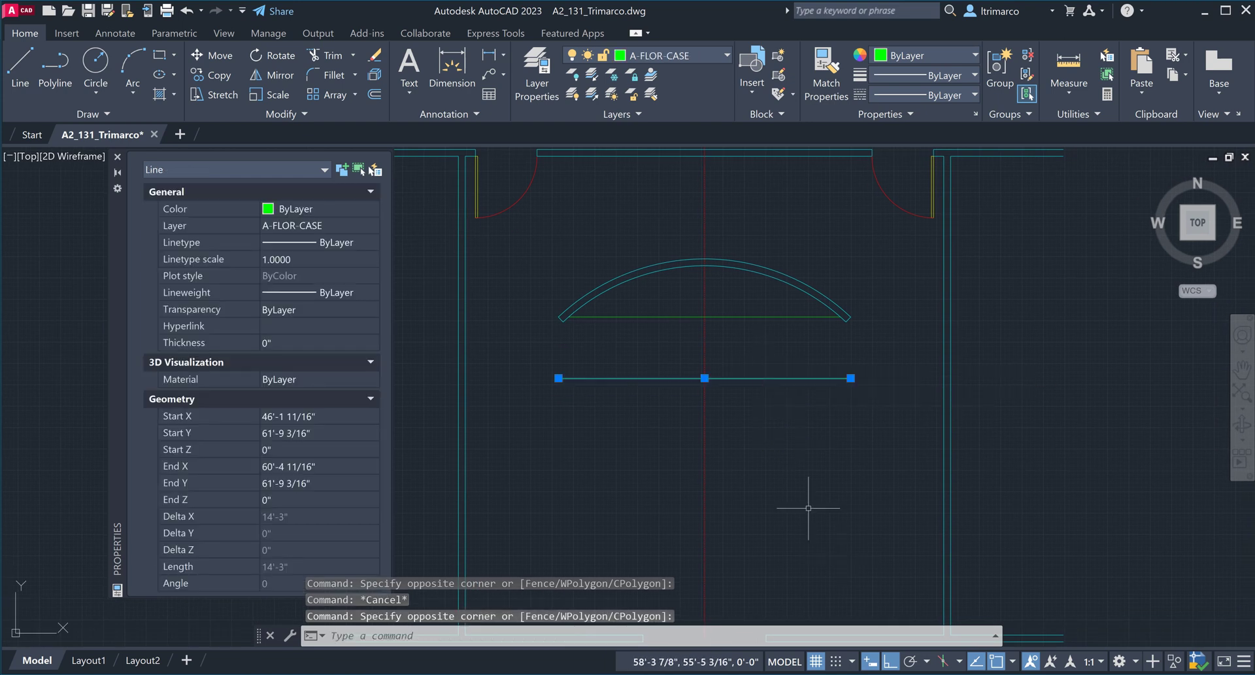
key("Escape")
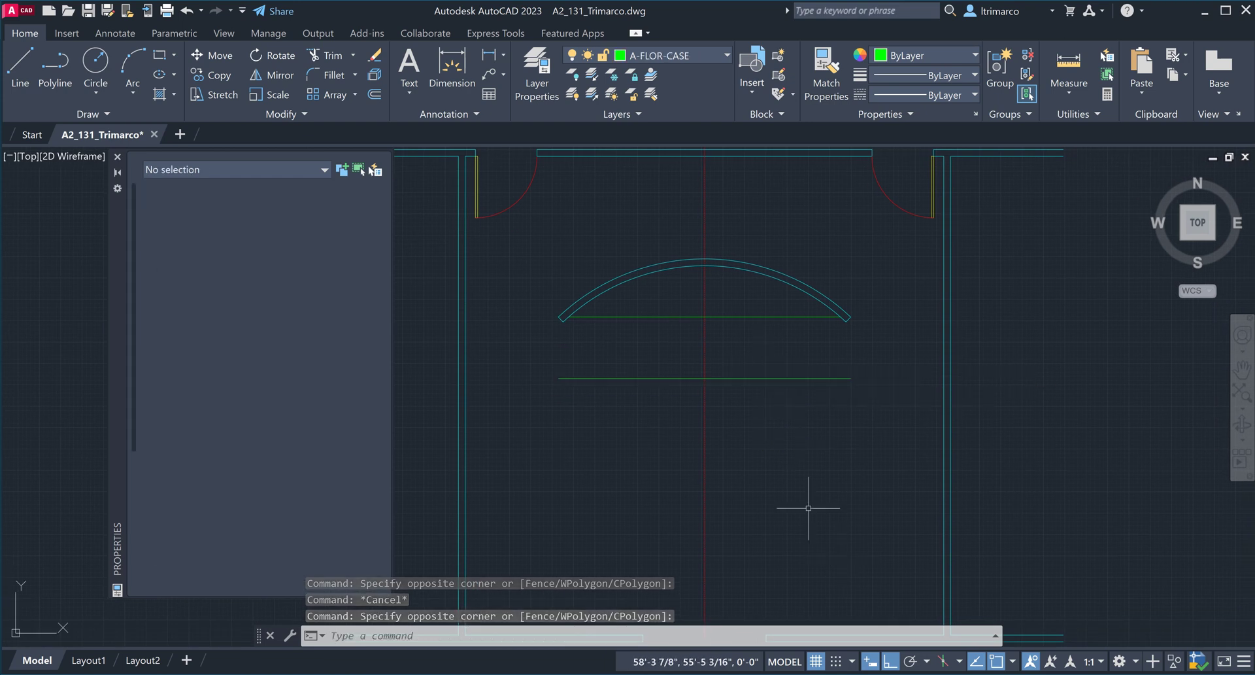
key("alt+Tab")
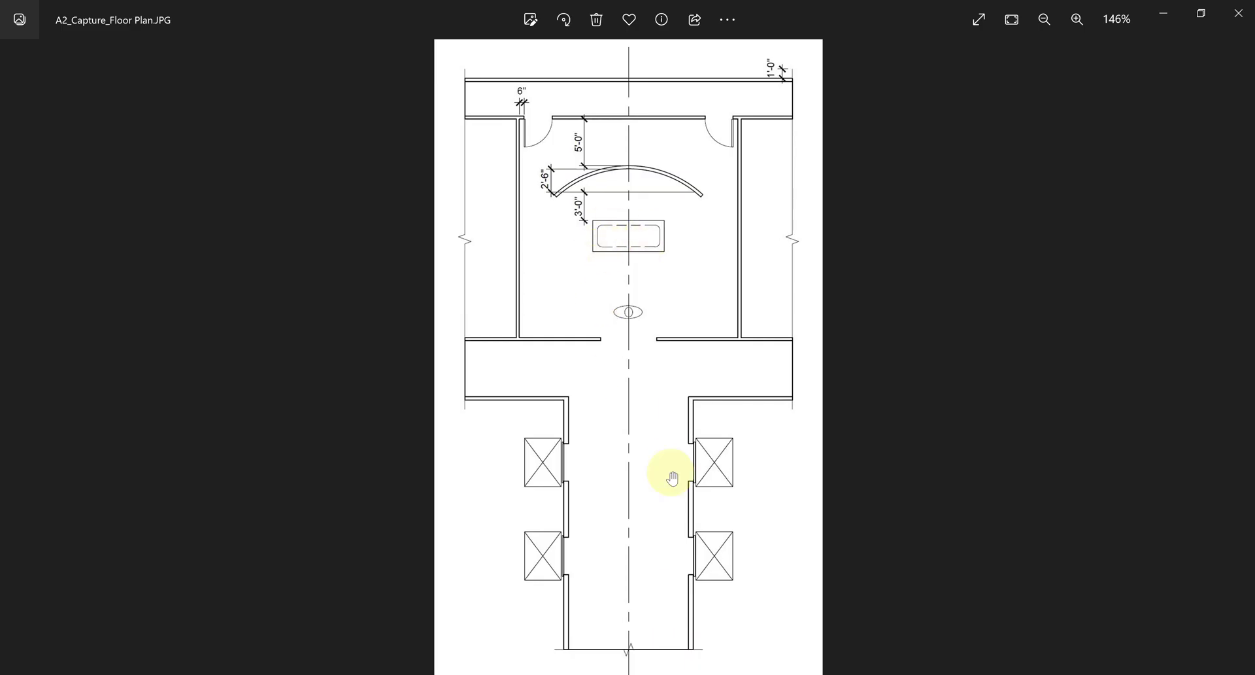
key("alt+Tab")
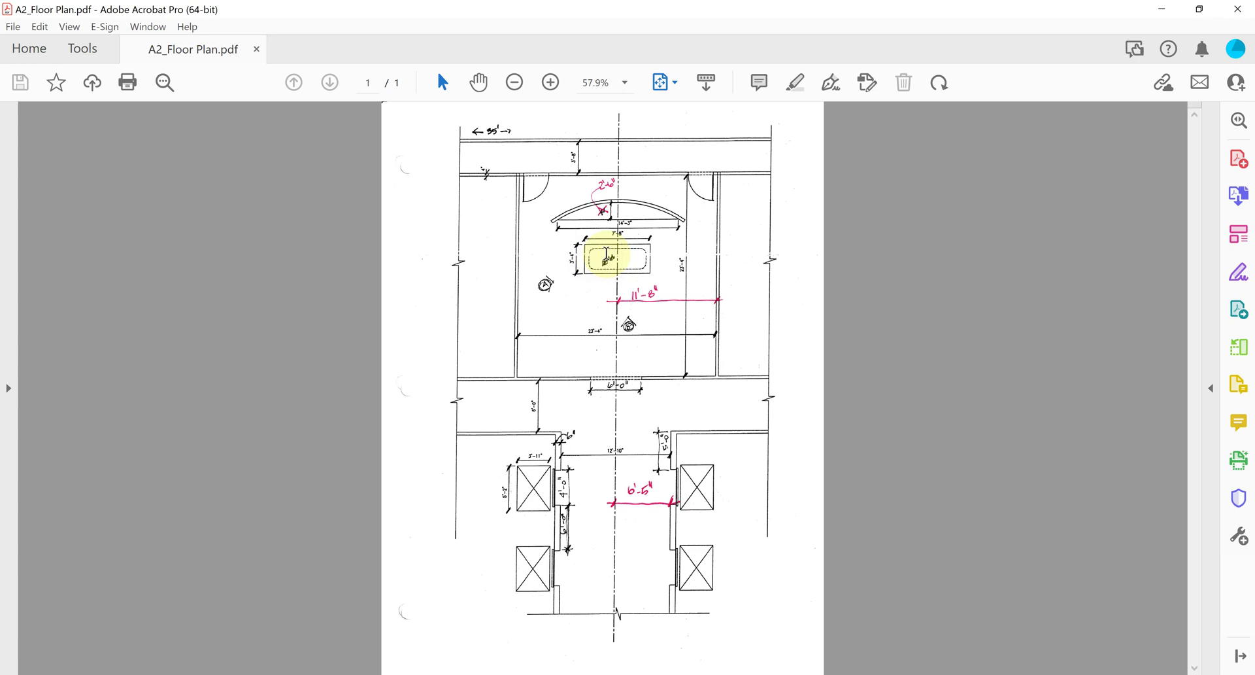
Zoom the A2 floor plan page to 125% and scroll down to read its dimensions
left_click(551, 82)
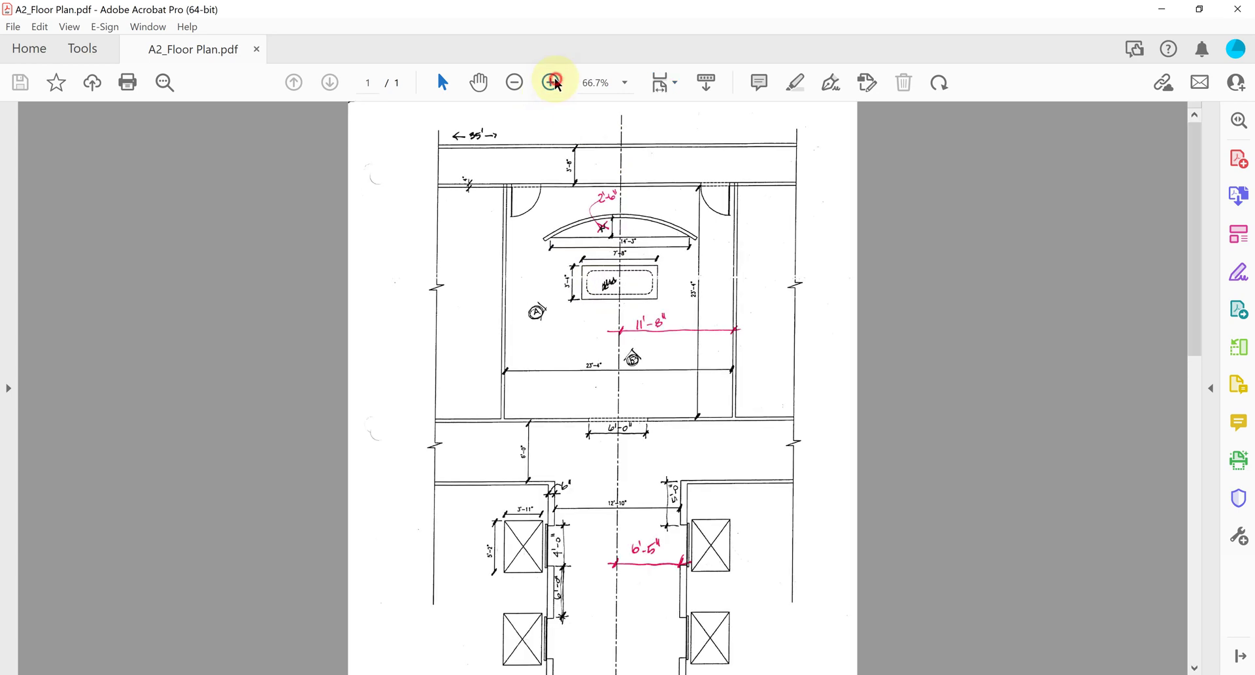
left_click(551, 82)
left_click(551, 82)
left_click(552, 82)
scroll(601, 357, "down", 1)
scroll(601, 357, "down", 2)
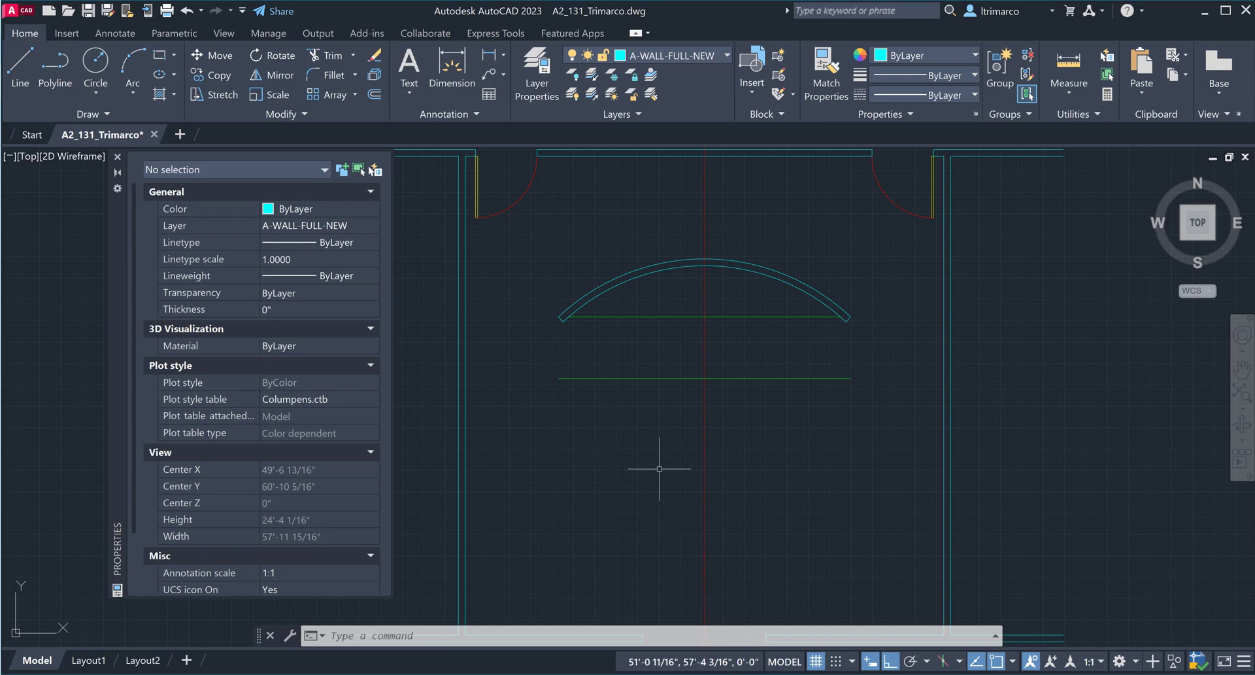
Make A-FLOR-CASE the current layer
scroll(763, 482, "down", 2)
middle_click_drag(763, 482, 667, 441)
scroll(668, 442, "up", 2)
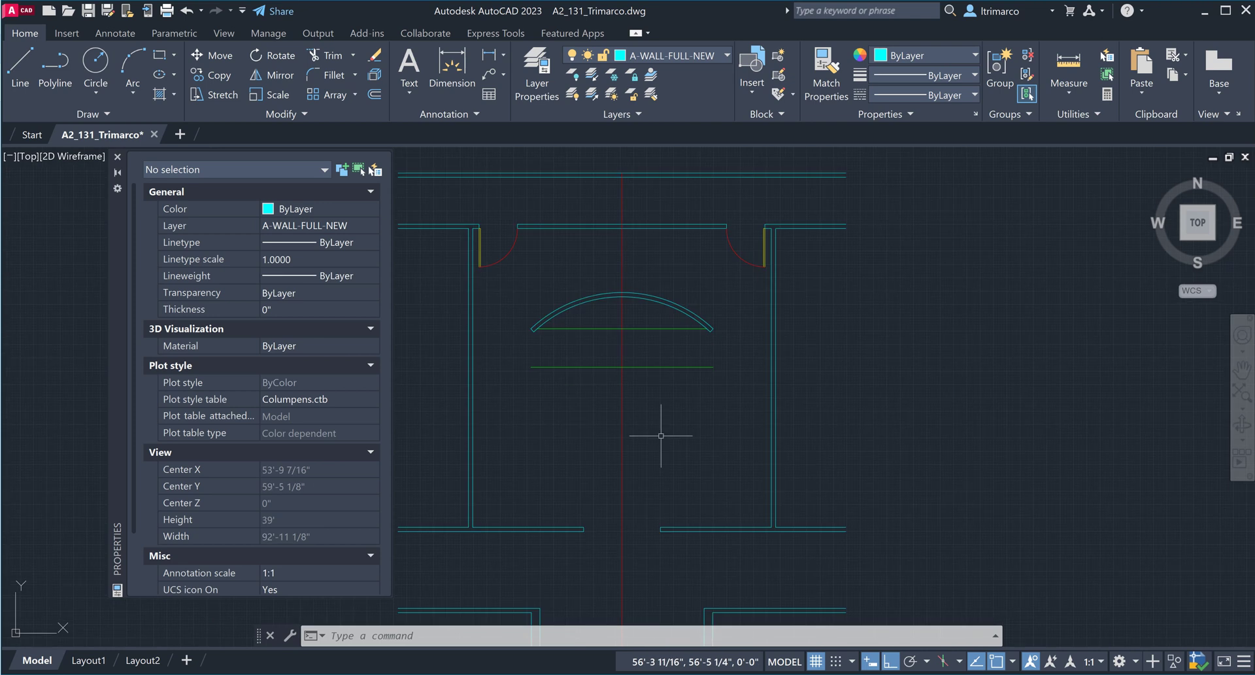
left_click(689, 56)
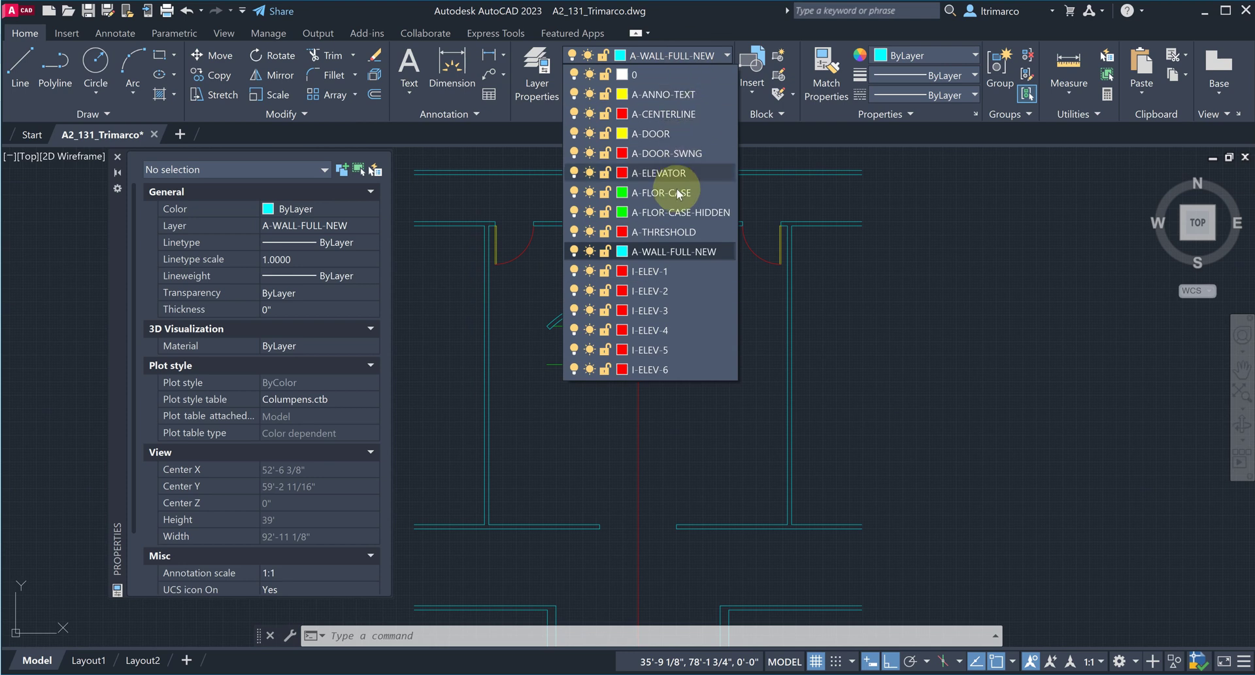
left_click(678, 193)
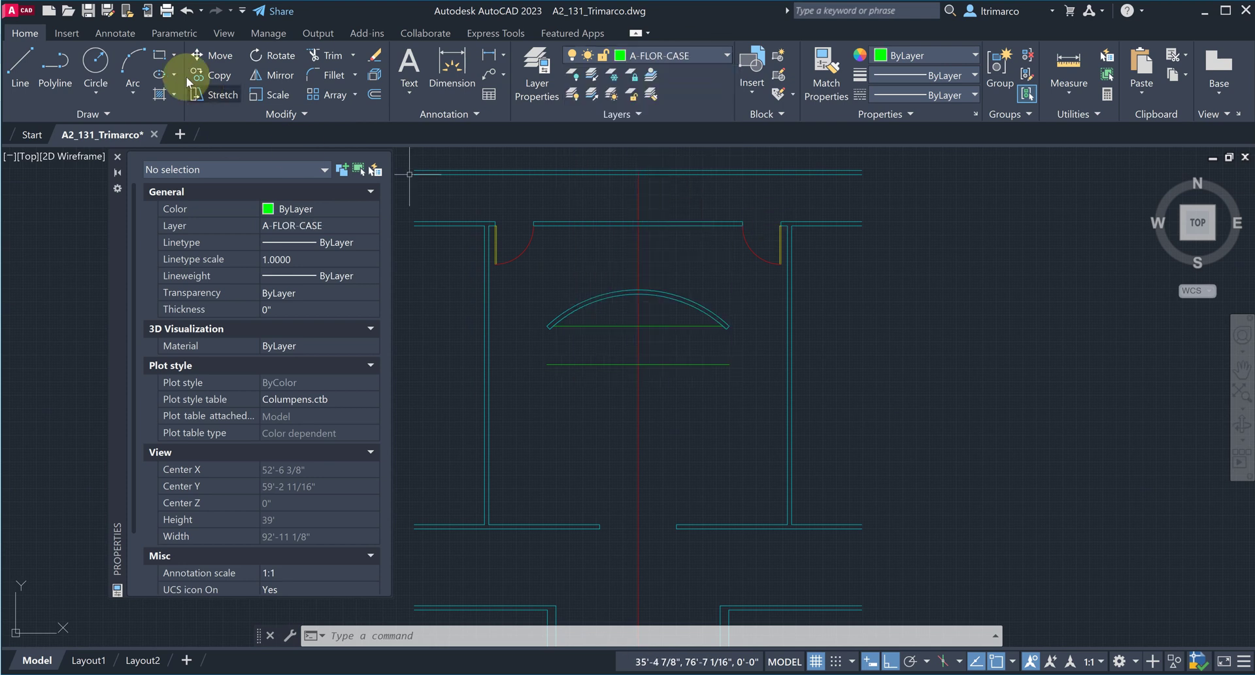
Draw a 7'-8" by 3'-4" rectangle beside the room
left_click(159, 58)
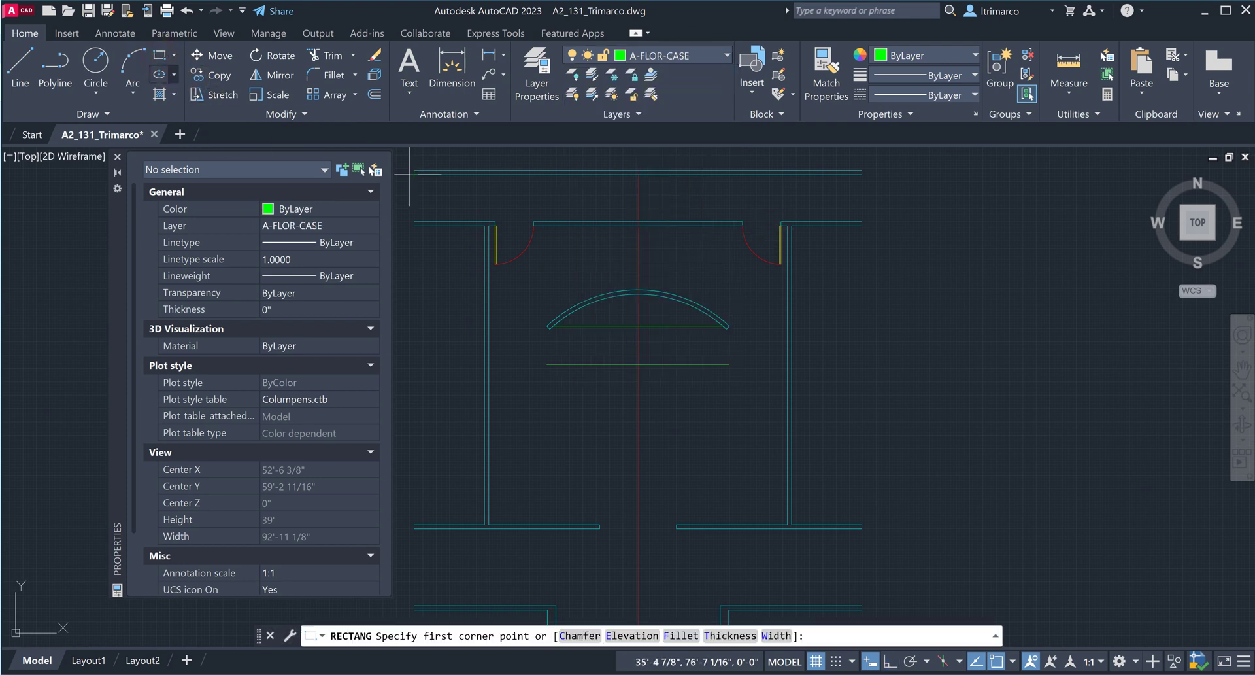
left_click(848, 459)
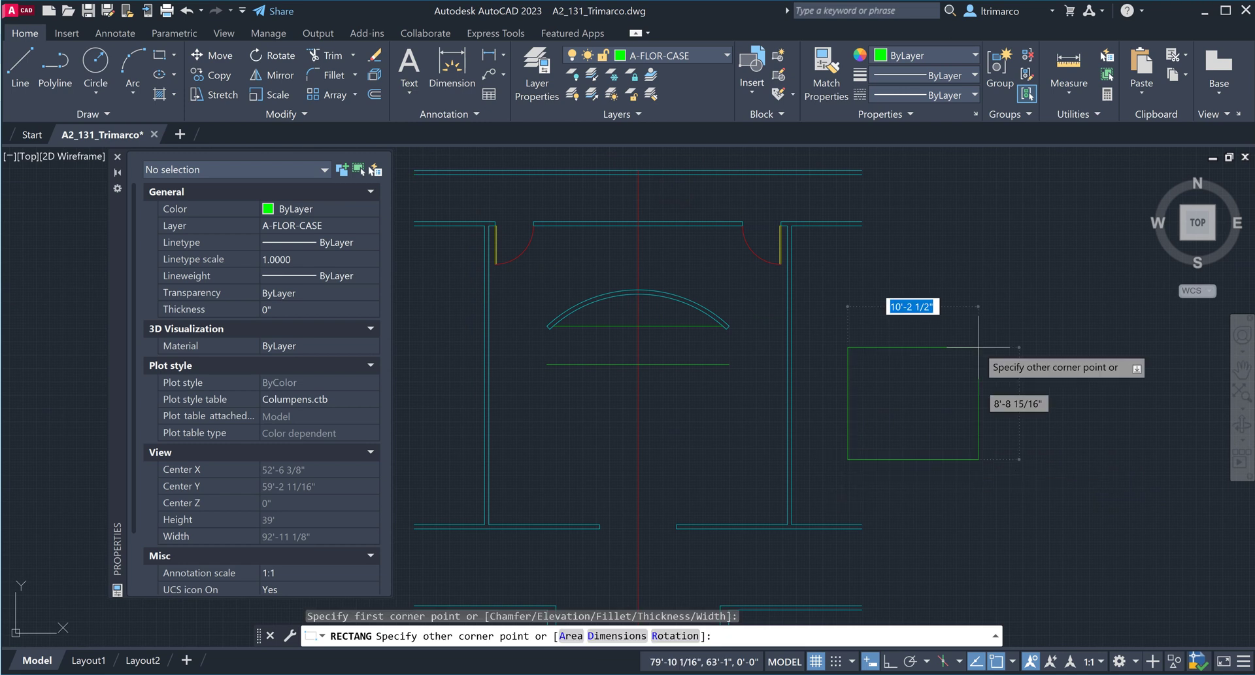
key("F8")
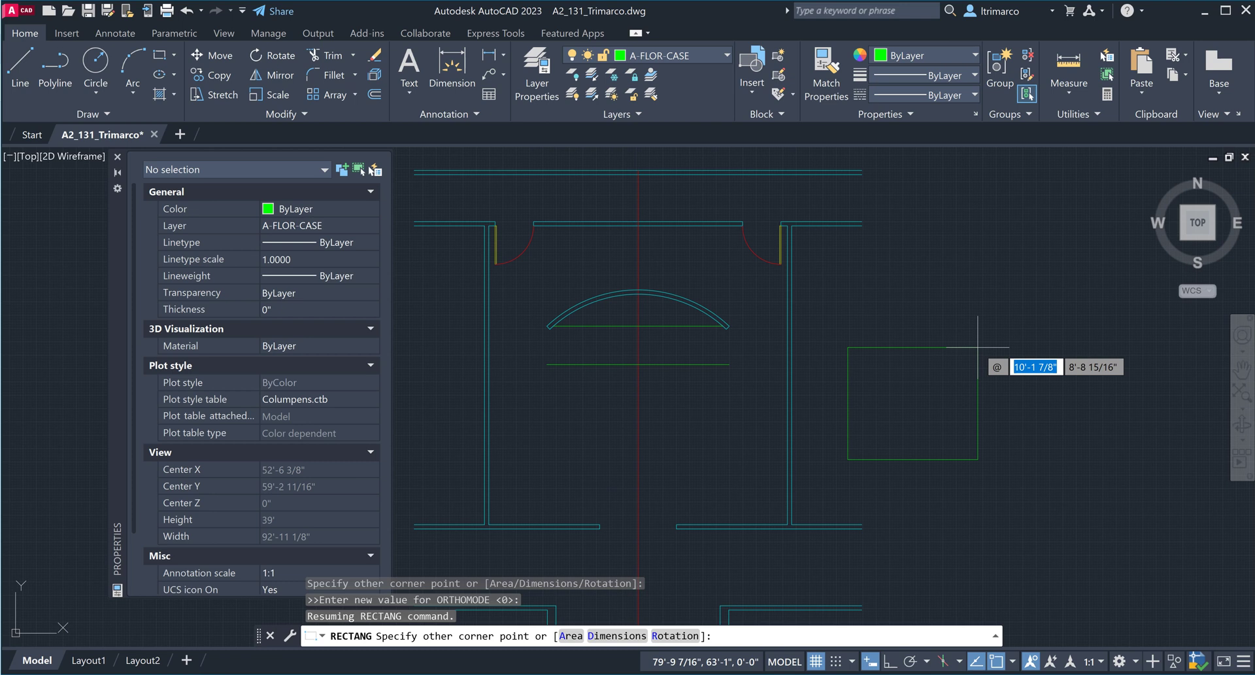
type("7'8")
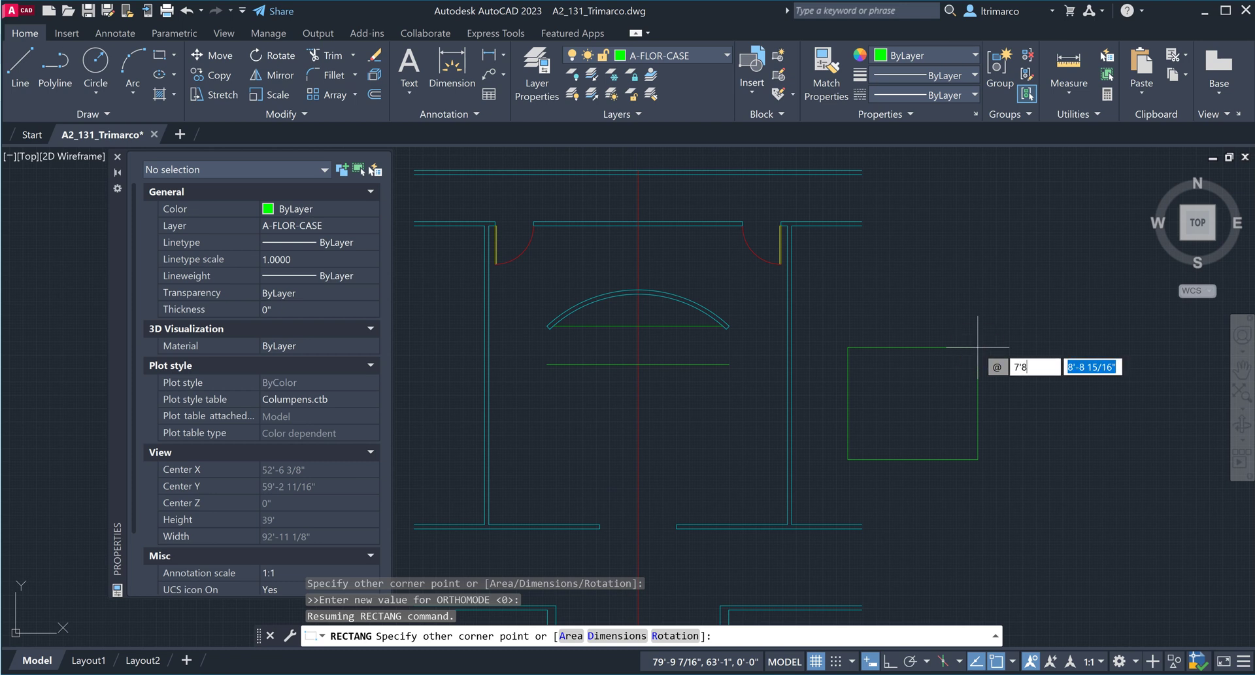
key("Tab")
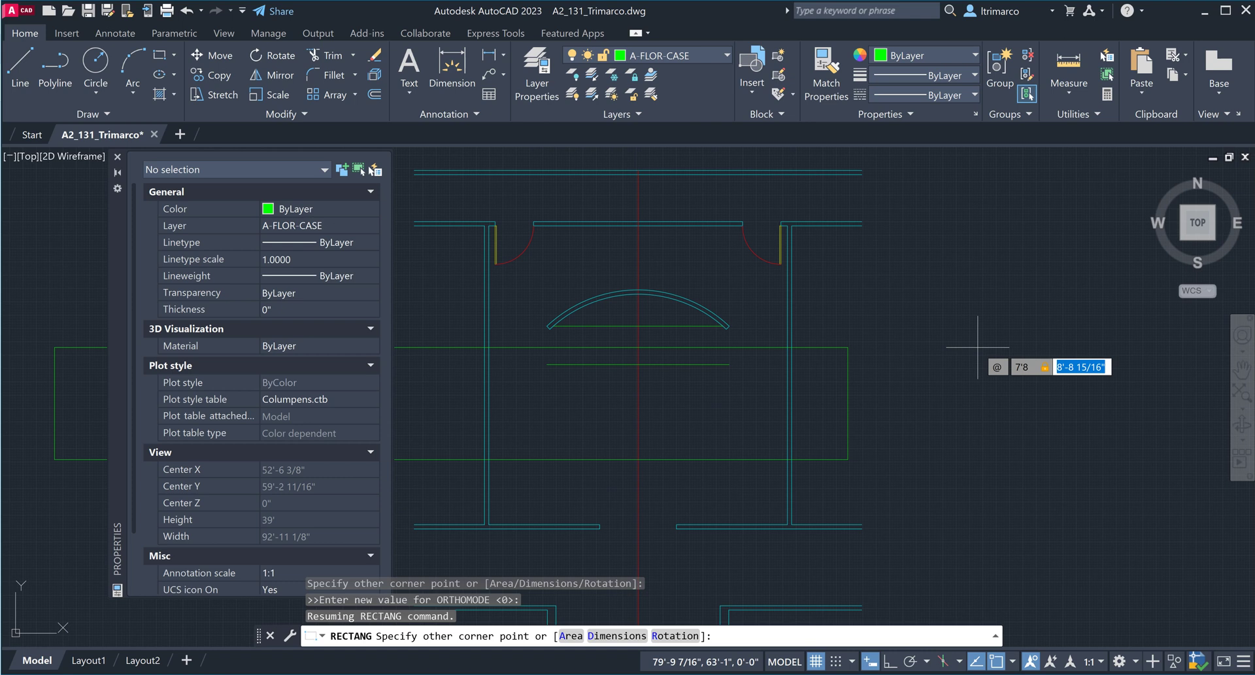
type("3'4")
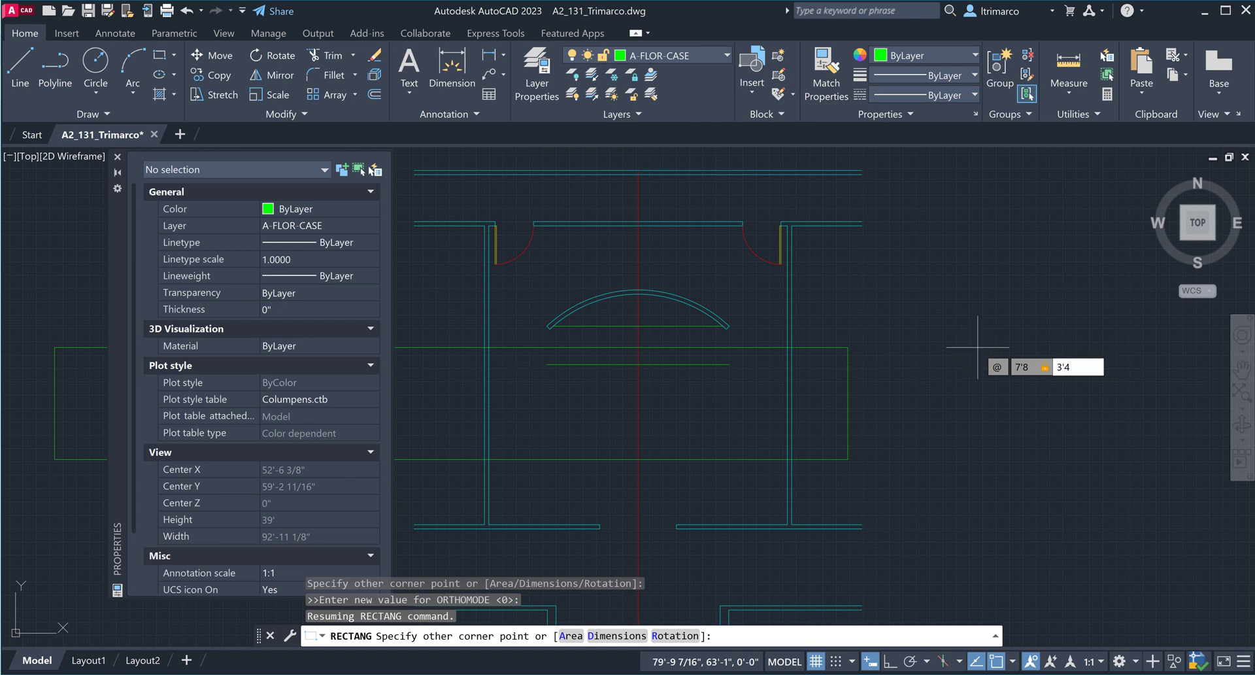
key("Return")
key("Escape")
Begin moving the new rectangle with the M command, selecting it
type("m")
key("Return")
left_click(928, 443)
Select the casework rectangle for MOVE and take its top-edge midpoint as the base point
left_click(847, 366)
key("Return")
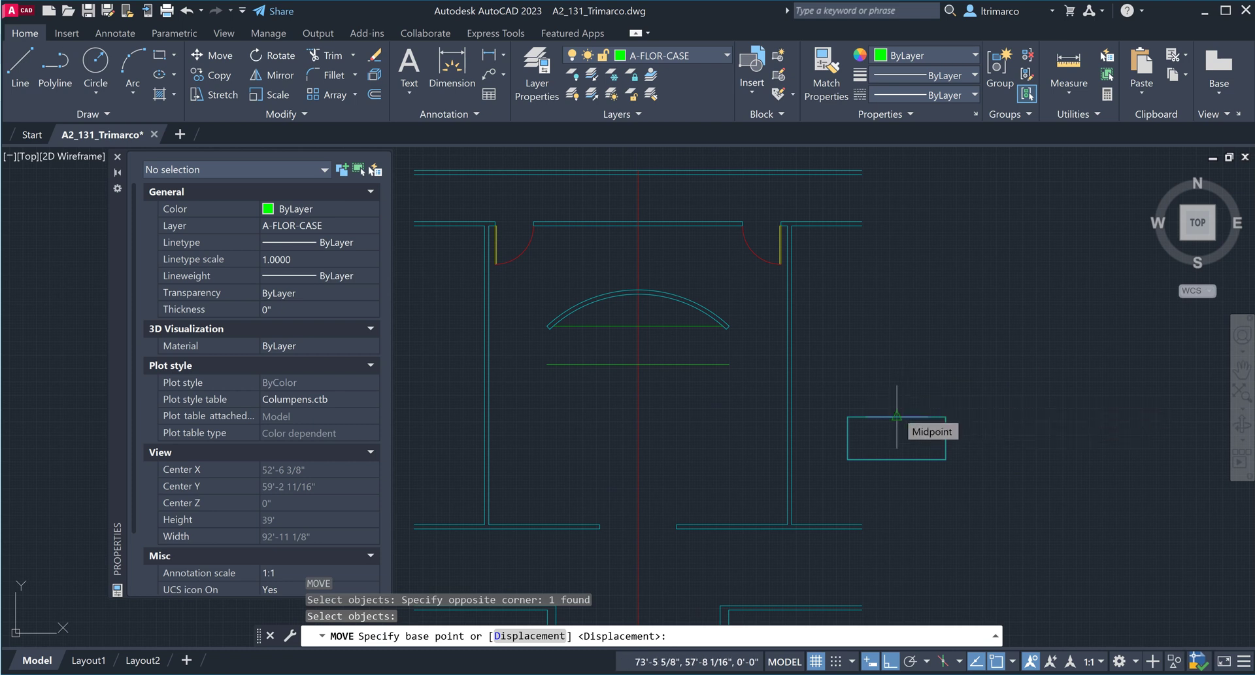
left_click(897, 415)
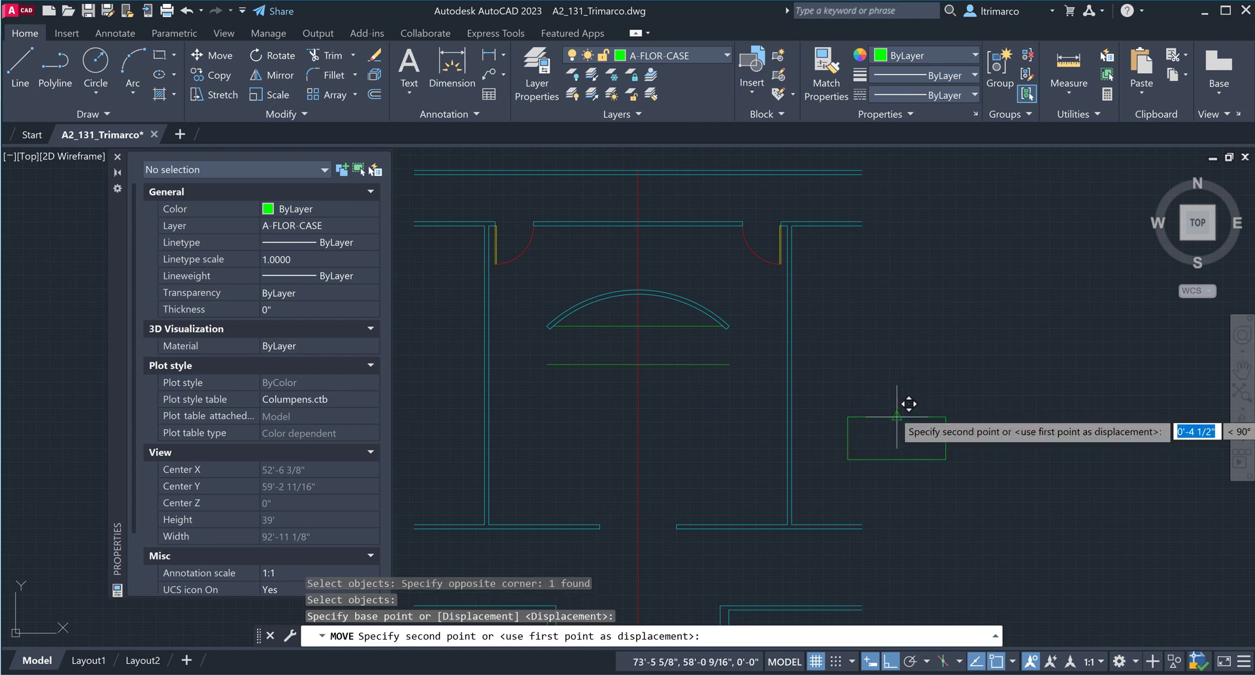
Drop the rectangle on the green line's midpoint, then erase that 14'-3" green line
left_click(639, 364)
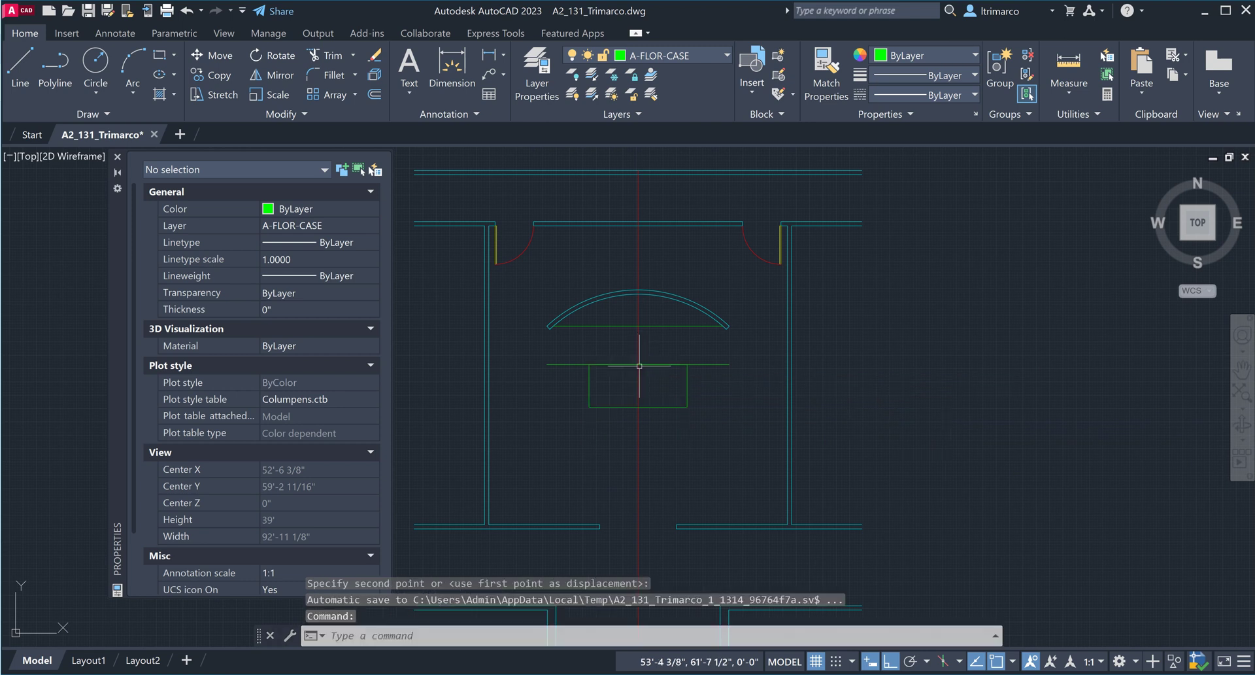
key("Escape")
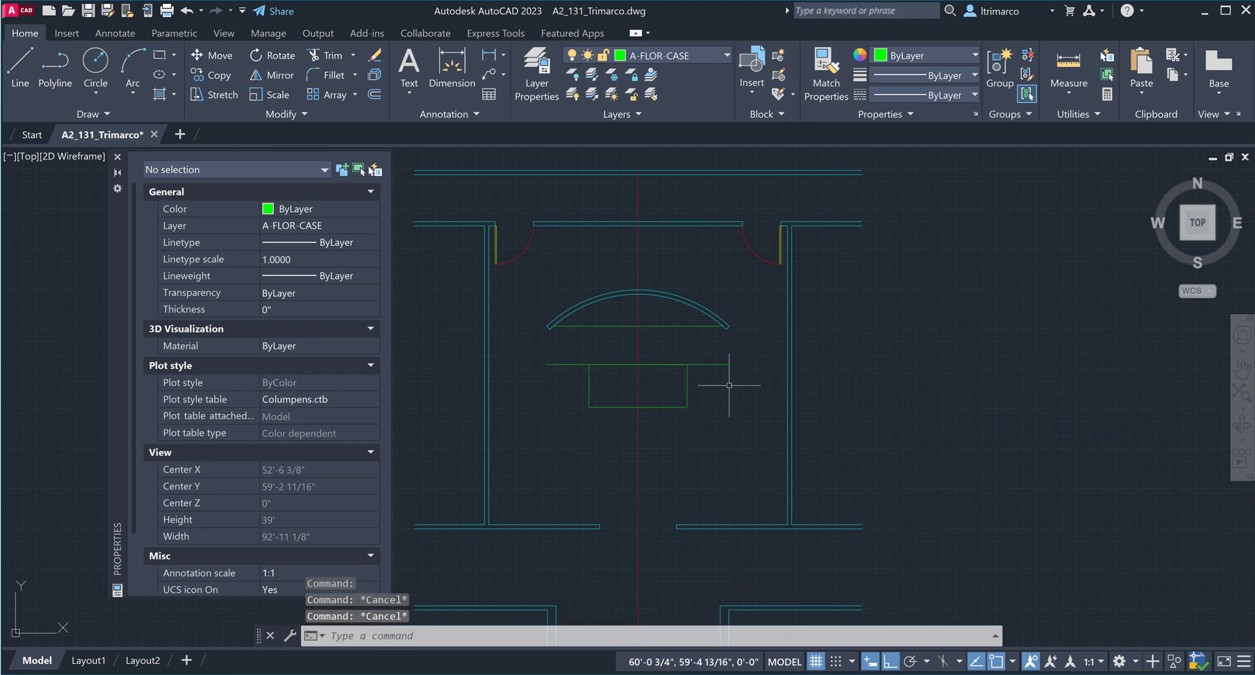
left_click(731, 374)
left_click(711, 355)
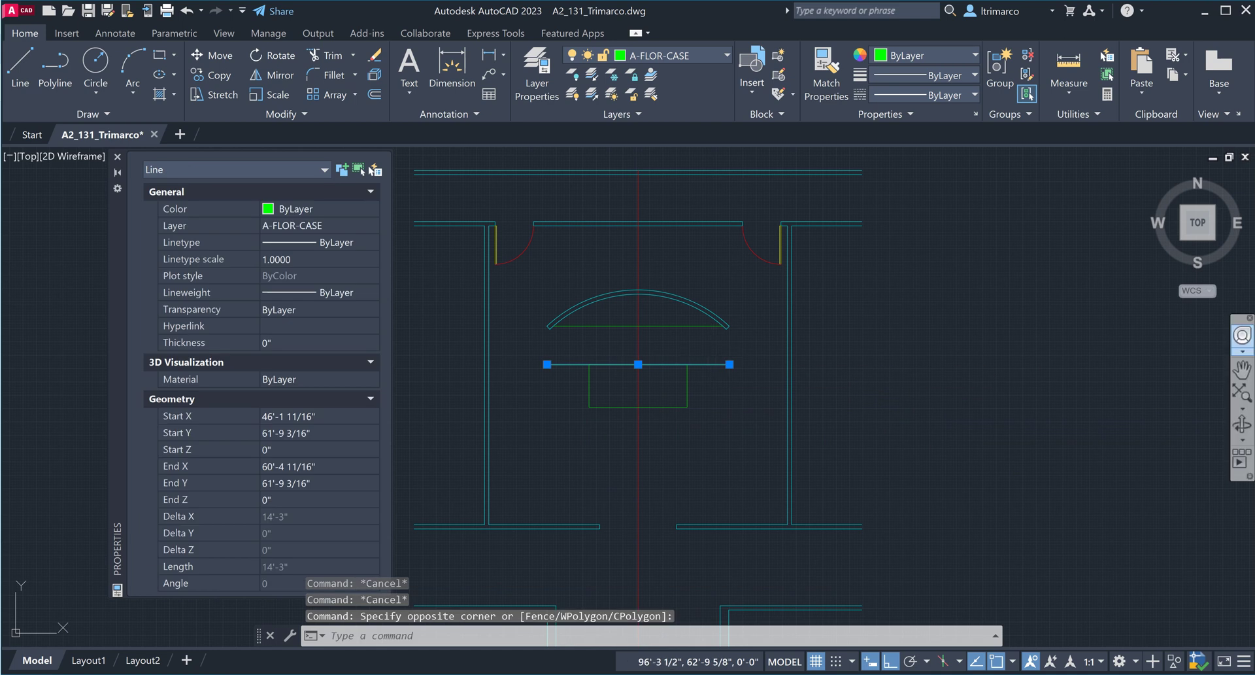
key("Delete")
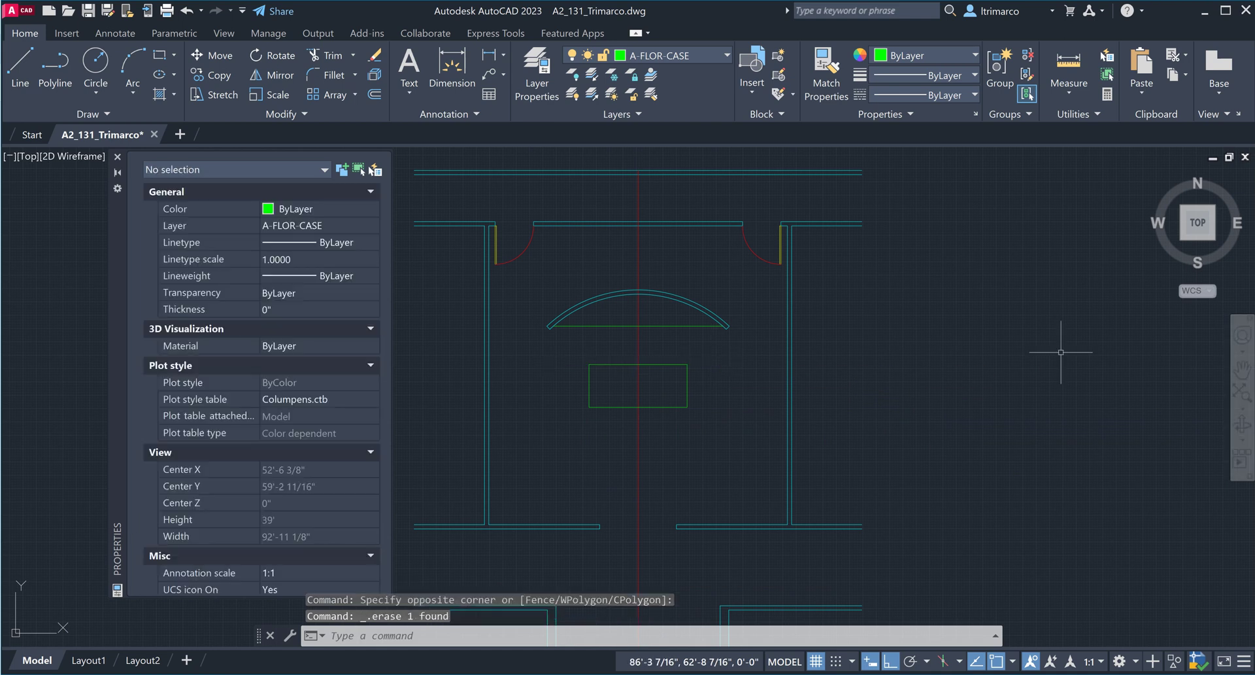
scroll(639, 337, "up", 4)
middle_click_drag(651, 300, 730, 325)
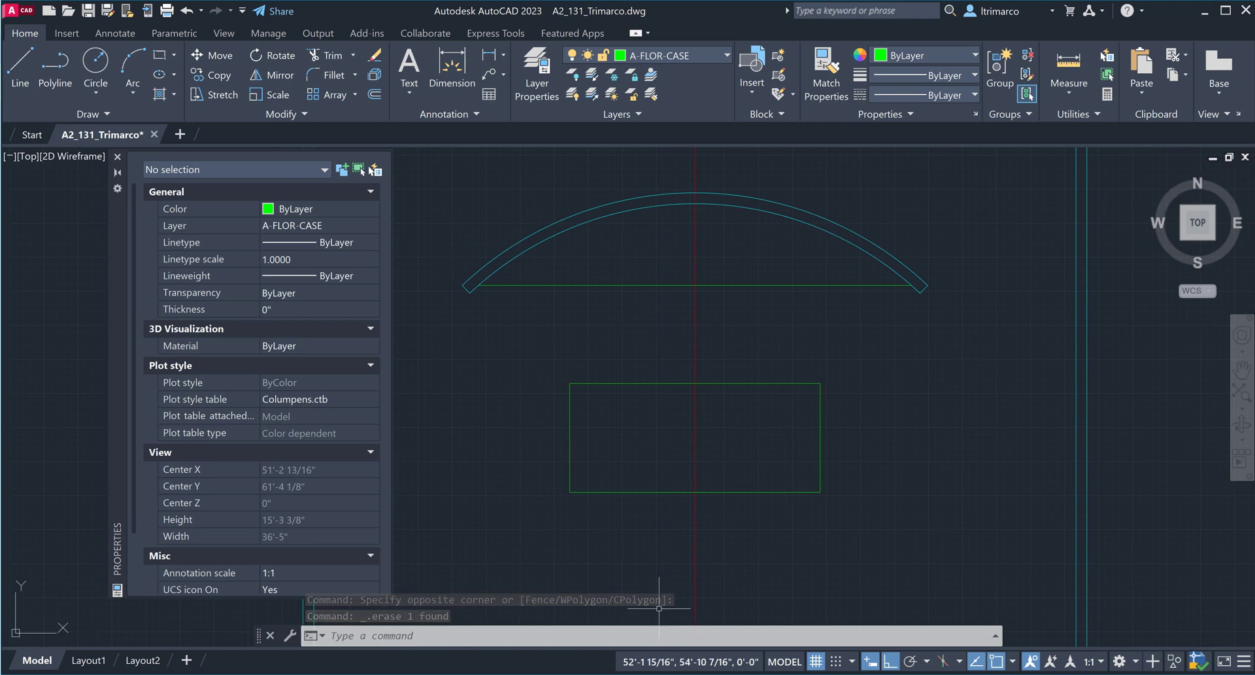
Check the reference PDF, then window-select the green A-FLOR-CASE casework rectangle
key("alt+Tab")
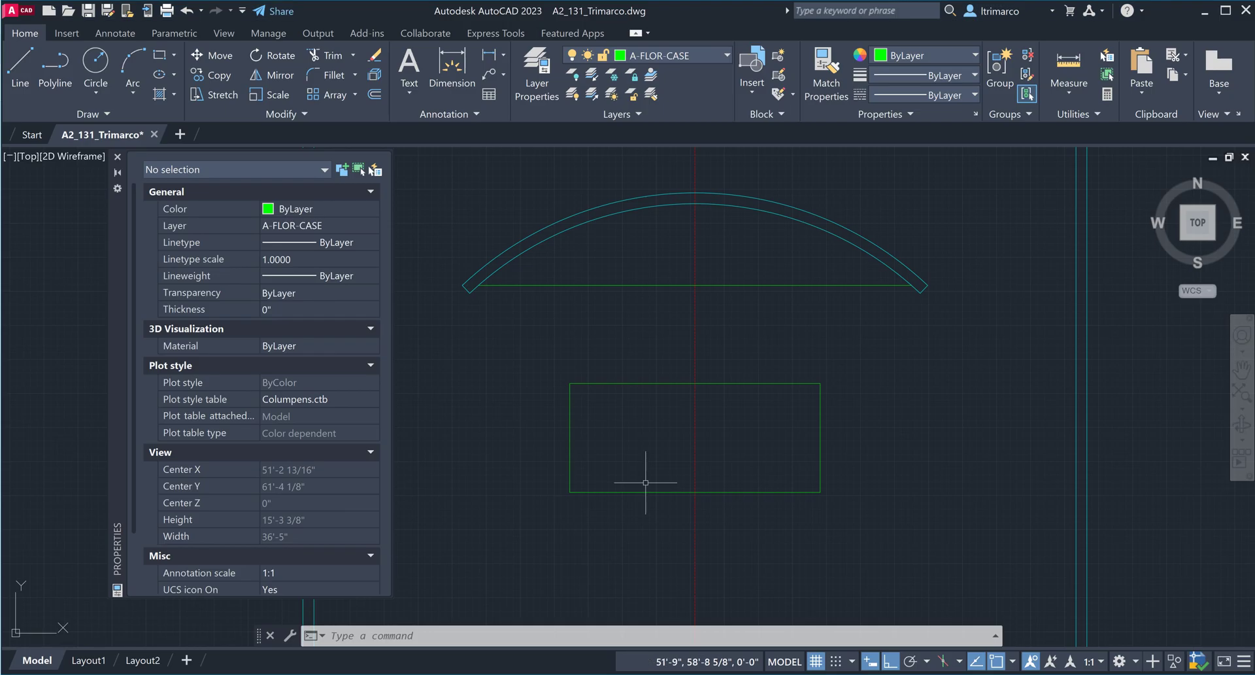
left_click(771, 527)
left_click(751, 478)
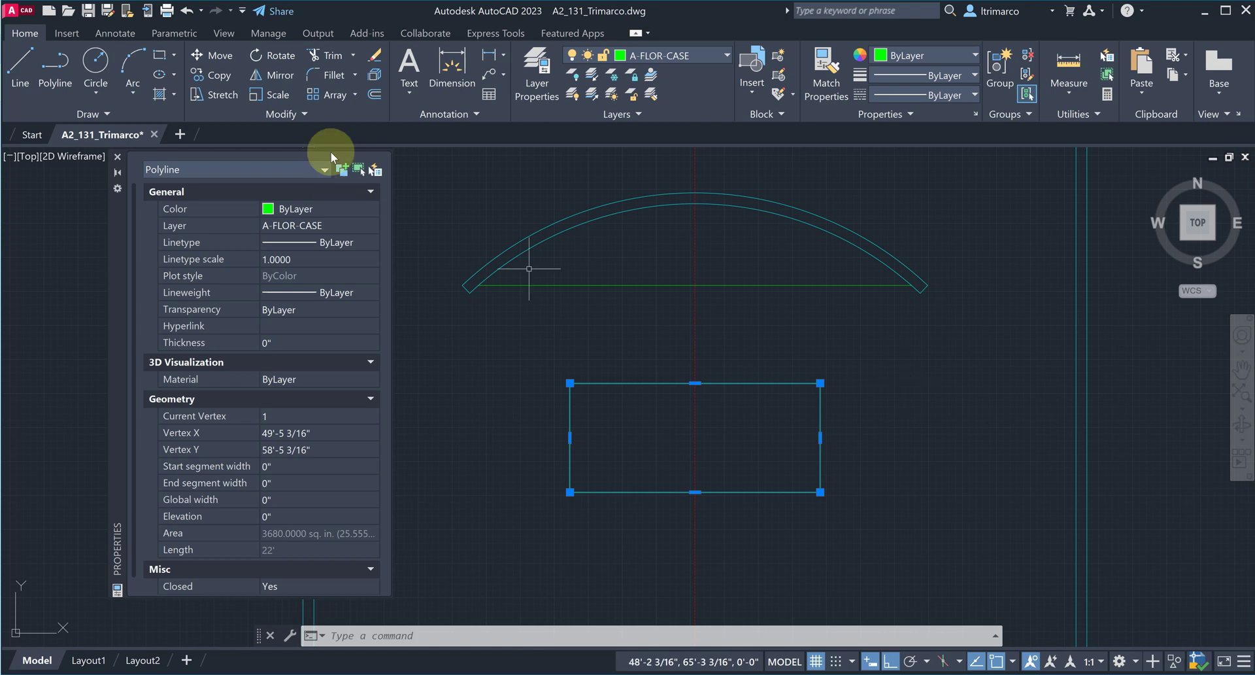
Offset the casework rectangle 6 inches inward to make an inner green outline
left_click(374, 94)
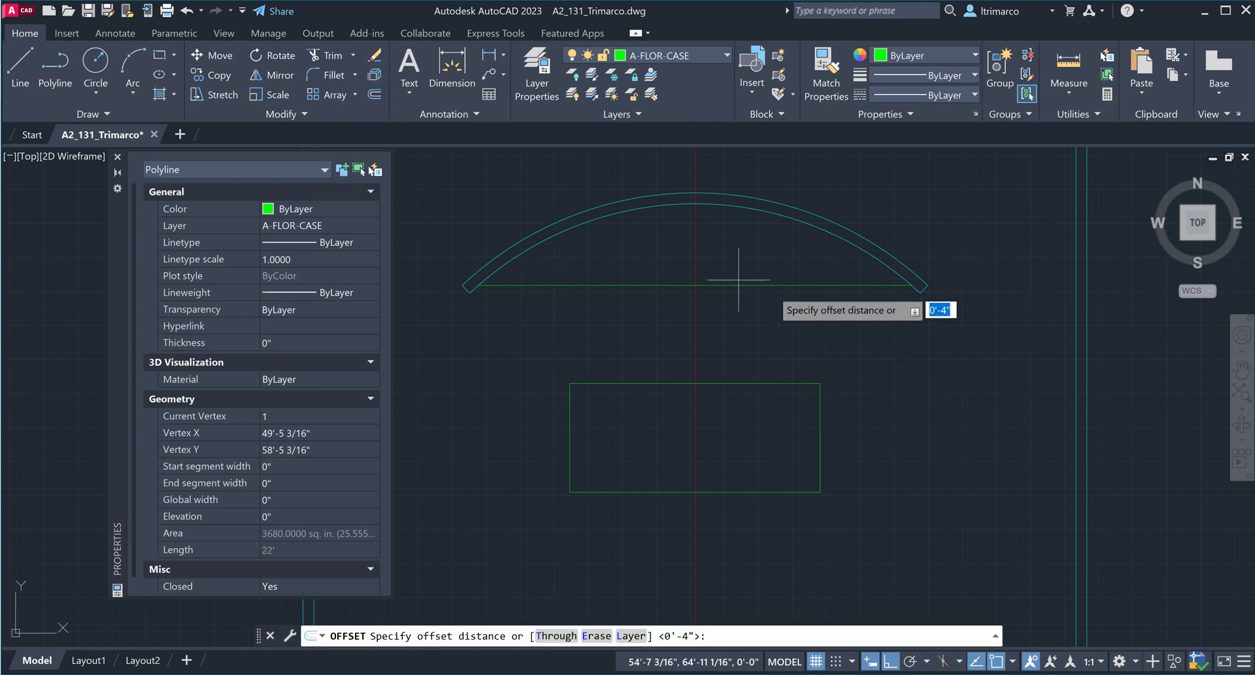
type("6")
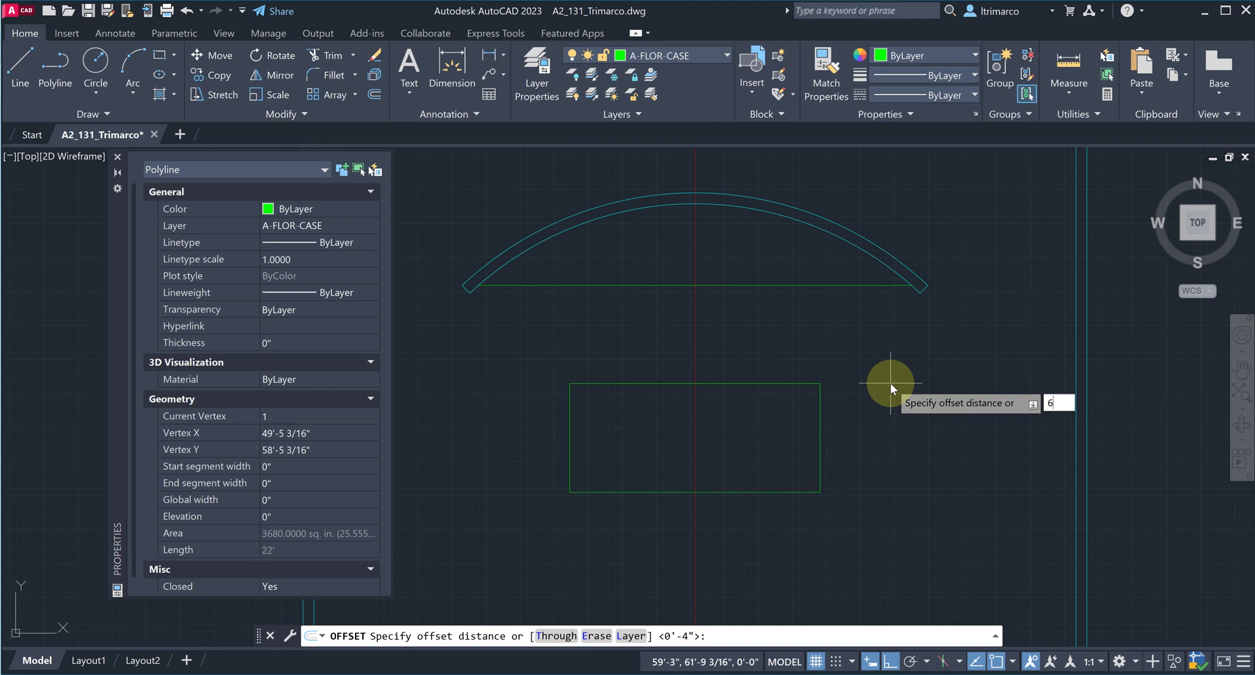
key("Return")
left_click(822, 383)
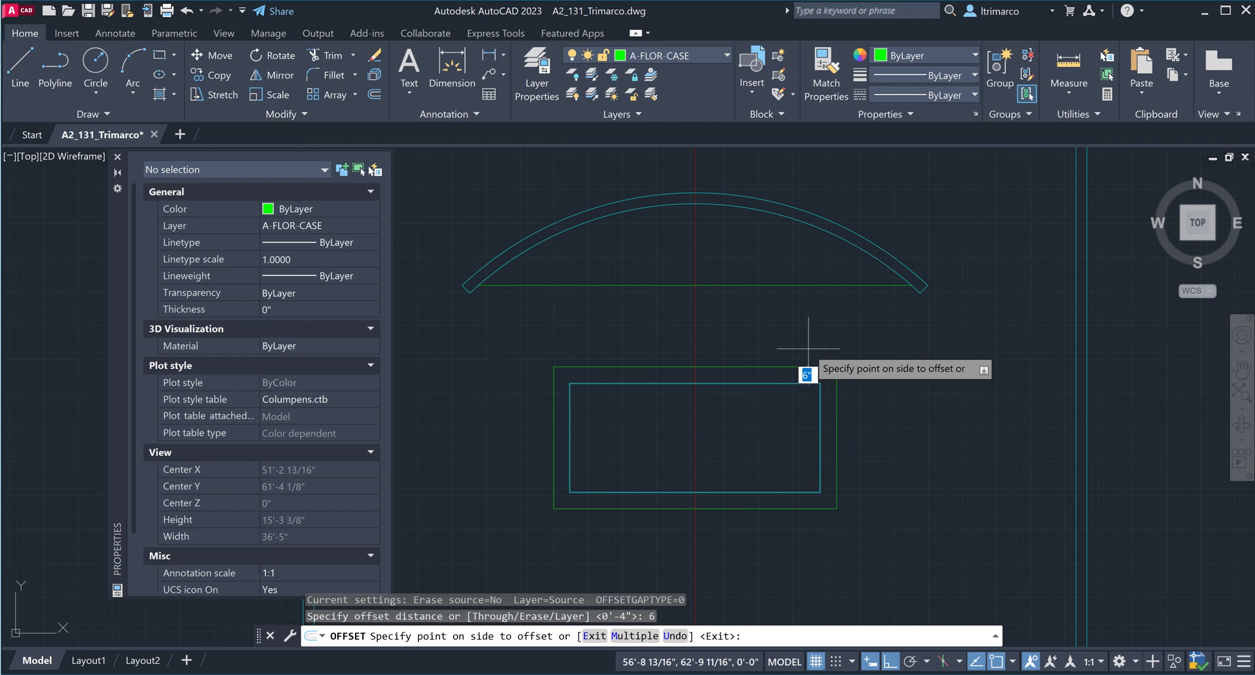
left_click(761, 424)
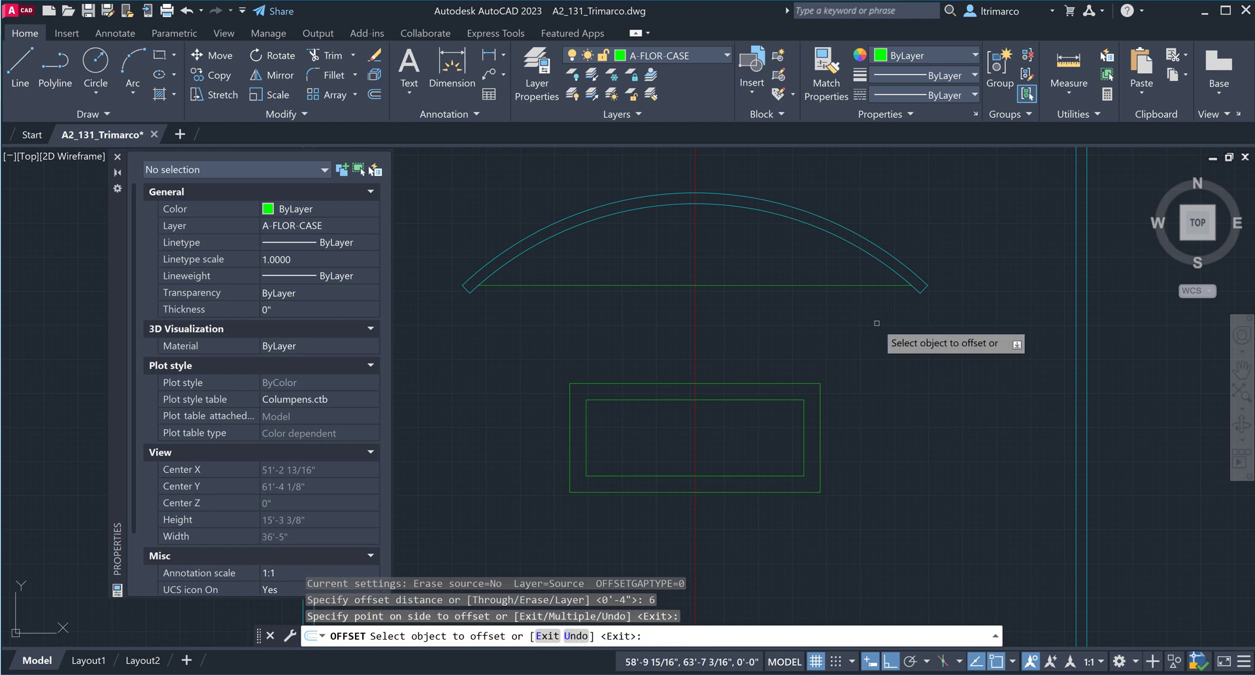
key("Escape")
key("Escape")
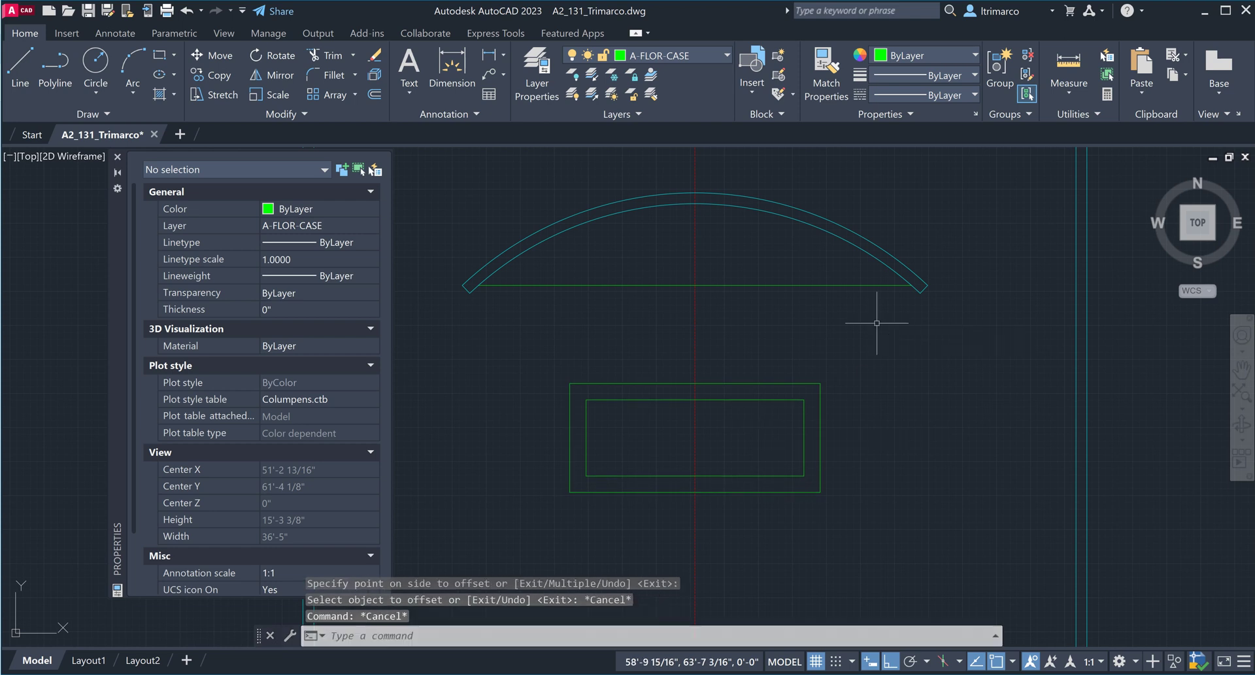
Fillet all corners of the inner rectangle at radius 6 using FILLET's Polyline option
left_click(807, 428)
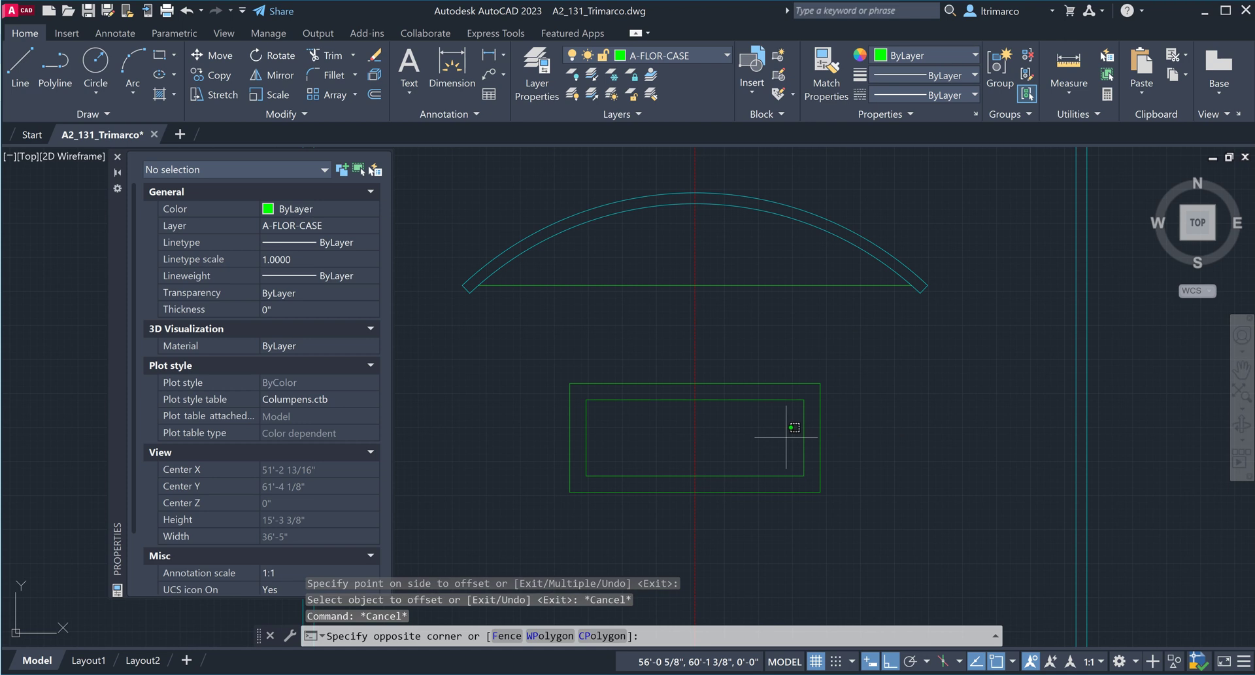
left_click(767, 392)
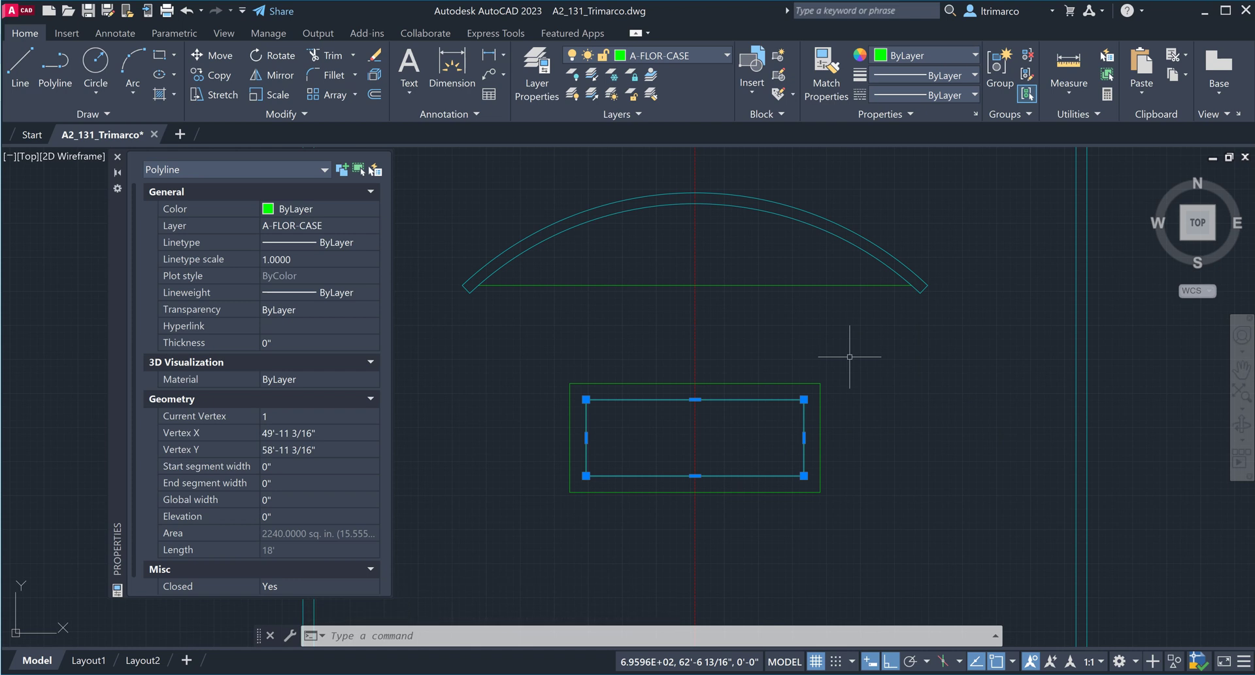
type("fillet")
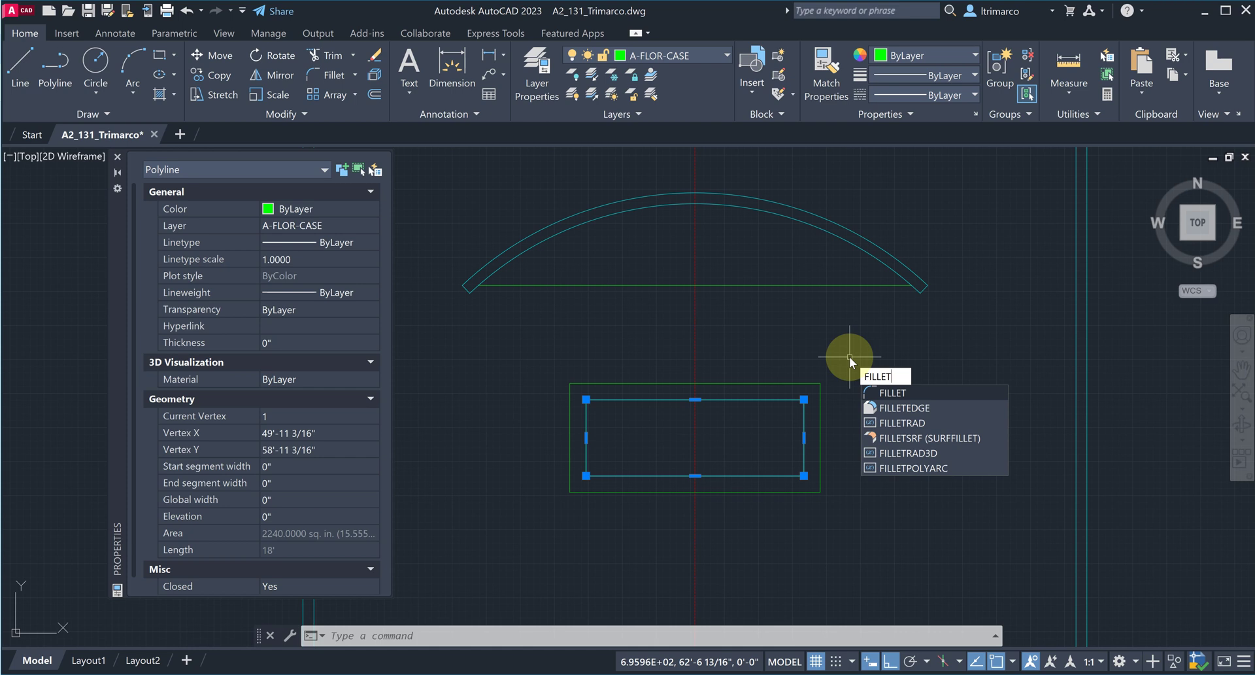
key("Return")
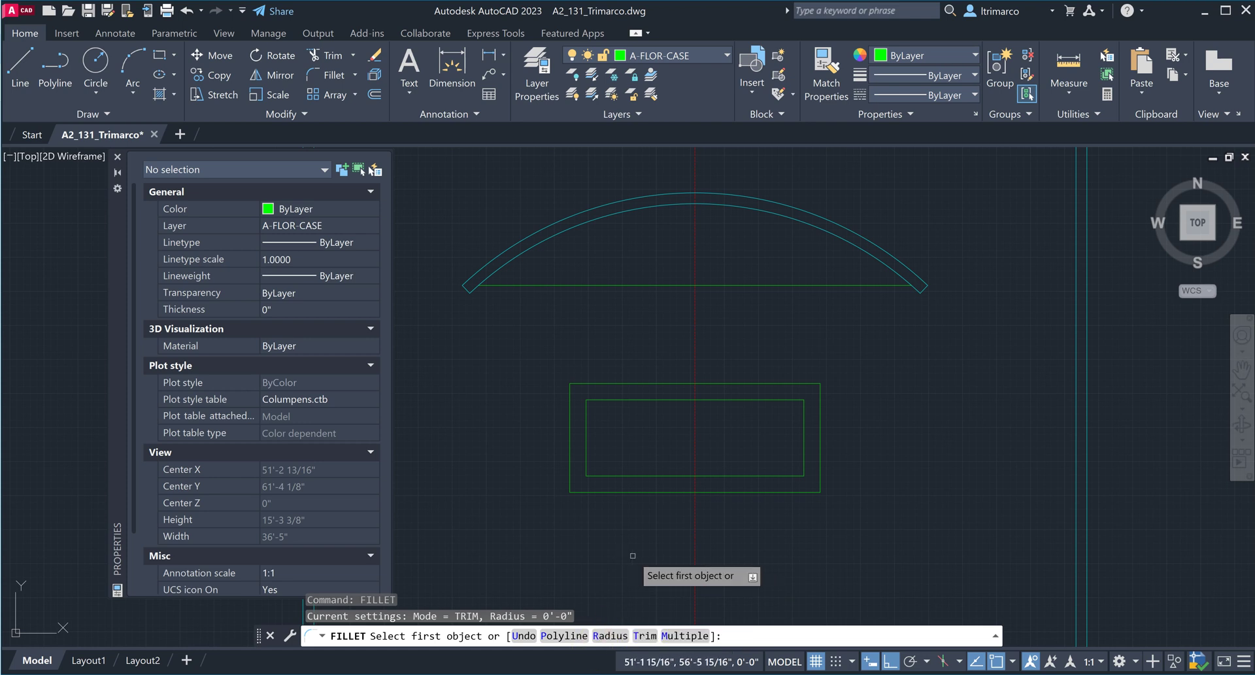
left_click(609, 636)
type("6")
key("Return")
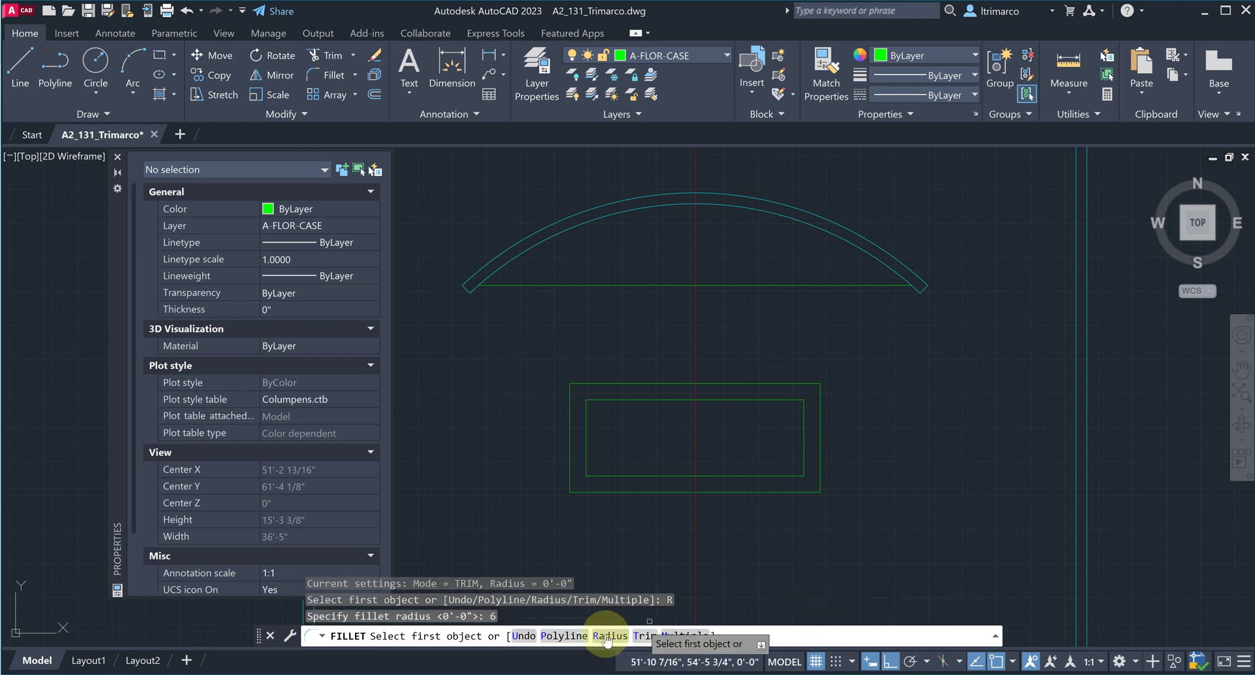
left_click(563, 636)
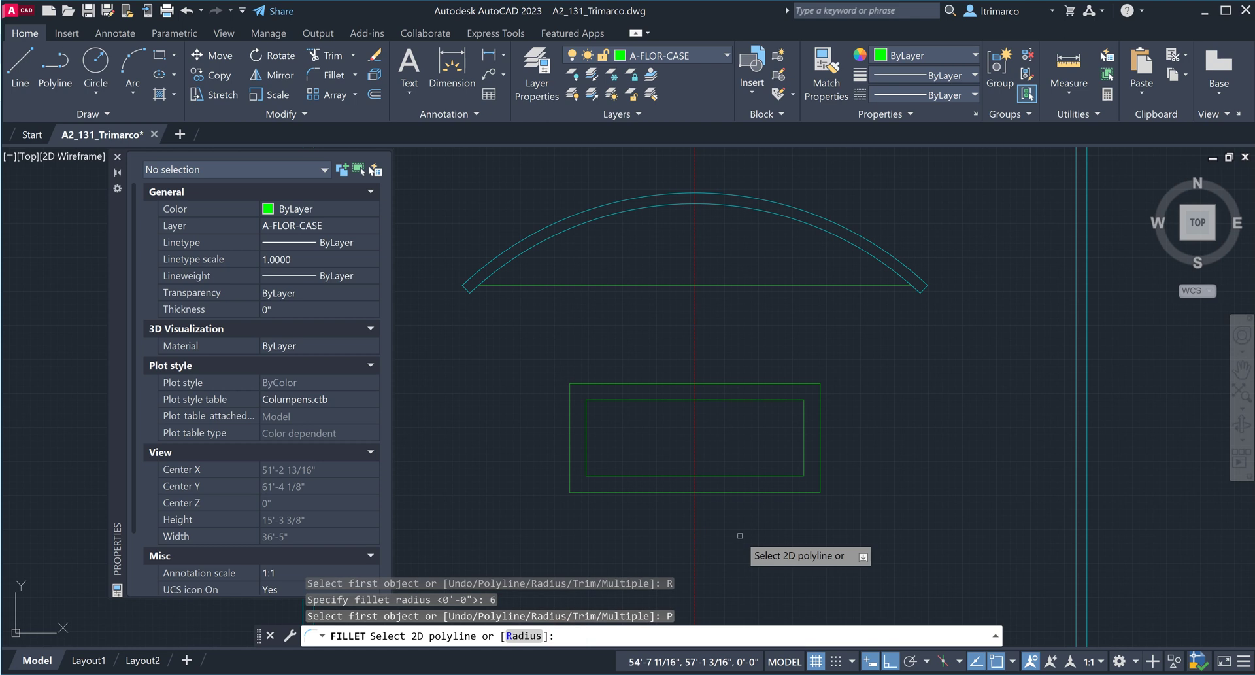
left_click(762, 474)
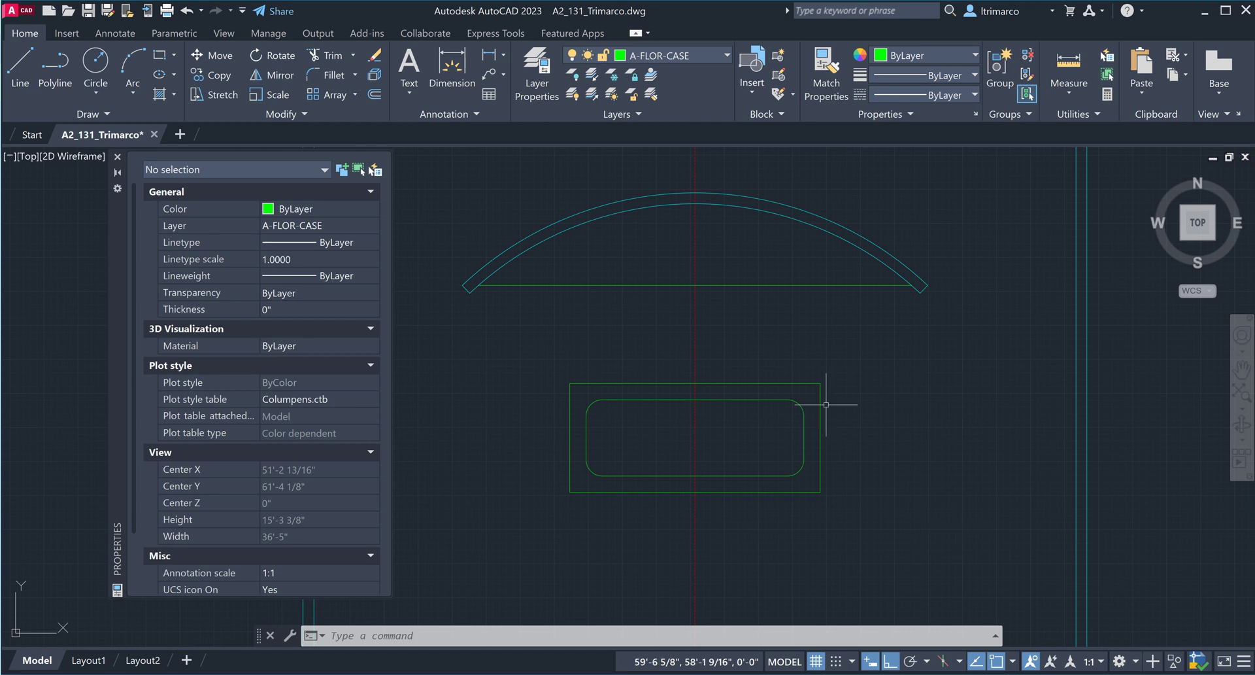
Zoom out, check the curved wall's arc selection, and save the drawing
scroll(828, 357, "down", 5)
middle_click_drag(827, 366, 724, 342)
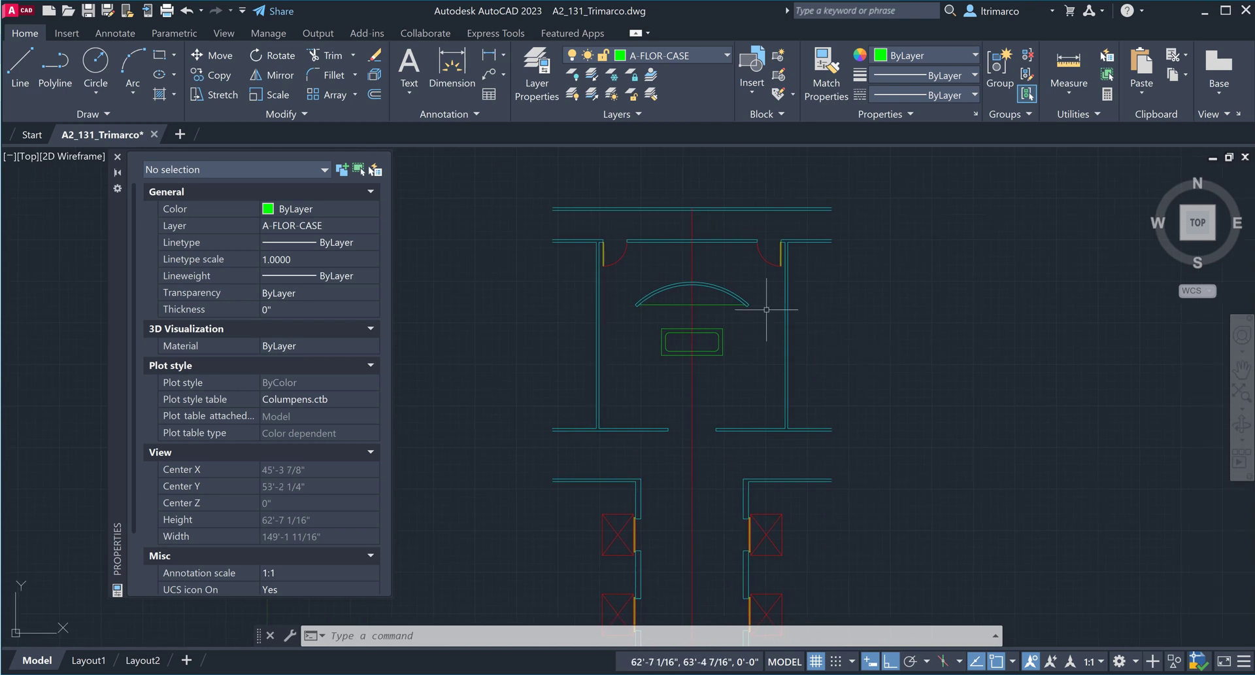
scroll(729, 283, "up", 2)
left_click(729, 283)
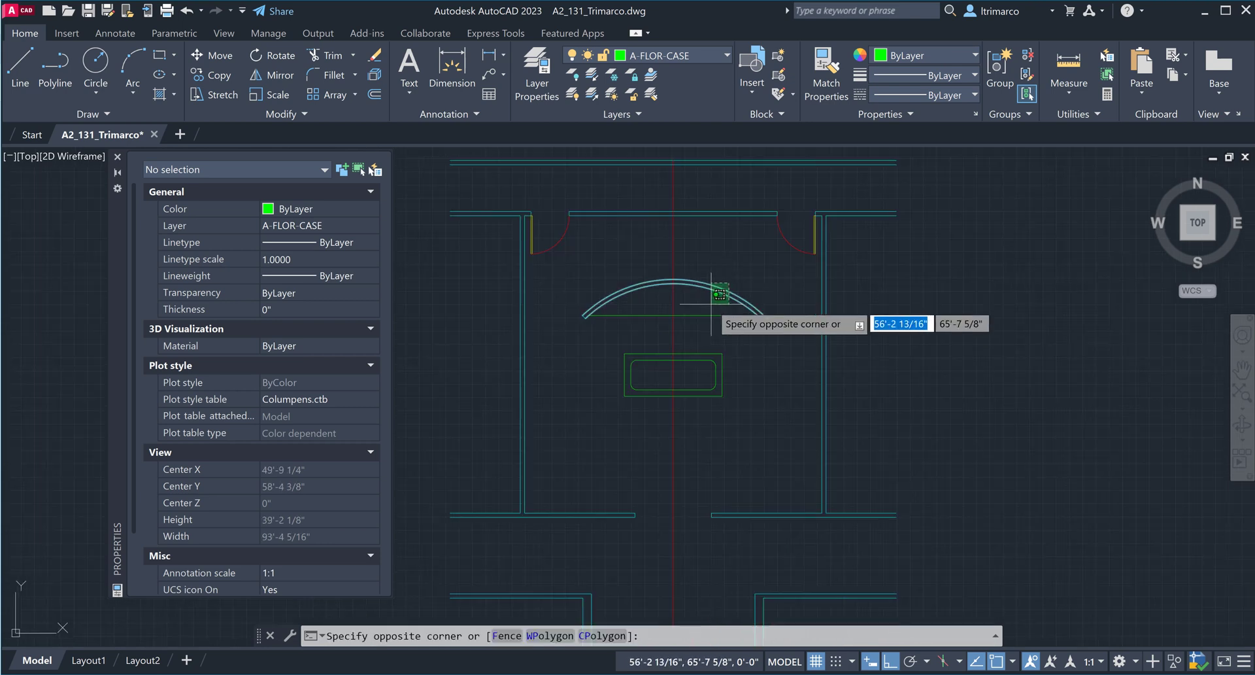
left_click(713, 331)
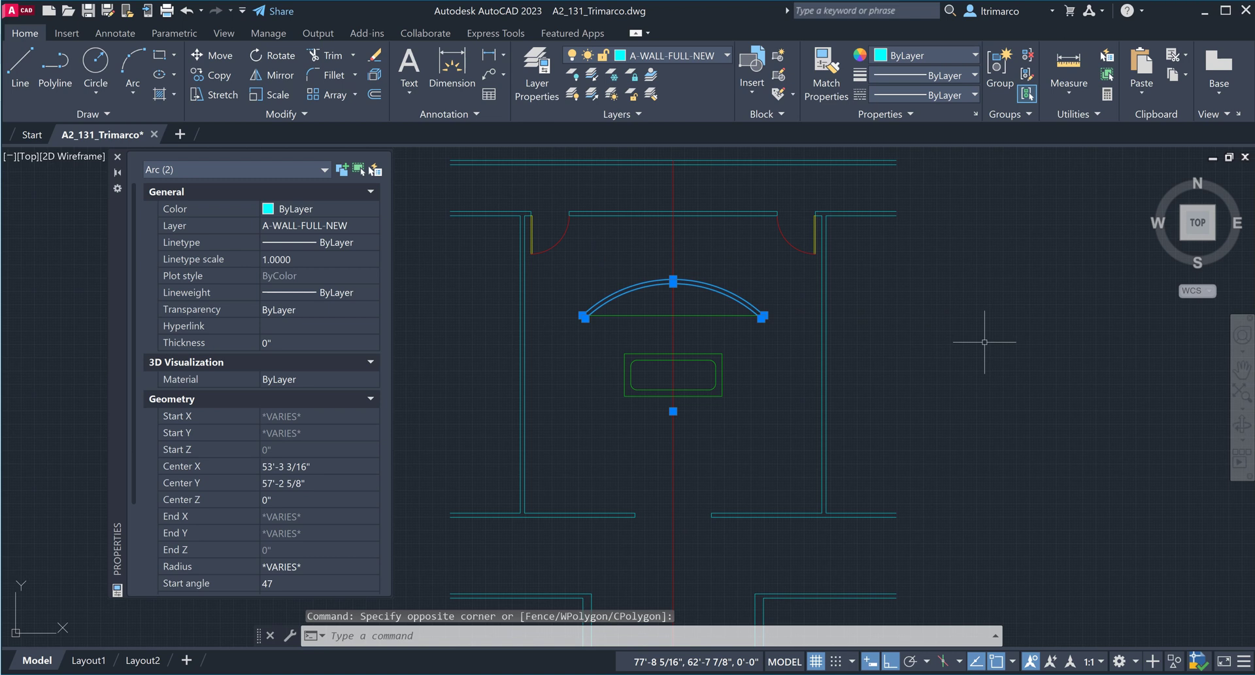
key("Escape")
key("Escape")
left_click(88, 10)
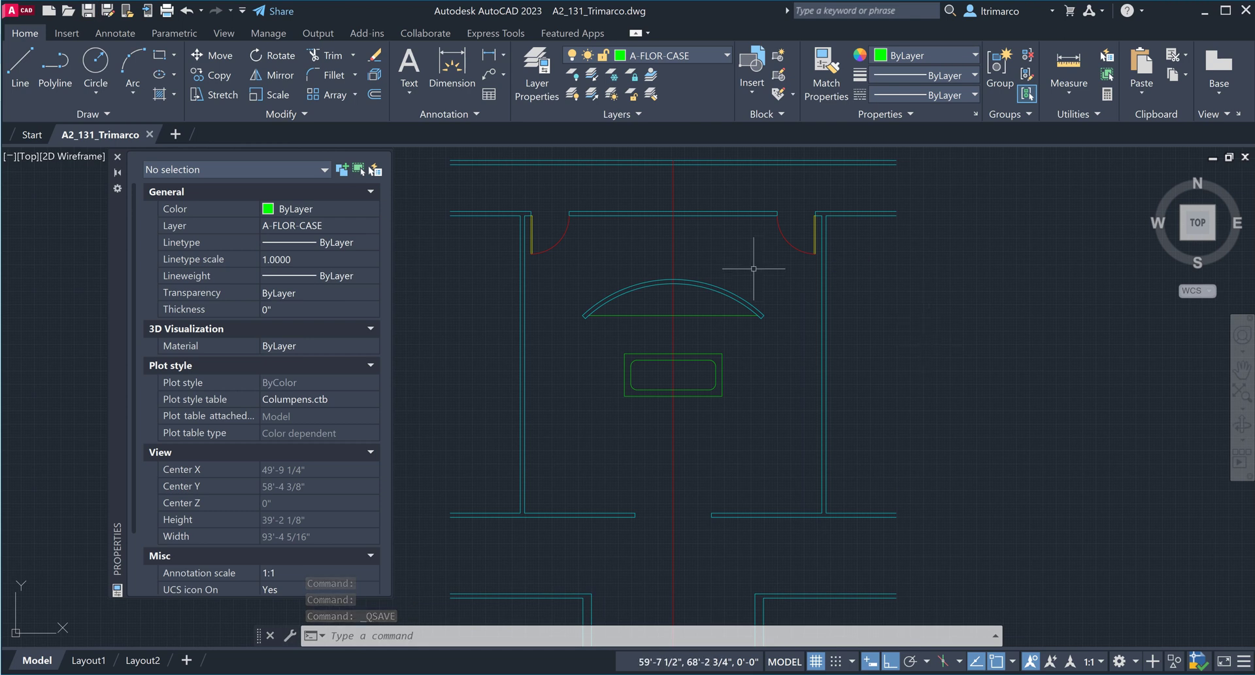
Inspect the straight wall lines and both arcs of the curved wall by selecting them
scroll(714, 252, "up", 2)
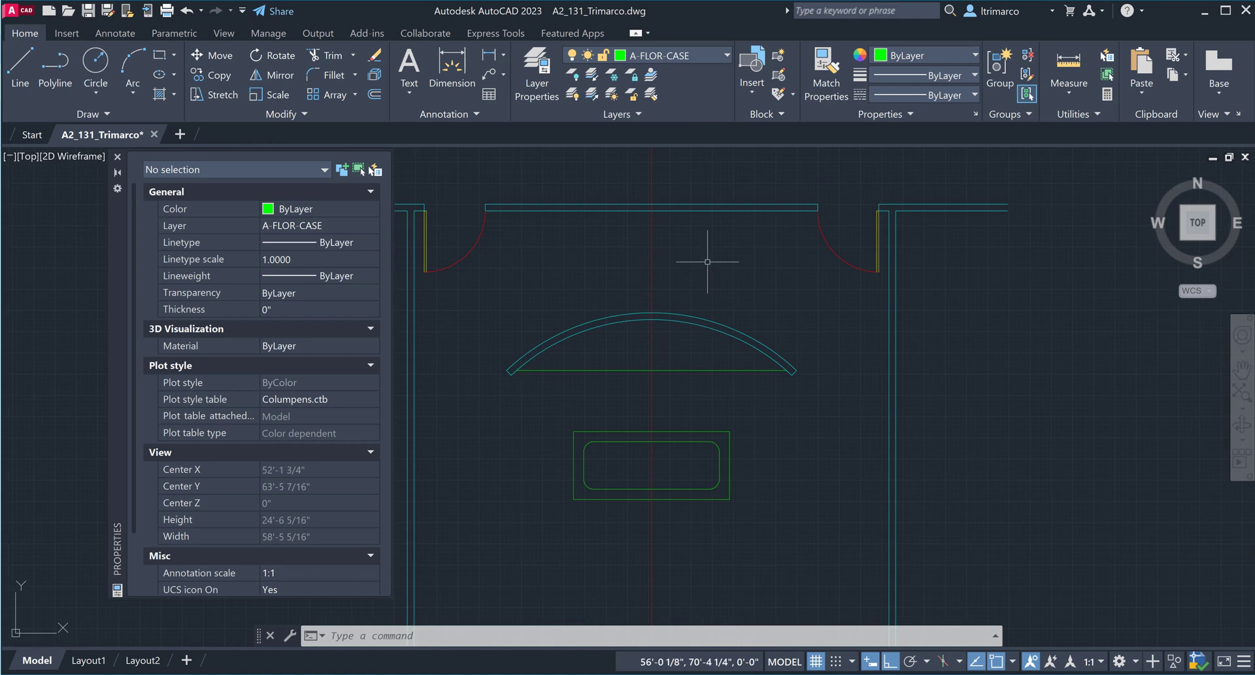
middle_click_drag(786, 341, 803, 353)
middle_click_drag(831, 351, 838, 349)
left_click(892, 338)
left_click(827, 229)
left_click(855, 196)
key("Escape")
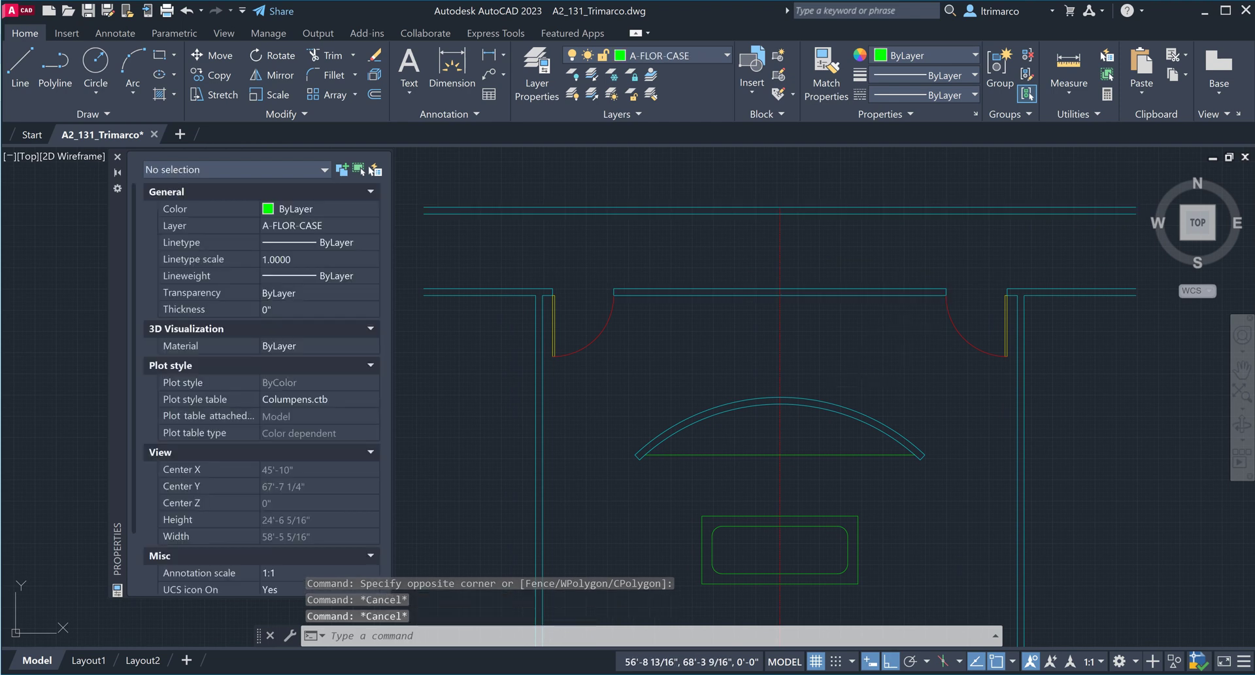
left_click(849, 364)
left_click(826, 426)
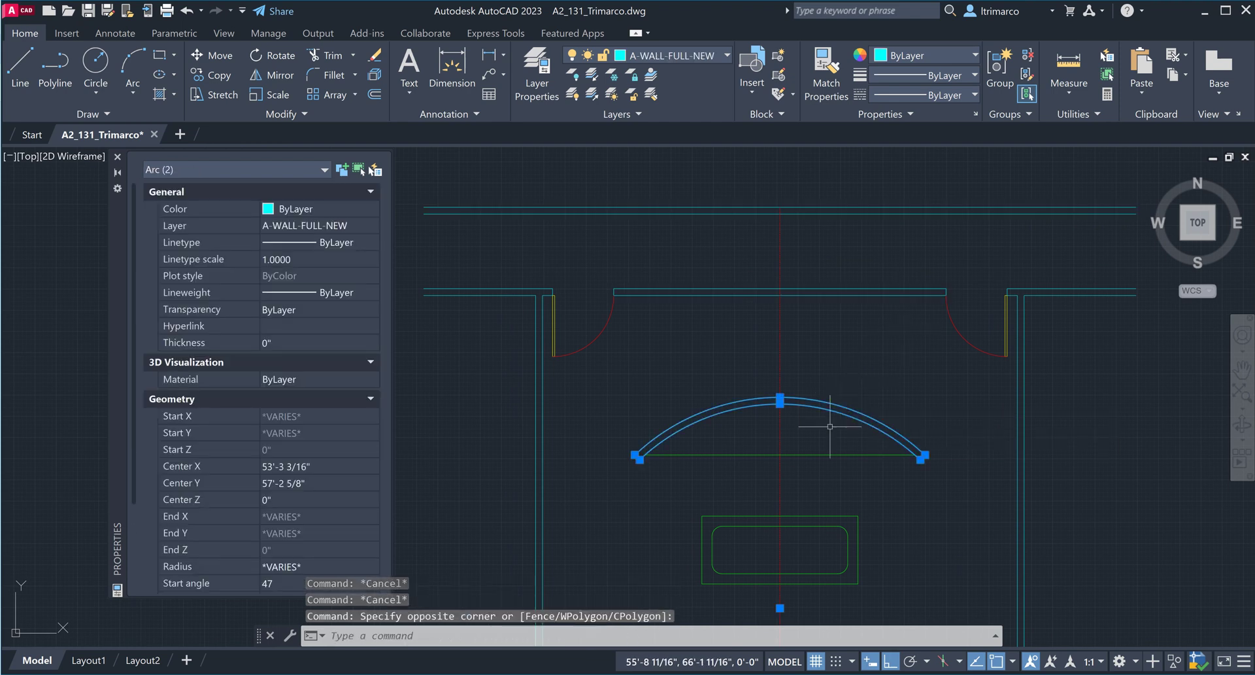
key("Escape")
key("Escape")
Add layer A-WALL-PRHT-NEW, copied from A-WALL-FULL-NEW, in the Layer Properties manager
left_click(549, 84)
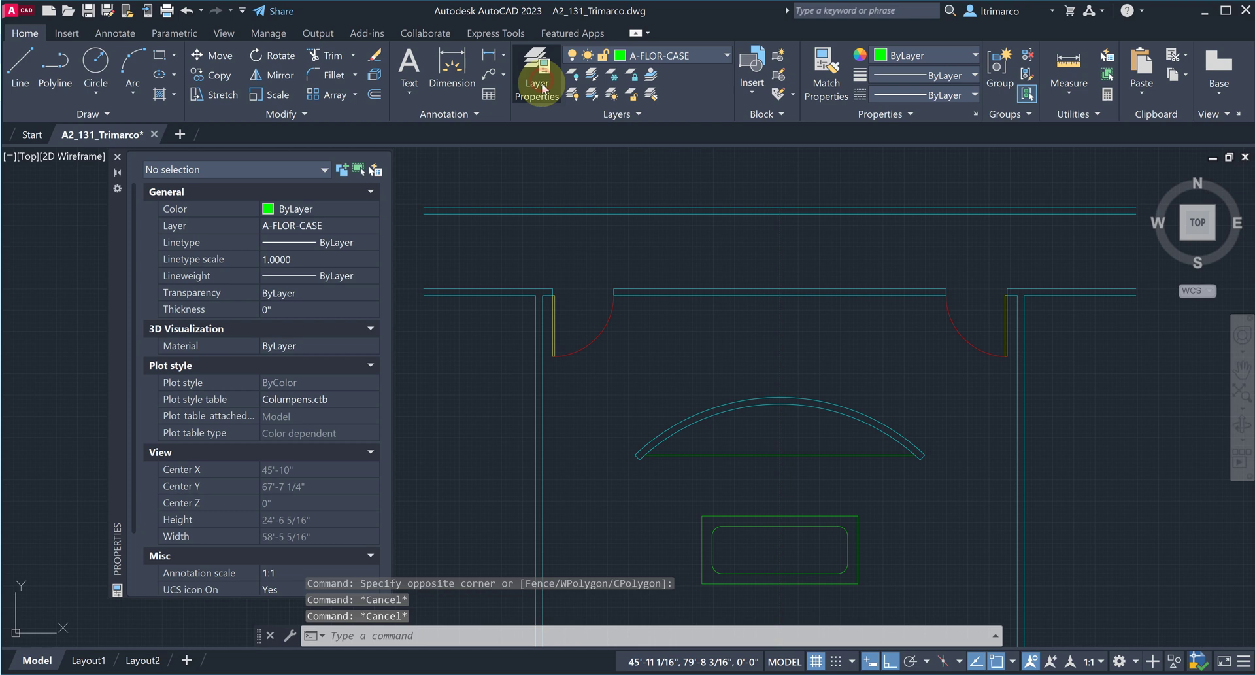
left_click(477, 371)
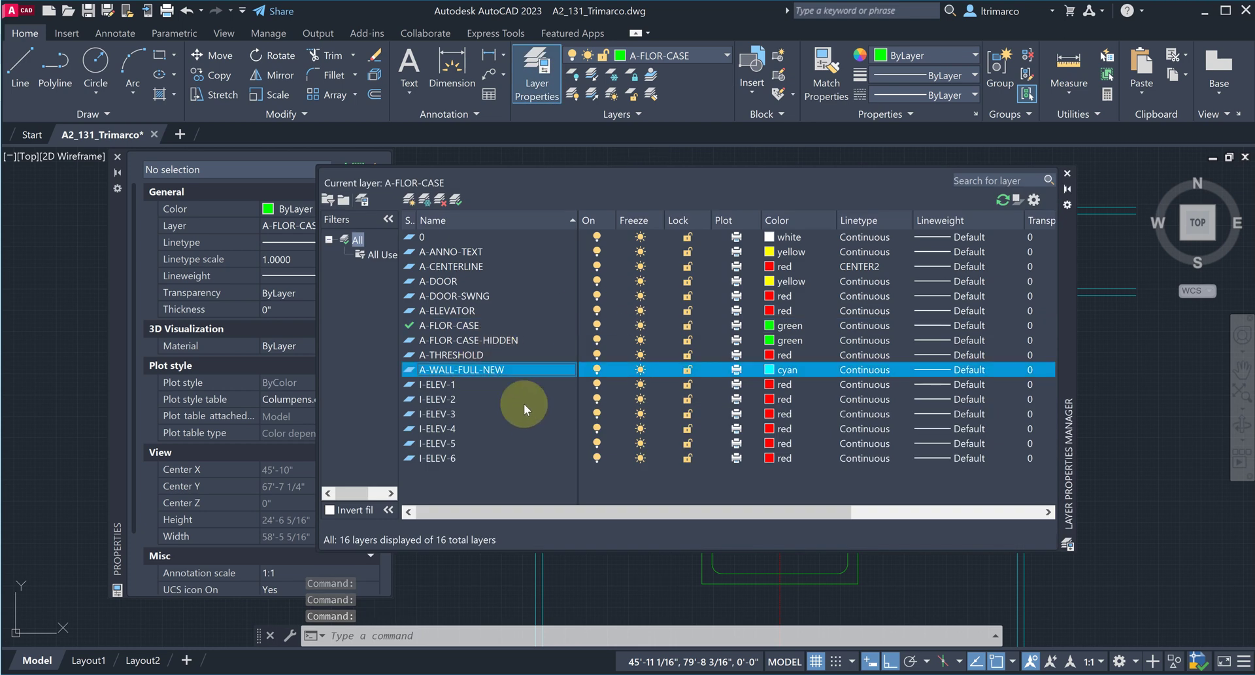
left_click(409, 201)
type("A-WALL")
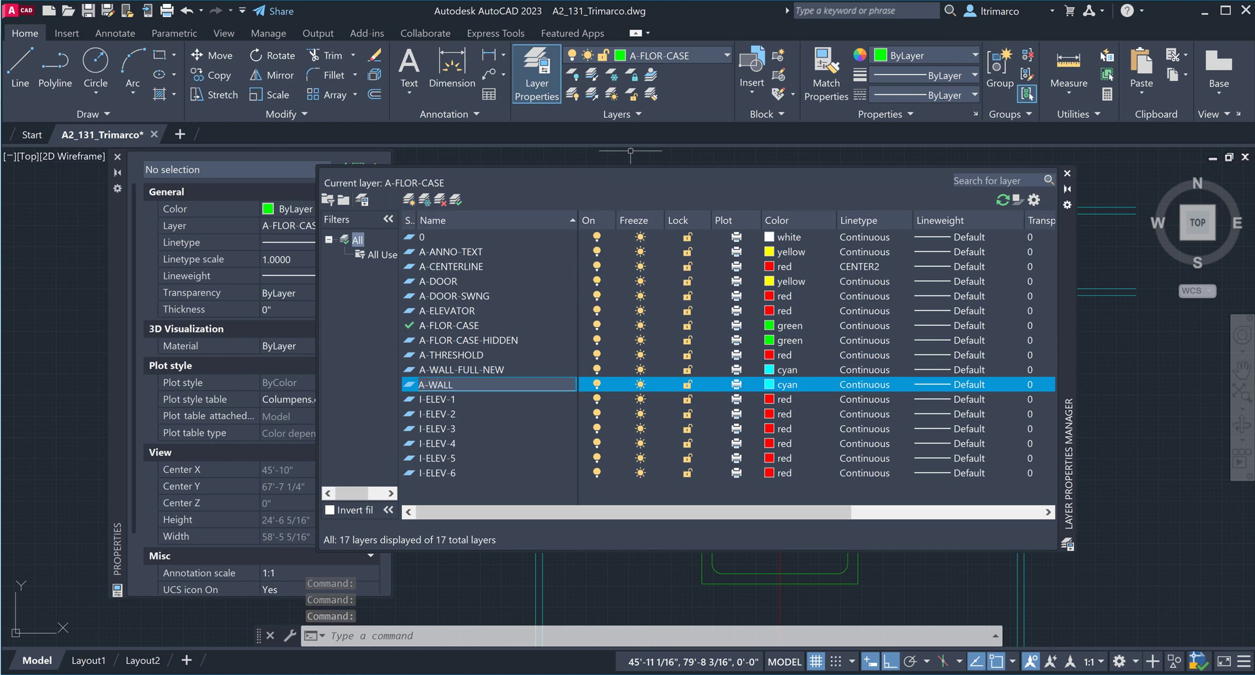
type("-PRHT-NEW")
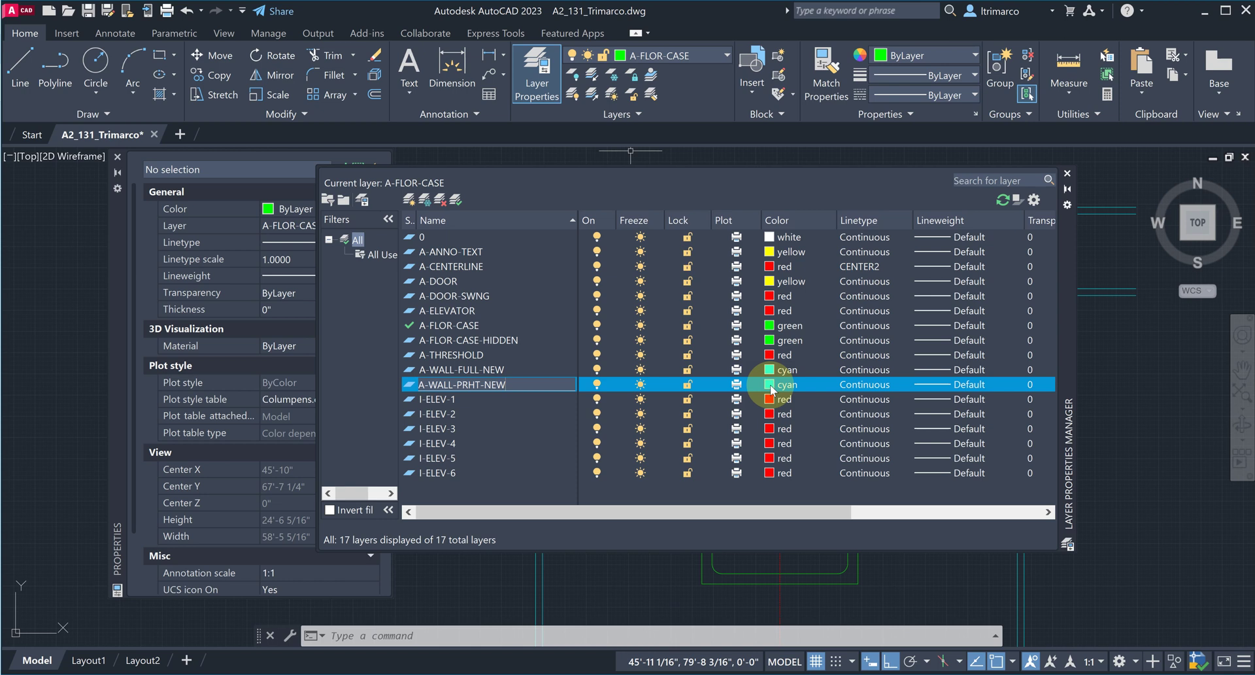
key("Return")
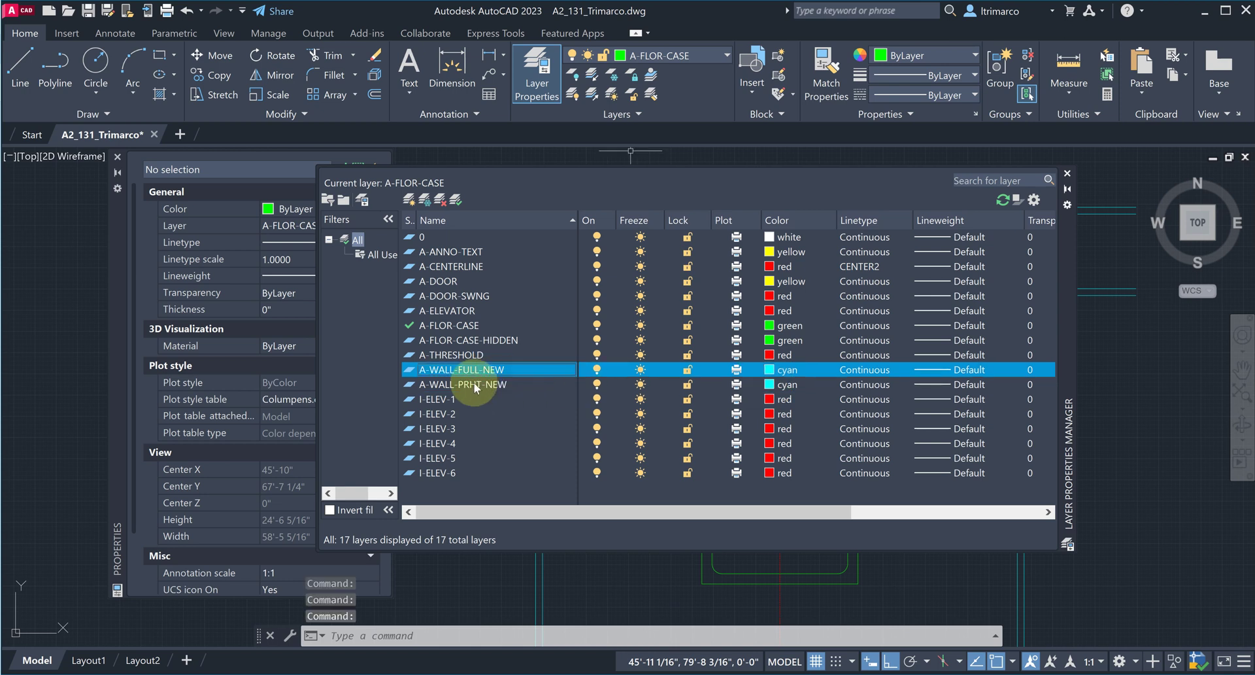
left_click(1067, 172)
scroll(634, 455, "up", 3)
left_click(652, 489)
Move the double-arc wall lines onto the A-WALL-PRHT-NEW layer
left_click(628, 447)
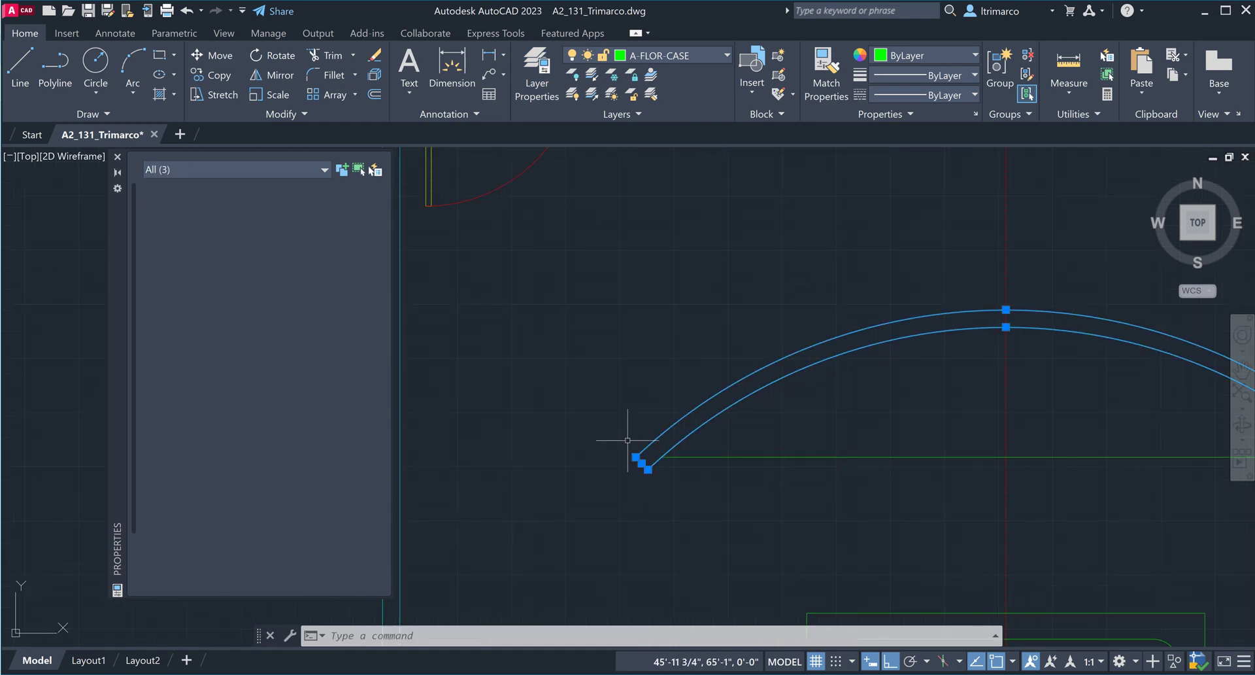
scroll(588, 448, "down", 4)
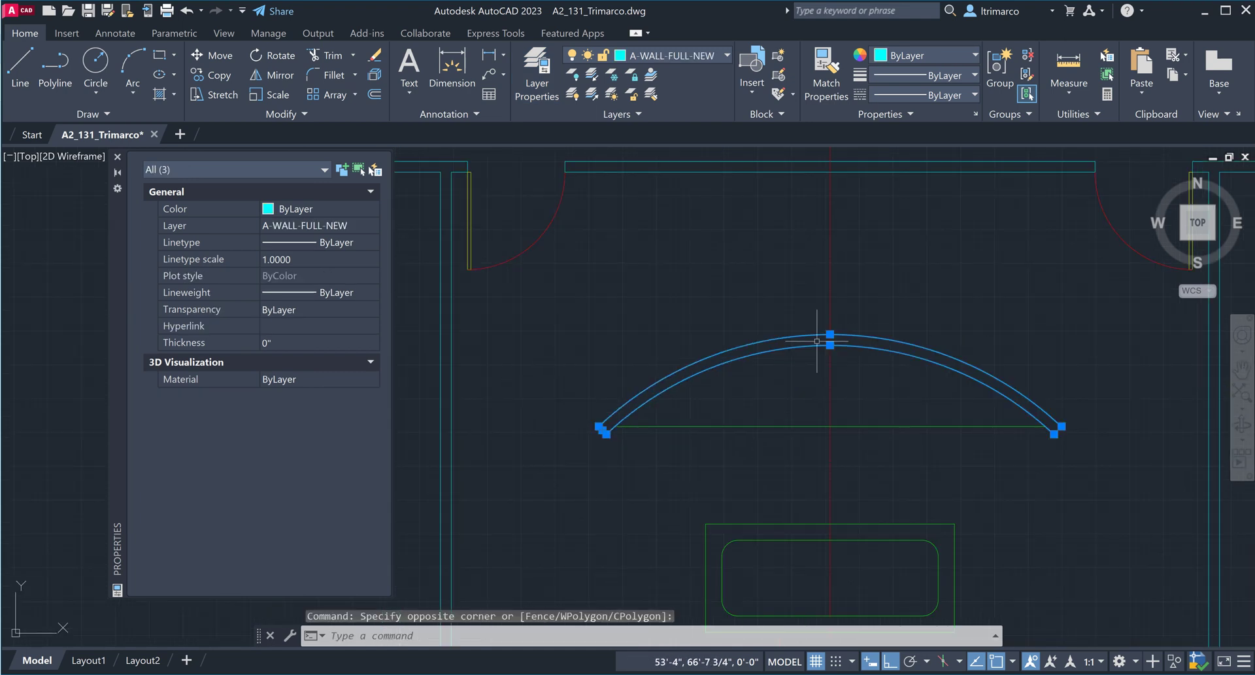
left_click(700, 57)
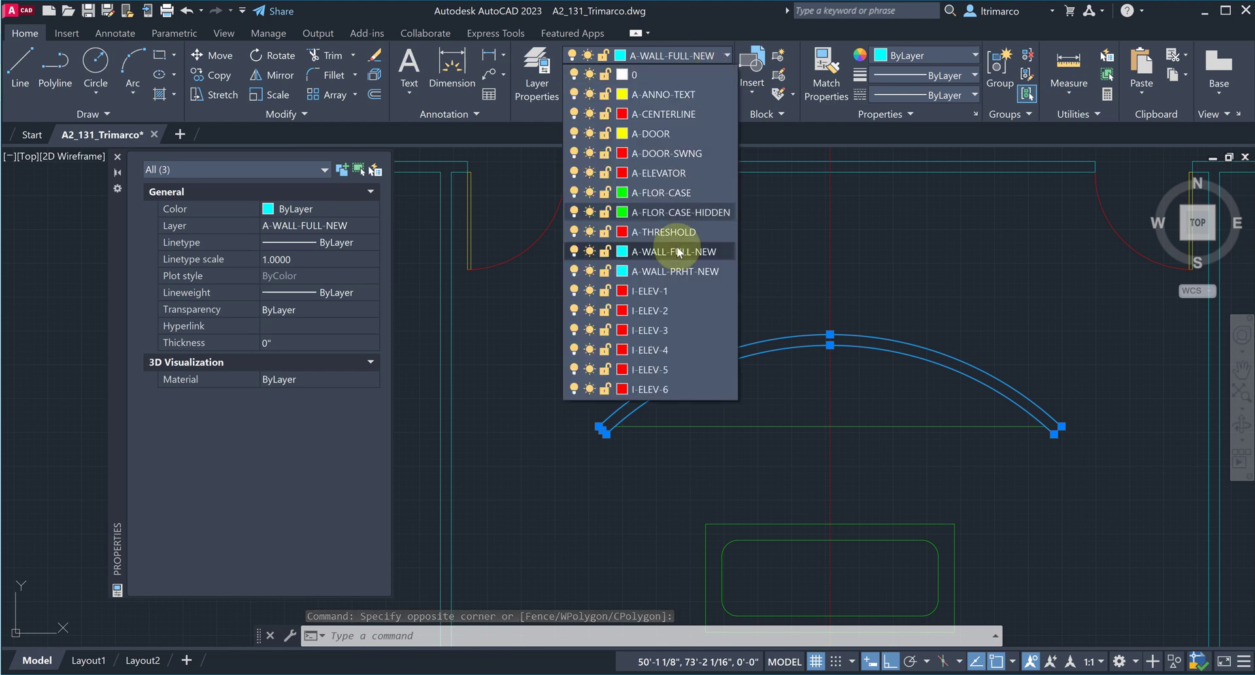
left_click(677, 271)
scroll(1077, 440, "up", 5)
key("Escape")
Put the short line at the arc's end on A-WALL-PRHT-NEW too
left_click(998, 405)
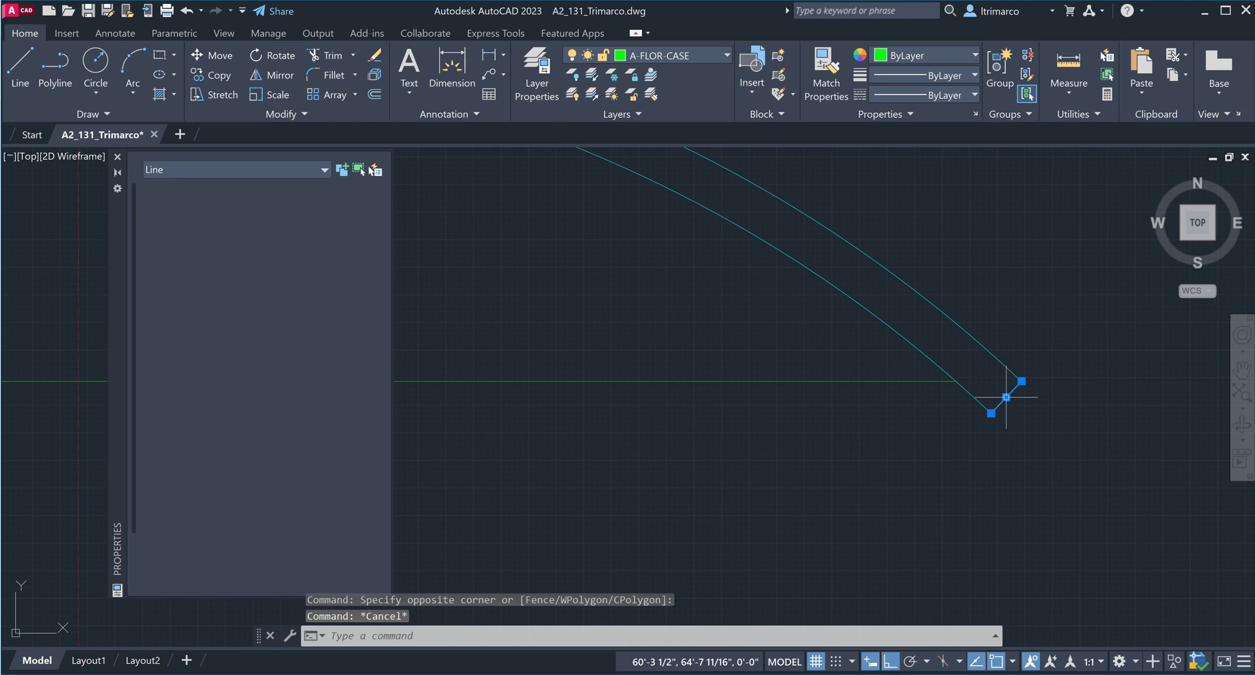
left_click(667, 56)
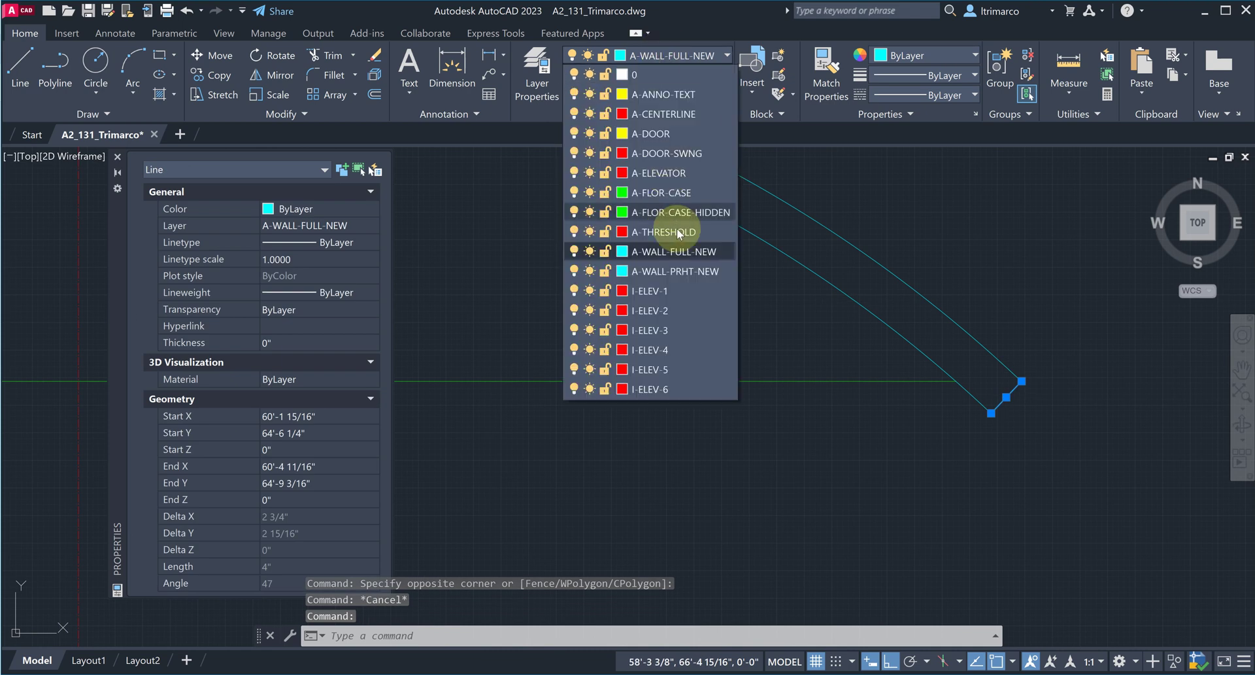
left_click(683, 271)
key("Escape")
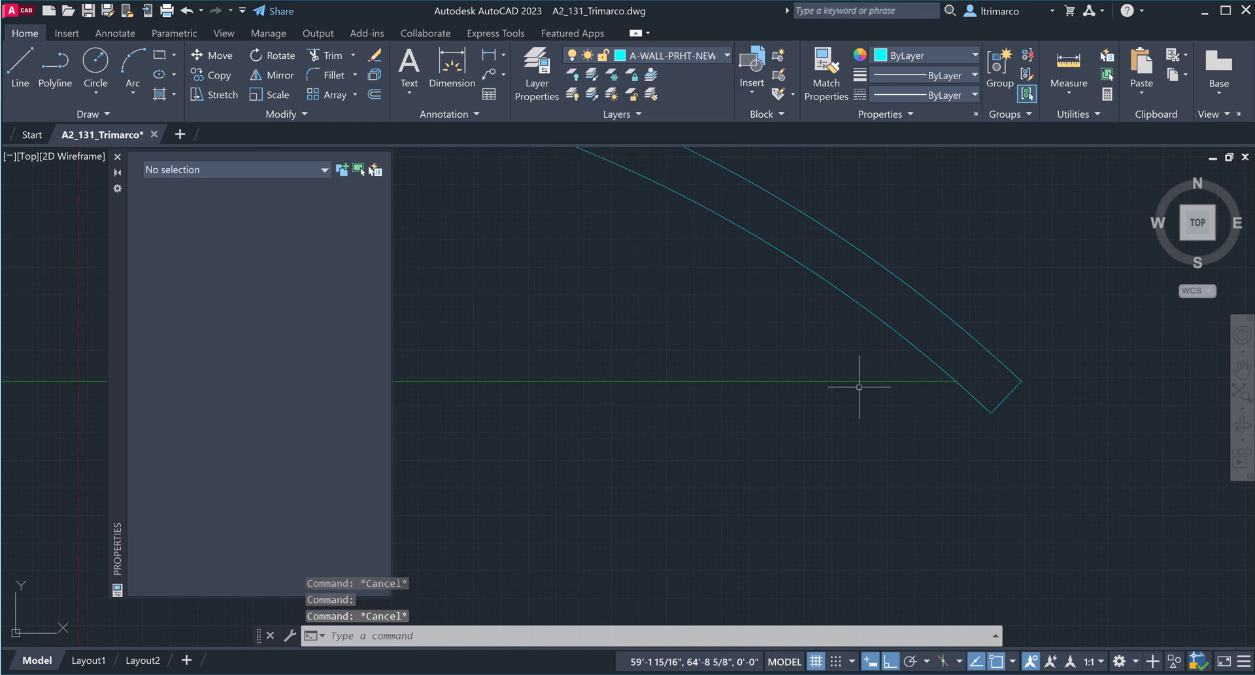
scroll(850, 392, "down", 6)
scroll(784, 371, "down", 1)
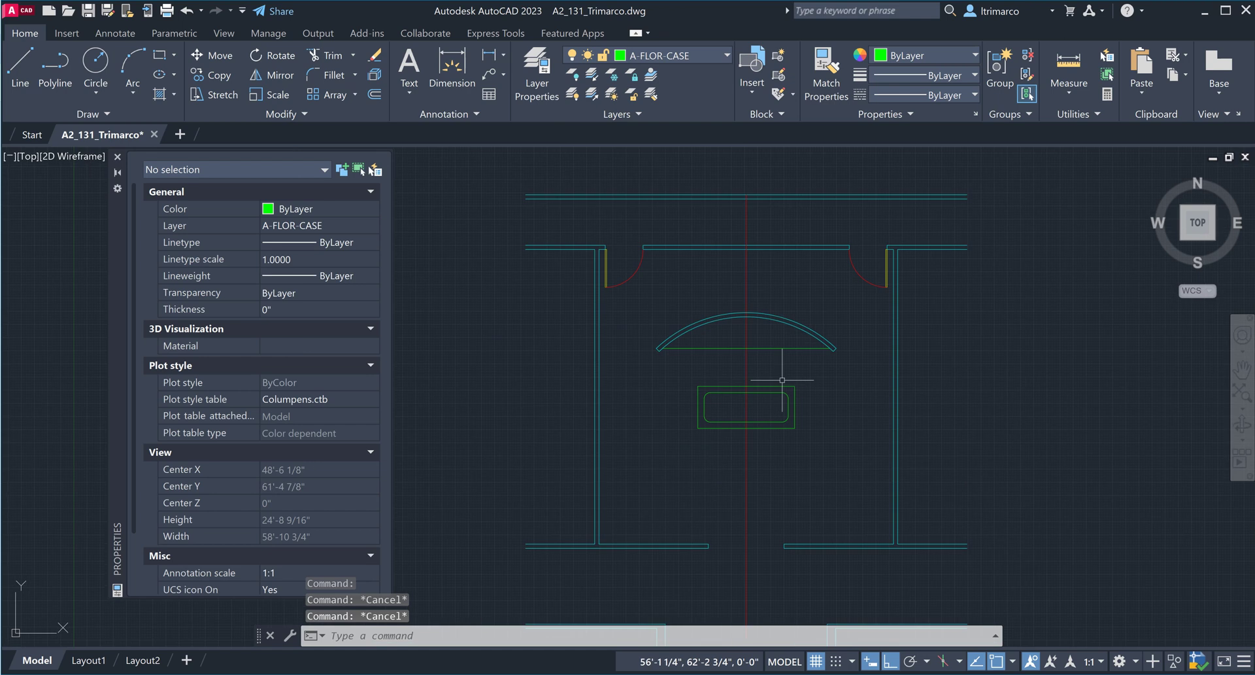
scroll(805, 385, "down", 1)
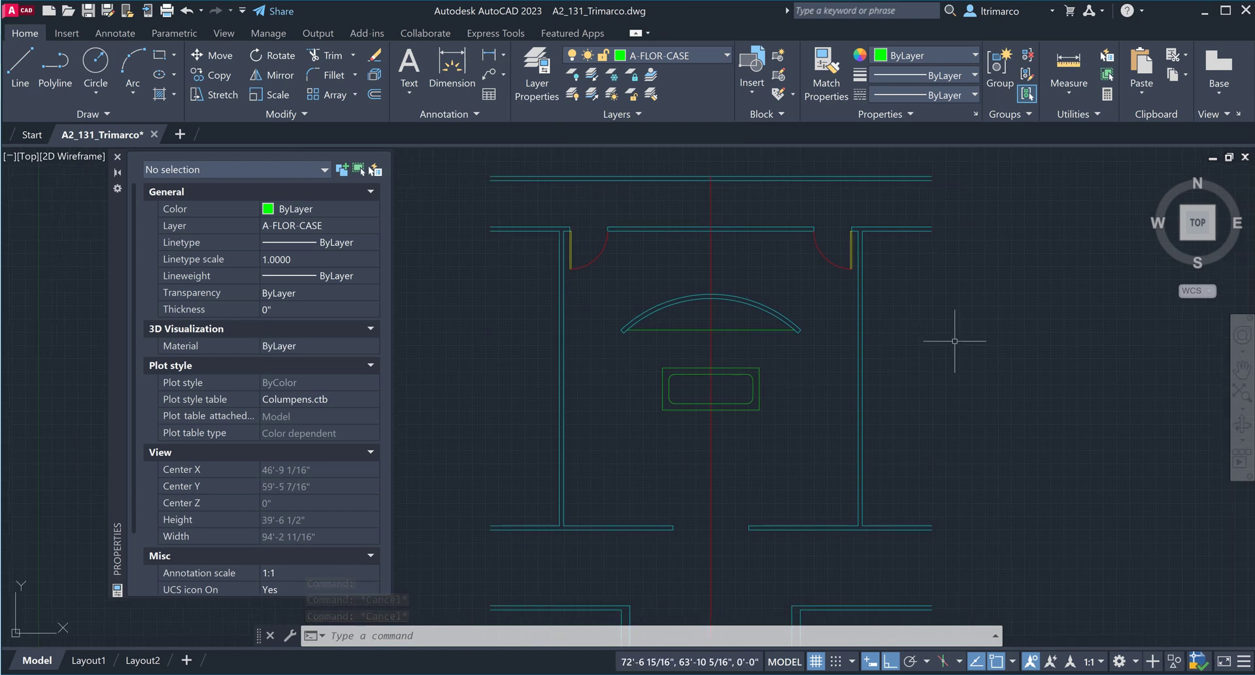
middle_click_drag(925, 331, 893, 340)
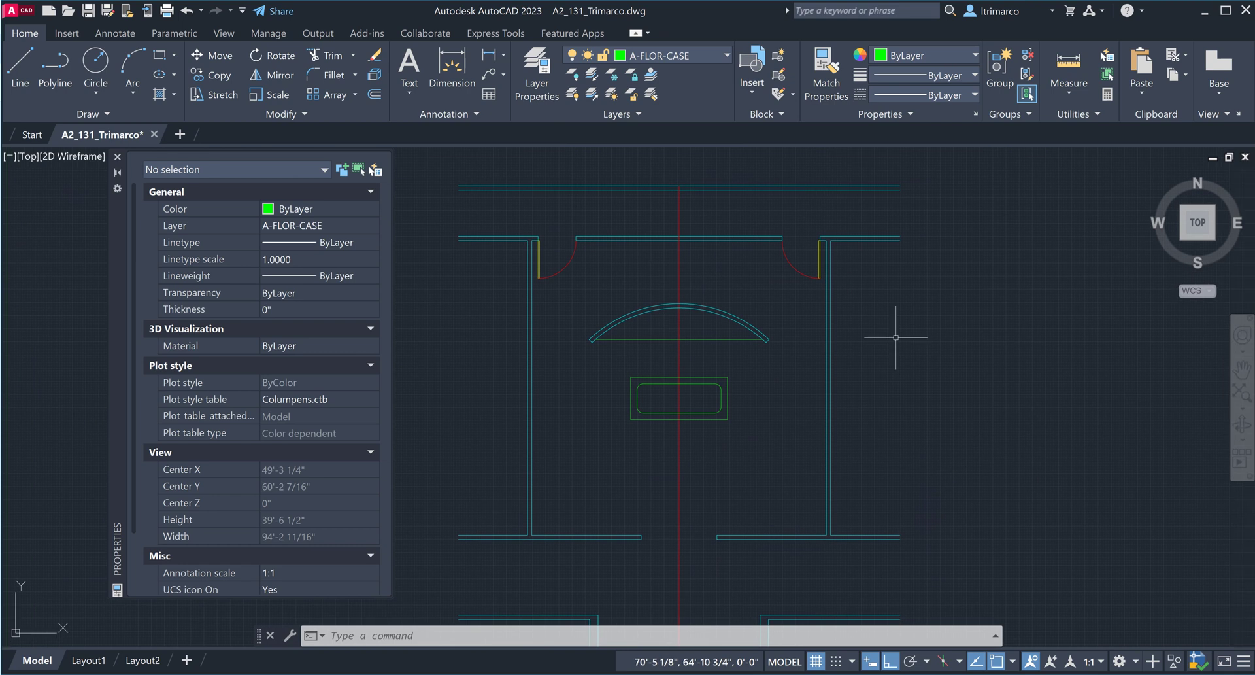